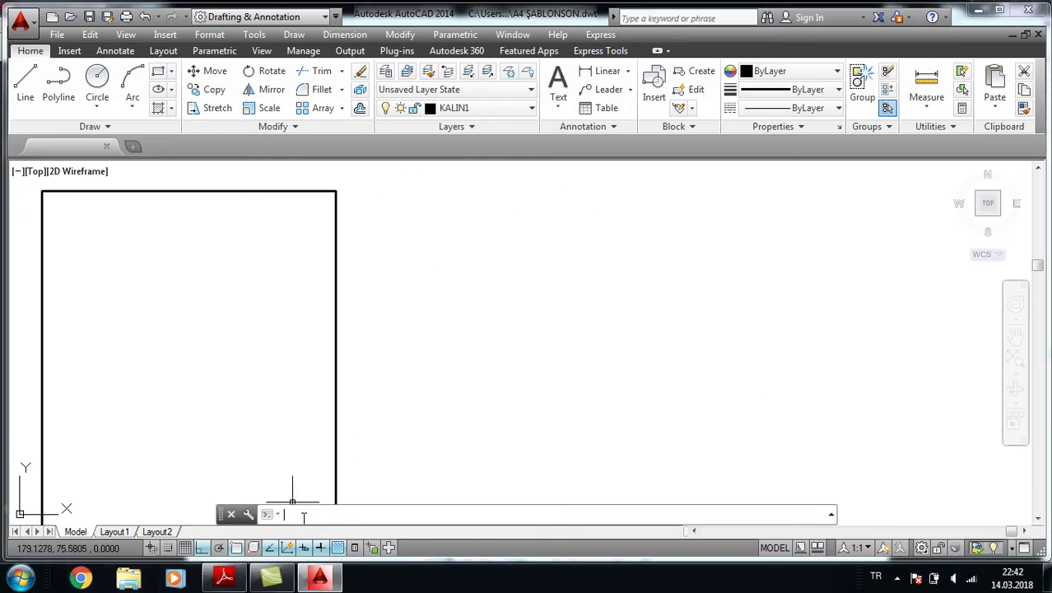
Add a multiline text label reading 'B BLOK W BLOK' to the right of the frame
left_click(558, 83)
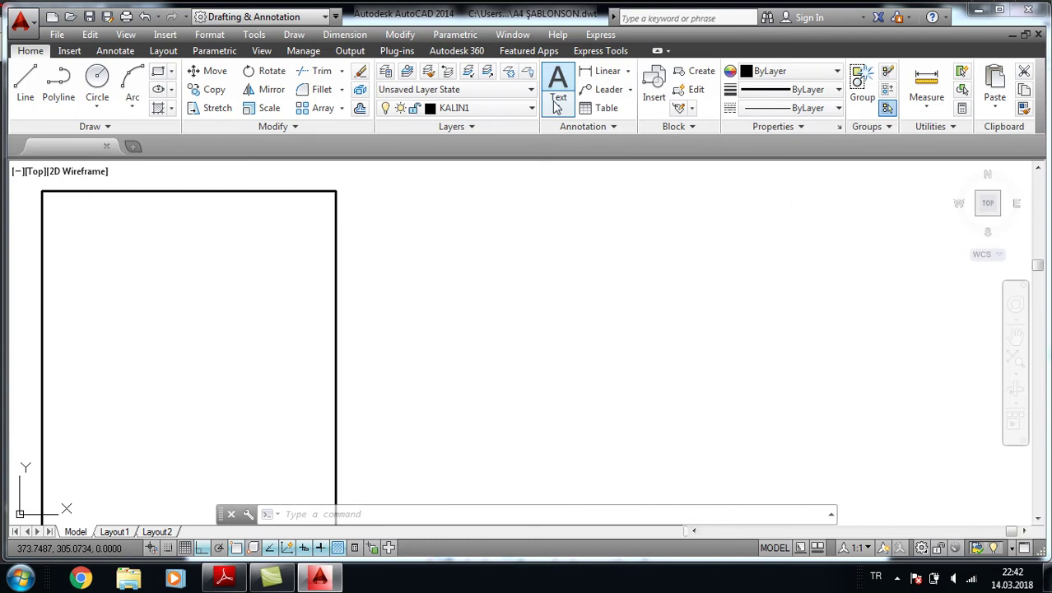
left_click(412, 216)
left_click(560, 272)
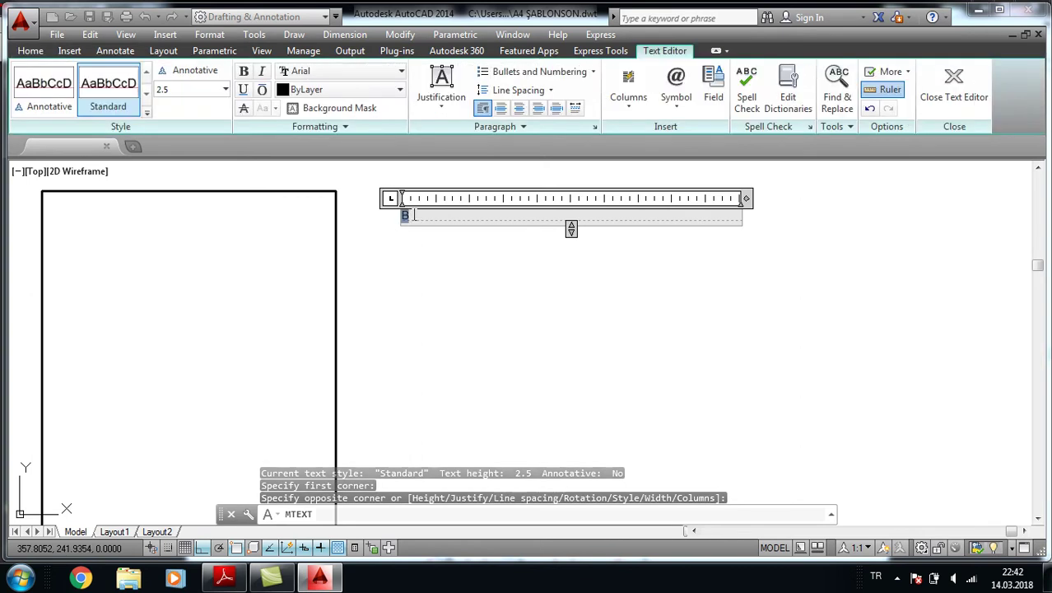
type(" BLOK     W")
type(" BLOK        W BLOK")
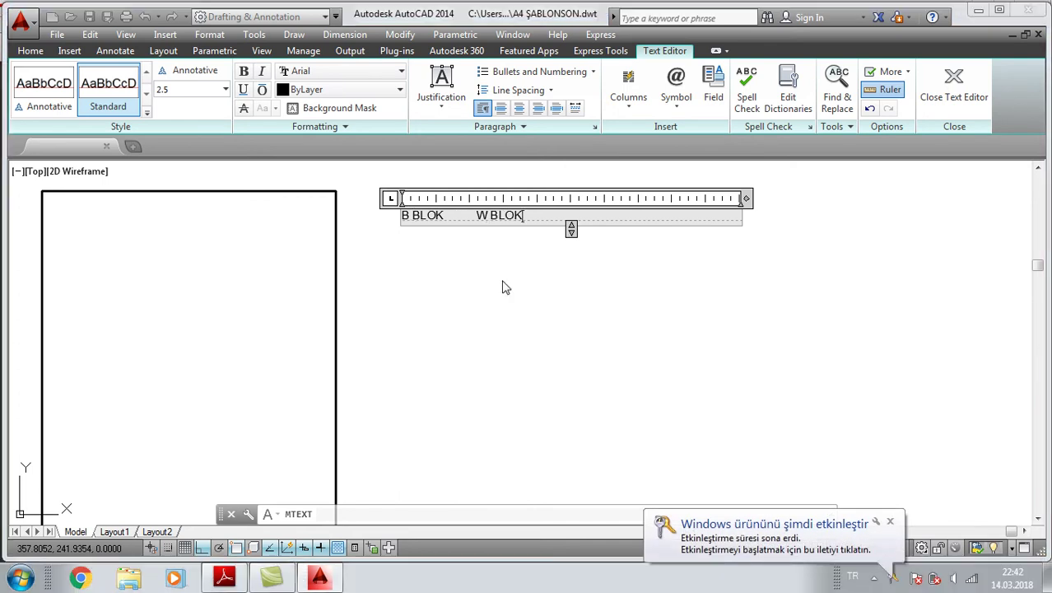
left_click(504, 288)
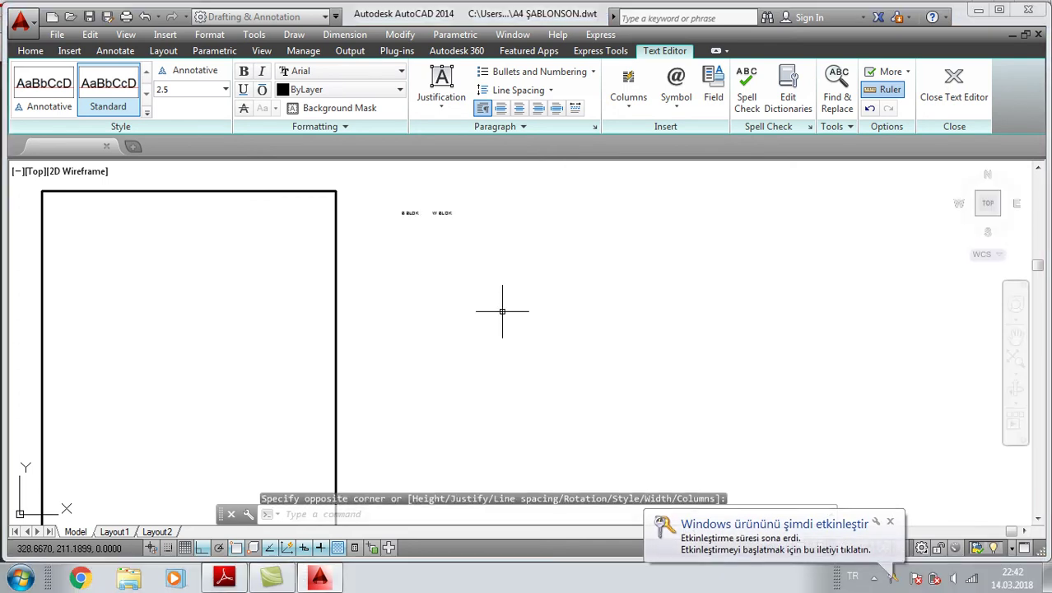
Zoom in on the label and window-select the B BLOK text
scroll(424, 195, "up", 2)
scroll(421, 206, "up", 3)
scroll(420, 216, "up", 2)
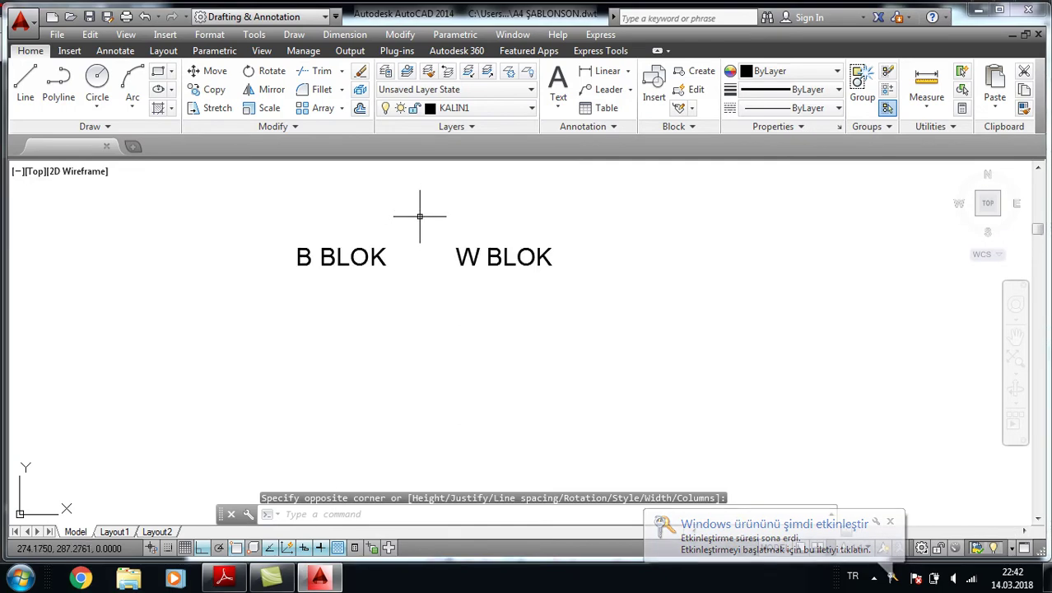
middle_click_drag(488, 228, 445, 248)
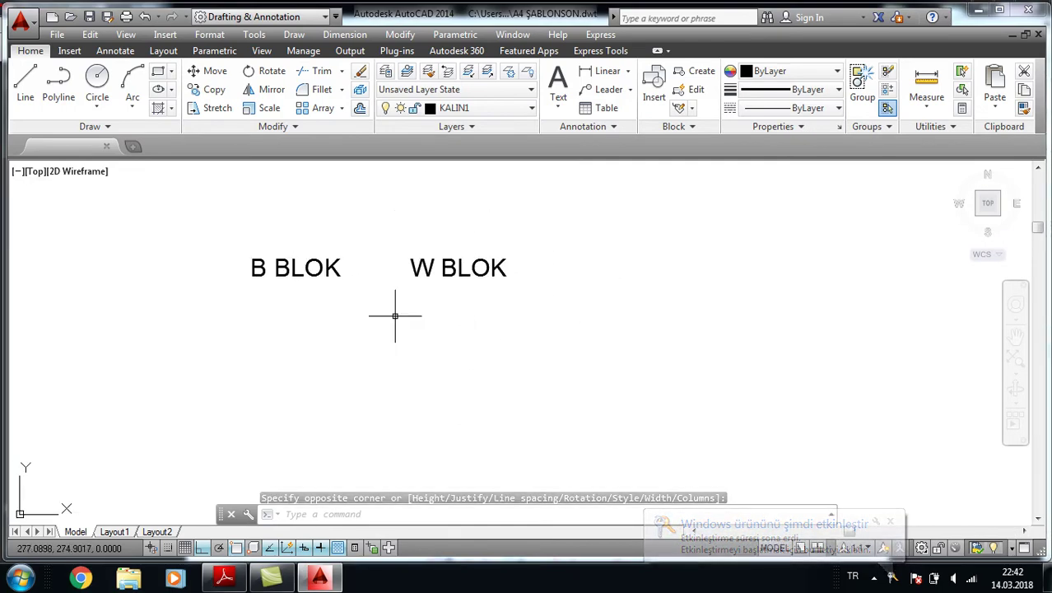
left_click(341, 310)
left_click(242, 243)
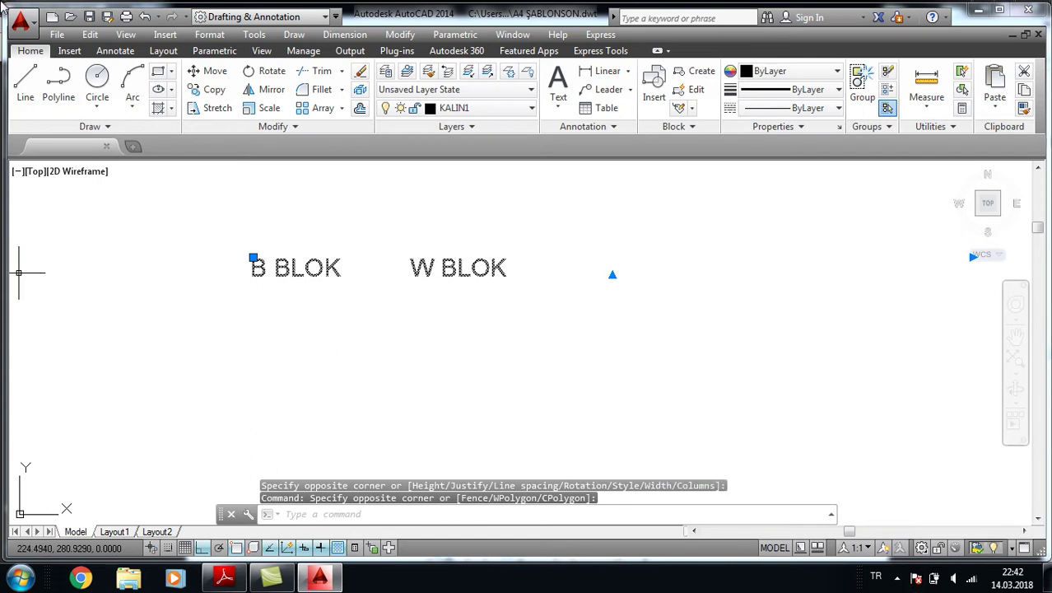
Window-select the B BLOK / W BLOK label text and delete it
key("Escape")
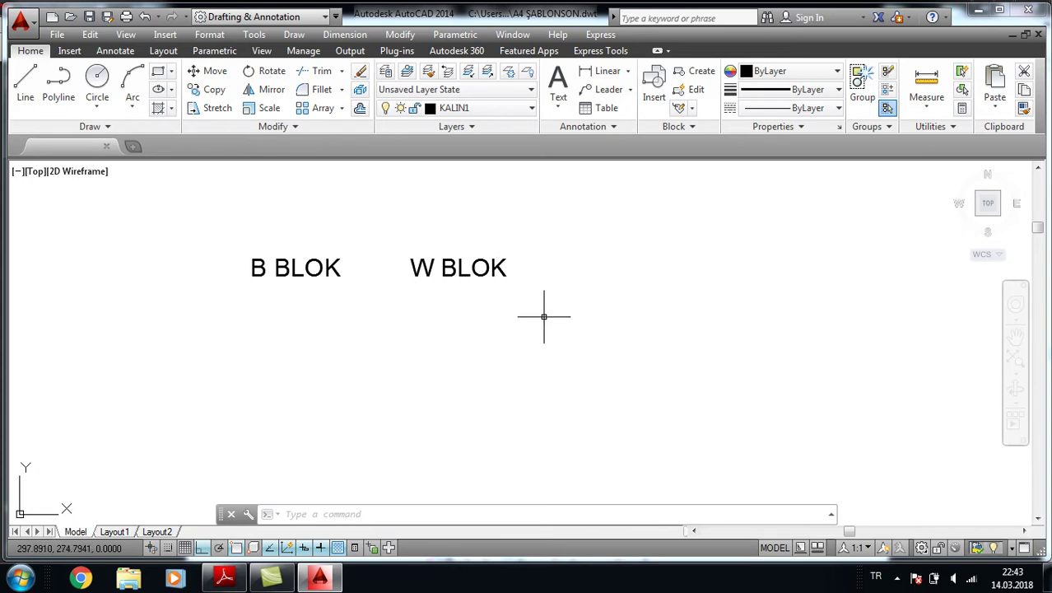
left_click(564, 336)
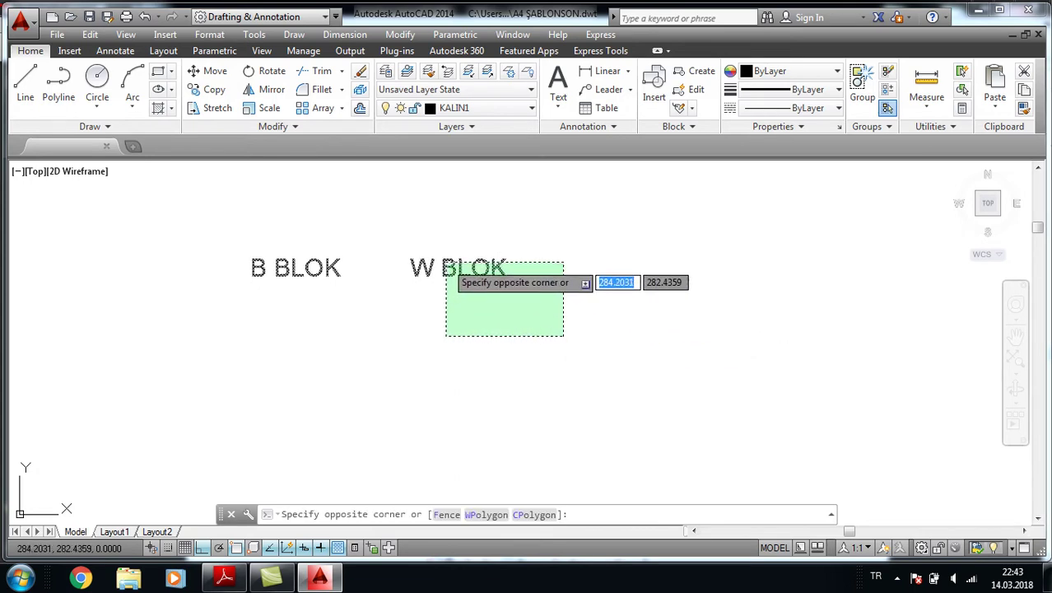
left_click(451, 274)
key("Delete")
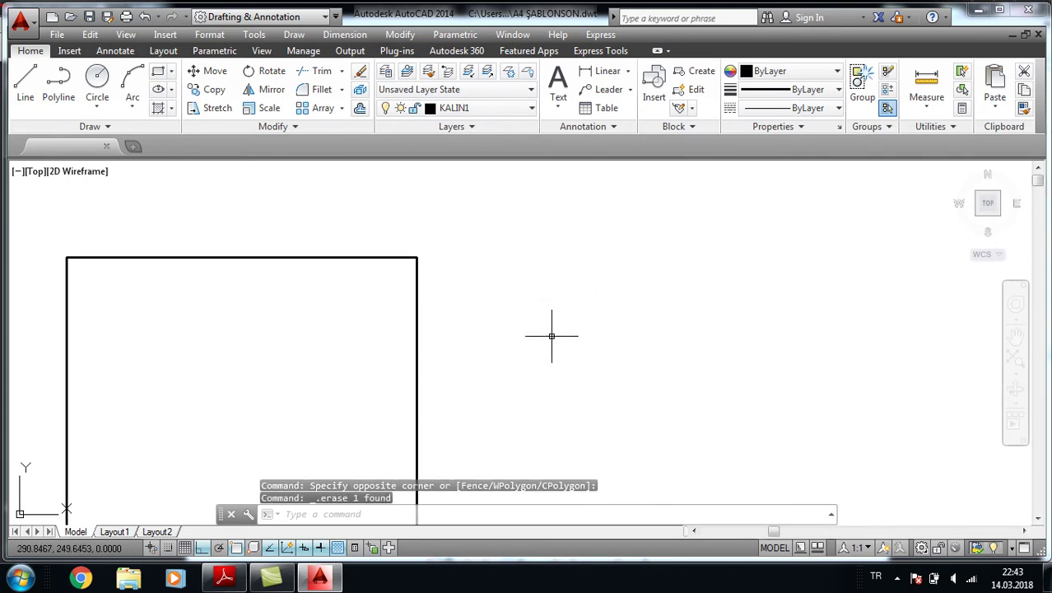
middle_click_drag(551, 334, 538, 247)
Draw a rectangle to the right of the A4 frame
left_click(158, 71)
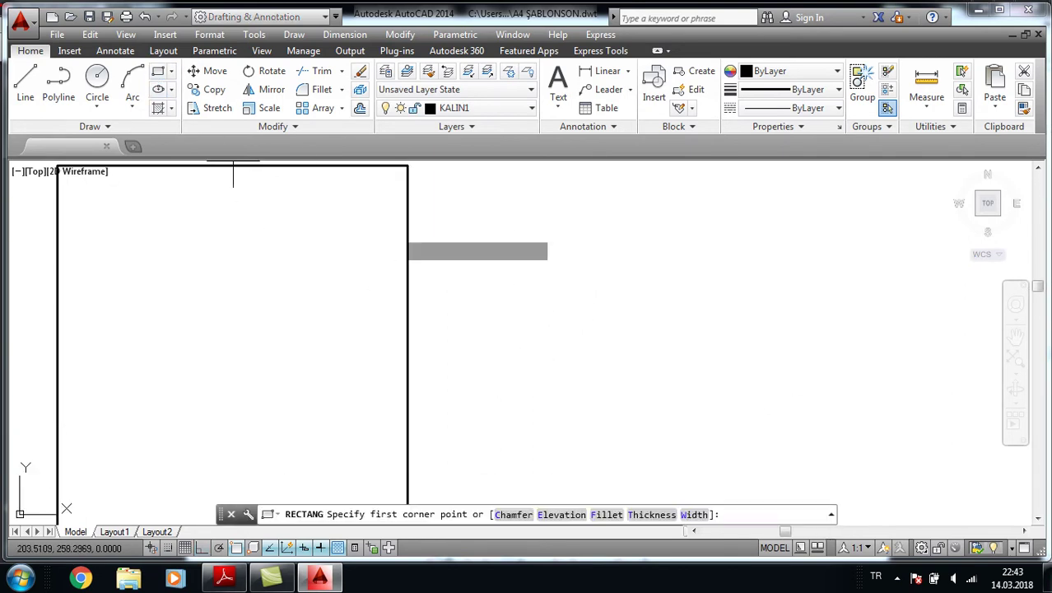
left_click(474, 215)
left_click(650, 282)
middle_click_drag(648, 264, 449, 294)
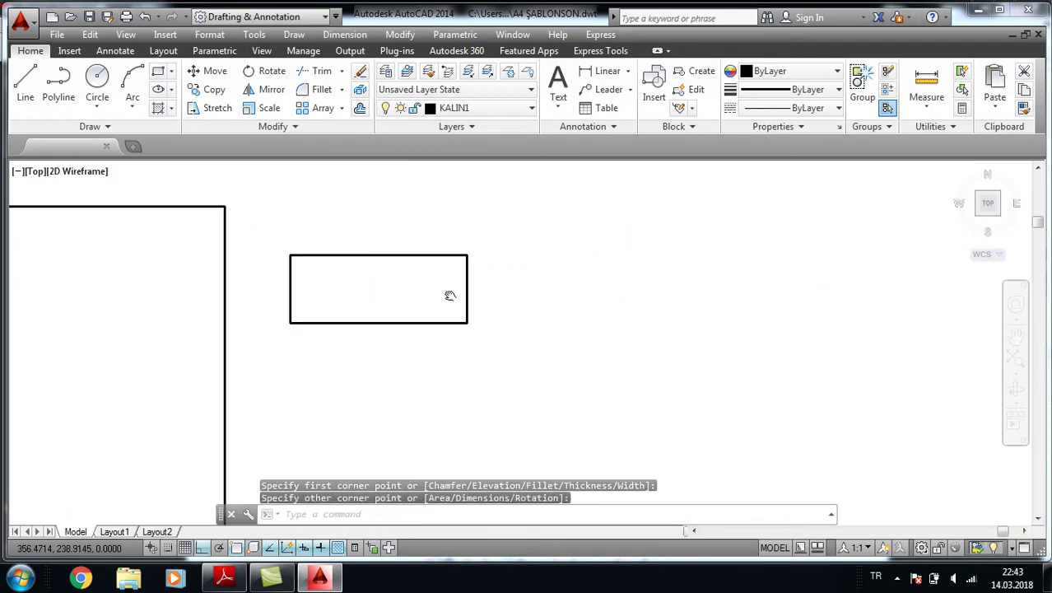
Draw a circle centred in the rectangle, reaching past its top and bottom edges
type("c")
key("Return")
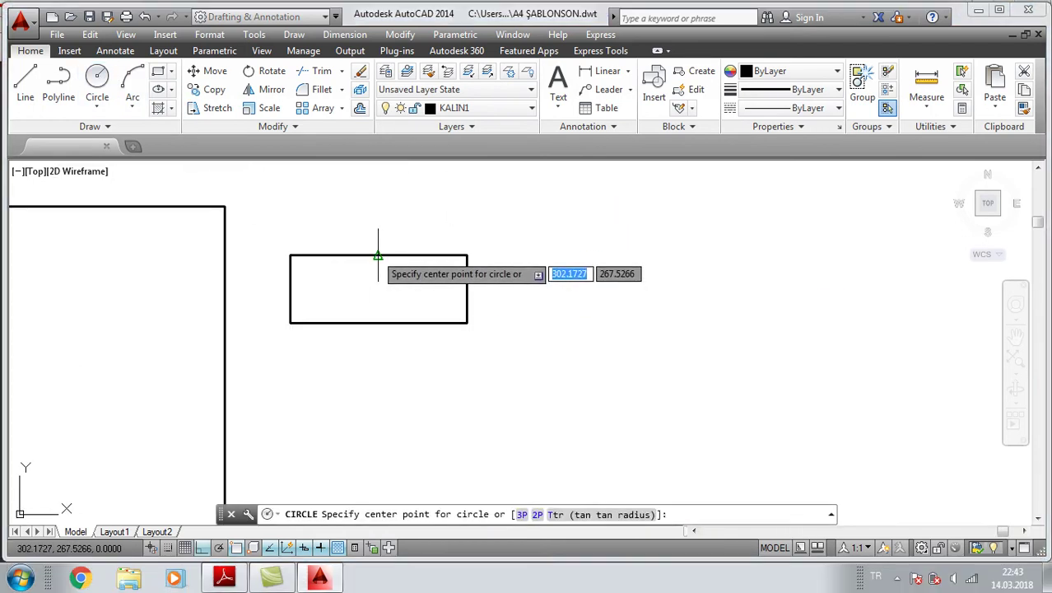
left_click(379, 289)
left_click(378, 233)
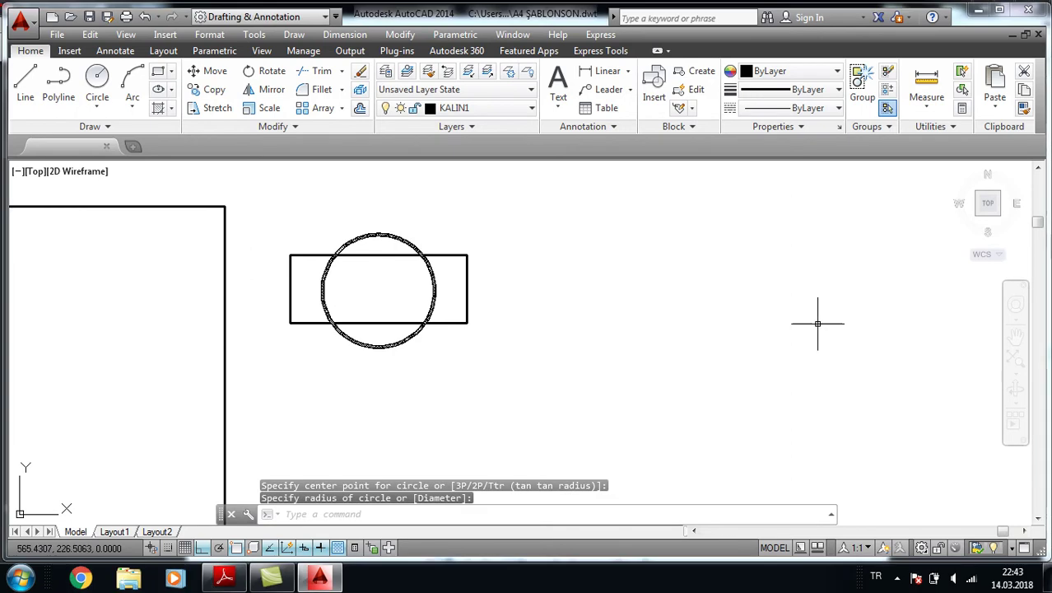
scroll(348, 253, "up", 1)
scroll(348, 252, "up", 1)
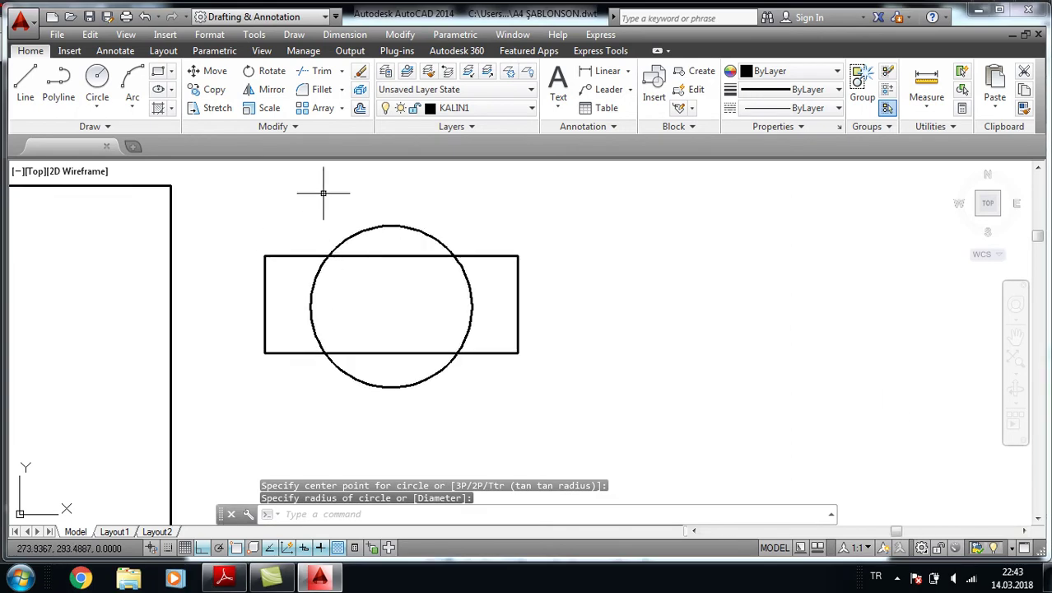
key("Escape")
type("B")
key("Return")
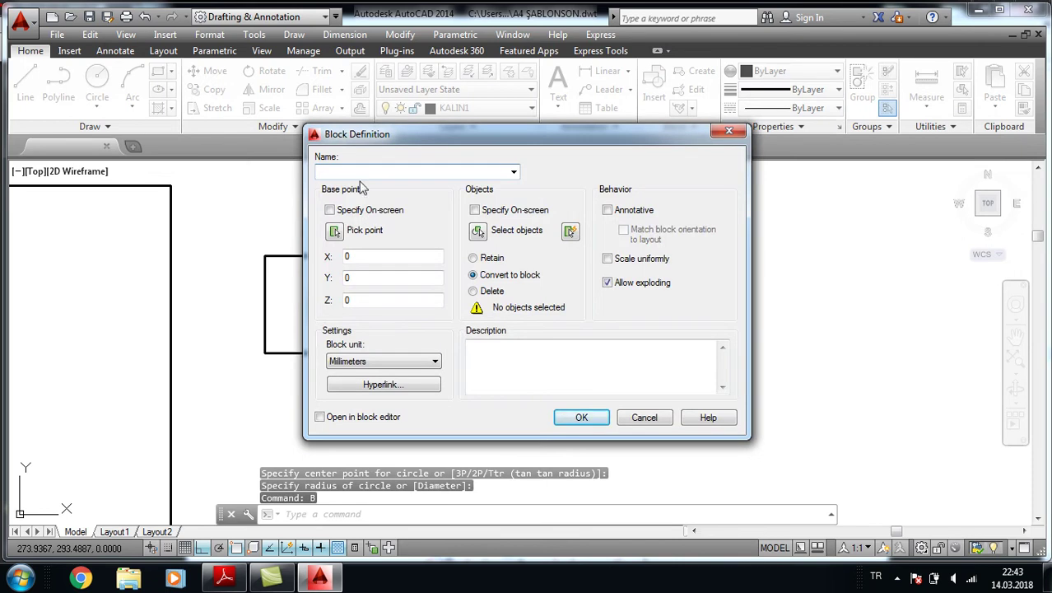
Define block DENEME1 from the rectangle and circle, with a base point inside and description 'FF'
type("DENEME1")
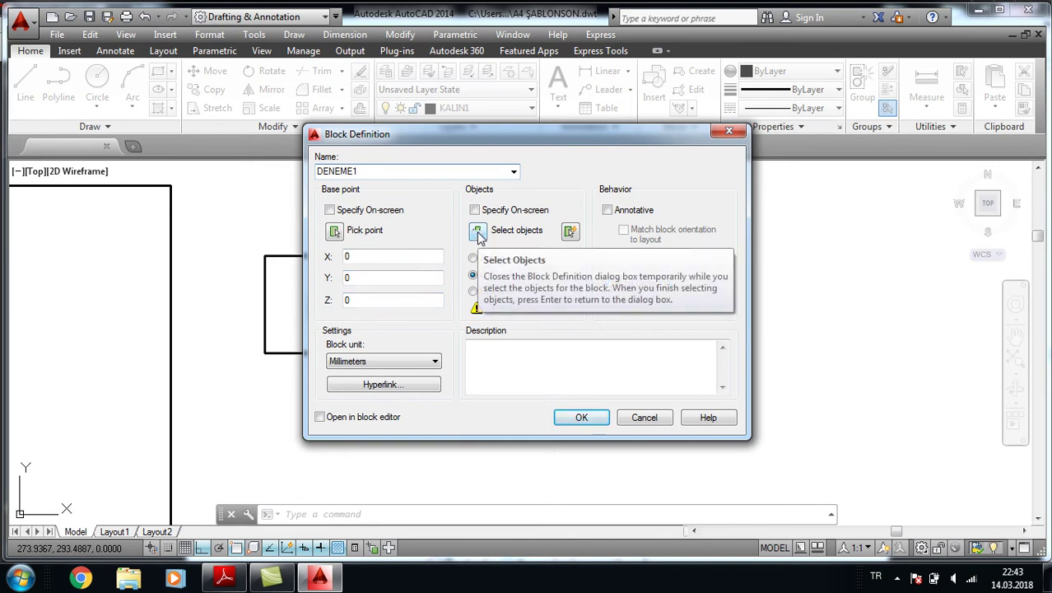
left_click(478, 233)
left_click(236, 199)
left_click(576, 421)
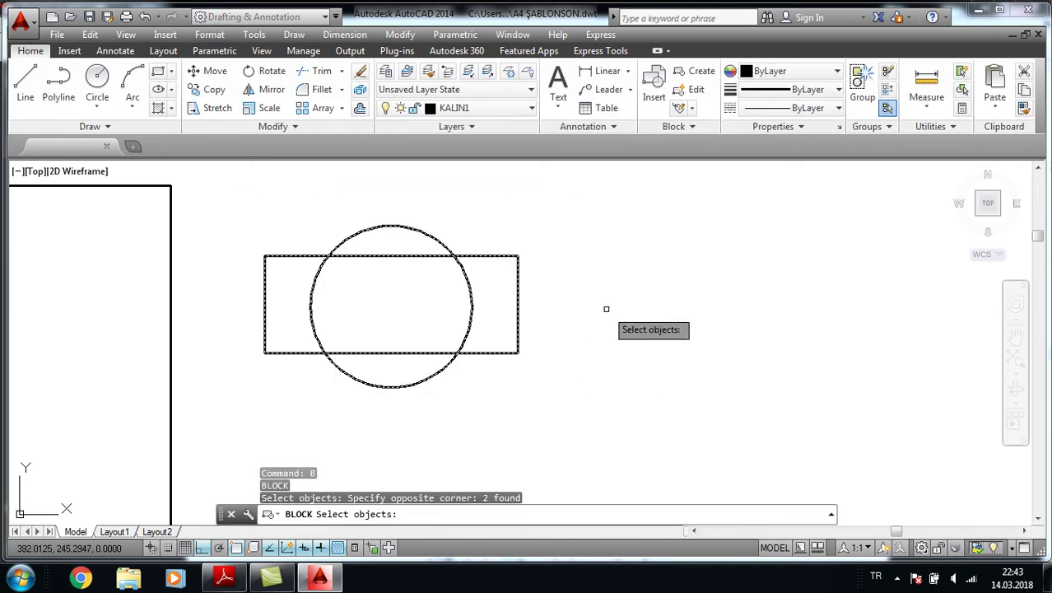
key("Return")
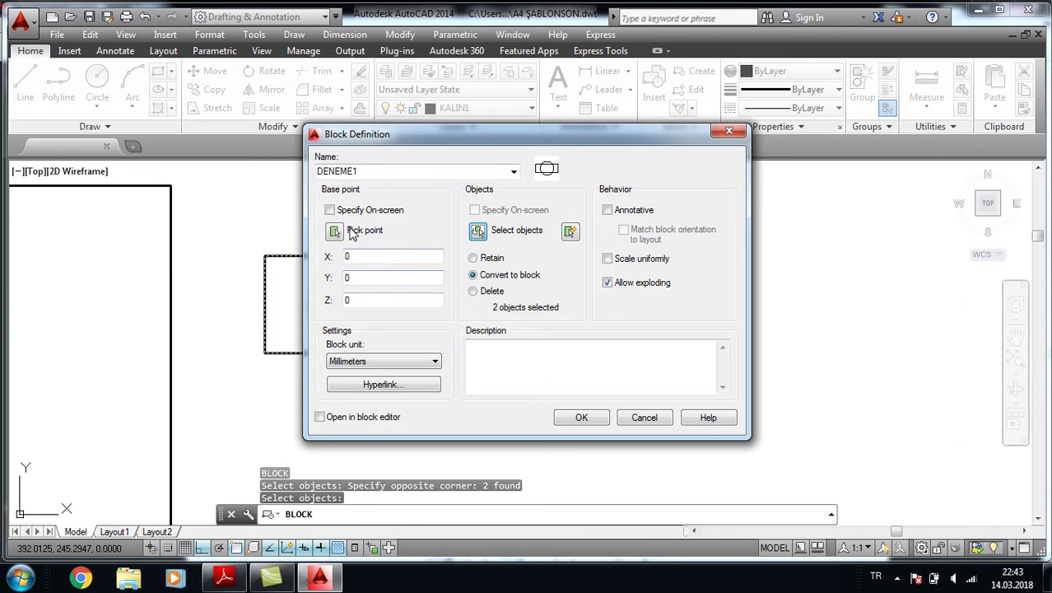
left_click(336, 232)
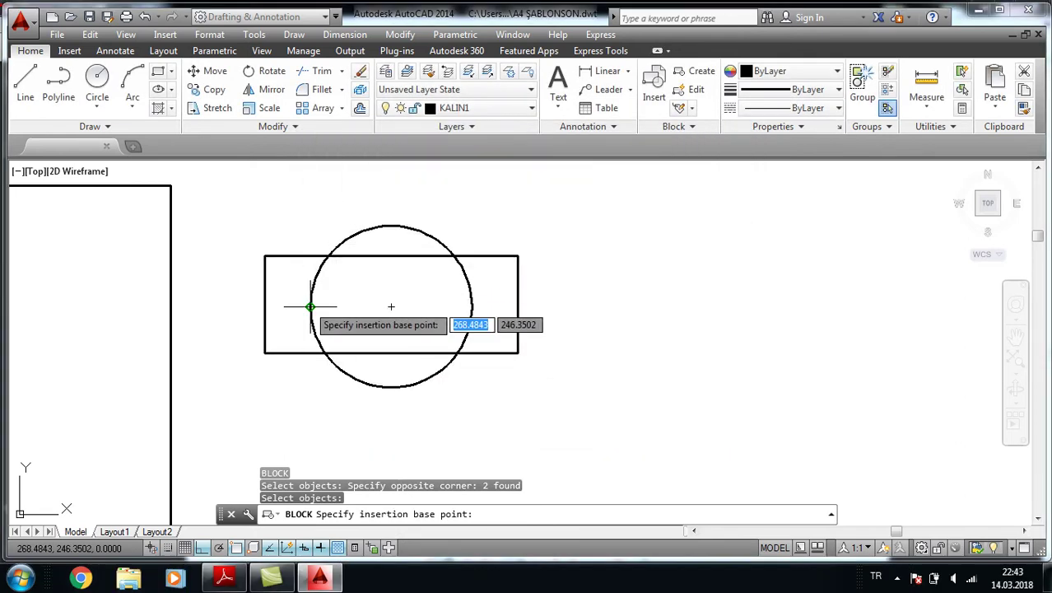
left_click(391, 307)
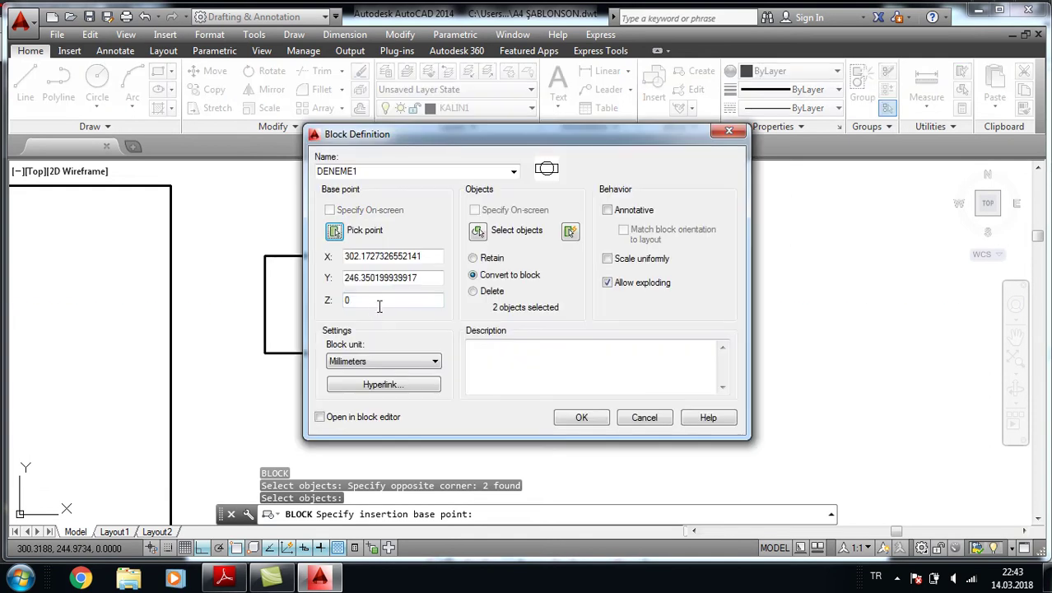
left_click(505, 357)
type("FFHSDTWSRJWRSJS")
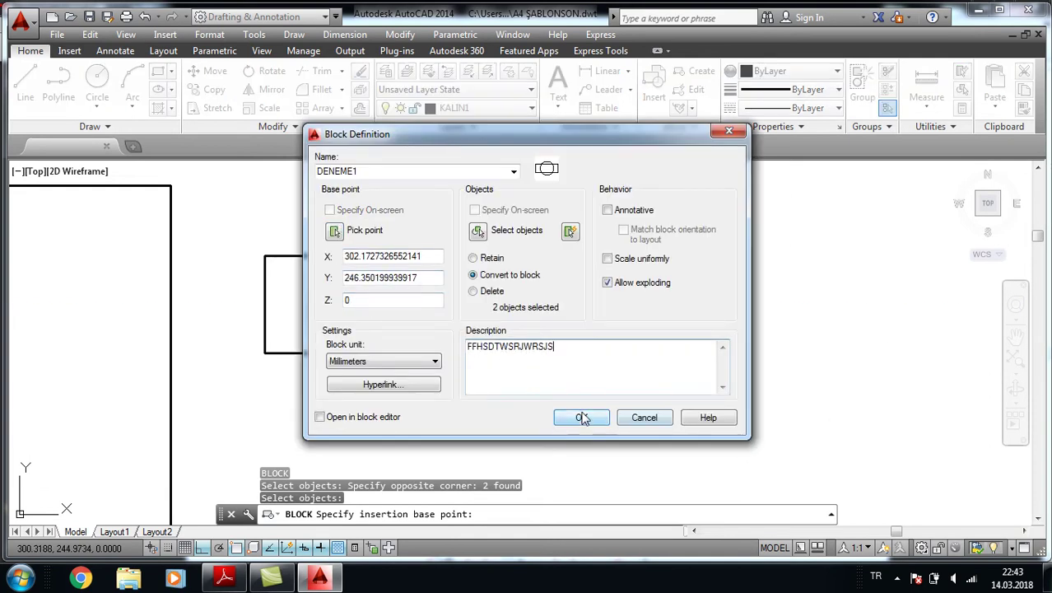
left_click(581, 419)
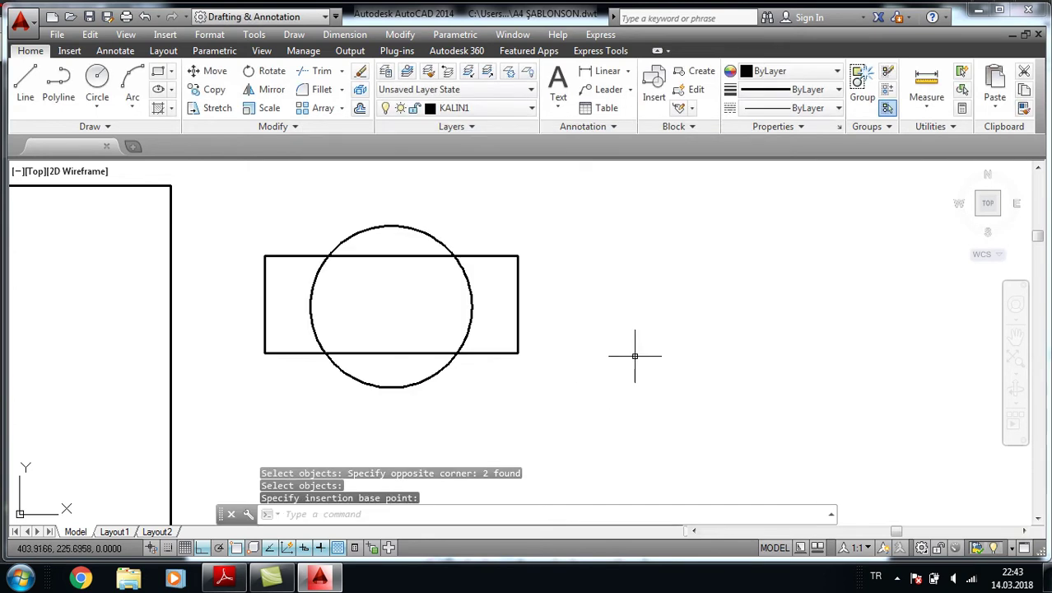
Add a multiline text label reading 'INSERT' beside the shapes
scroll(671, 325, "down", 2)
middle_click_drag(688, 324, 513, 331)
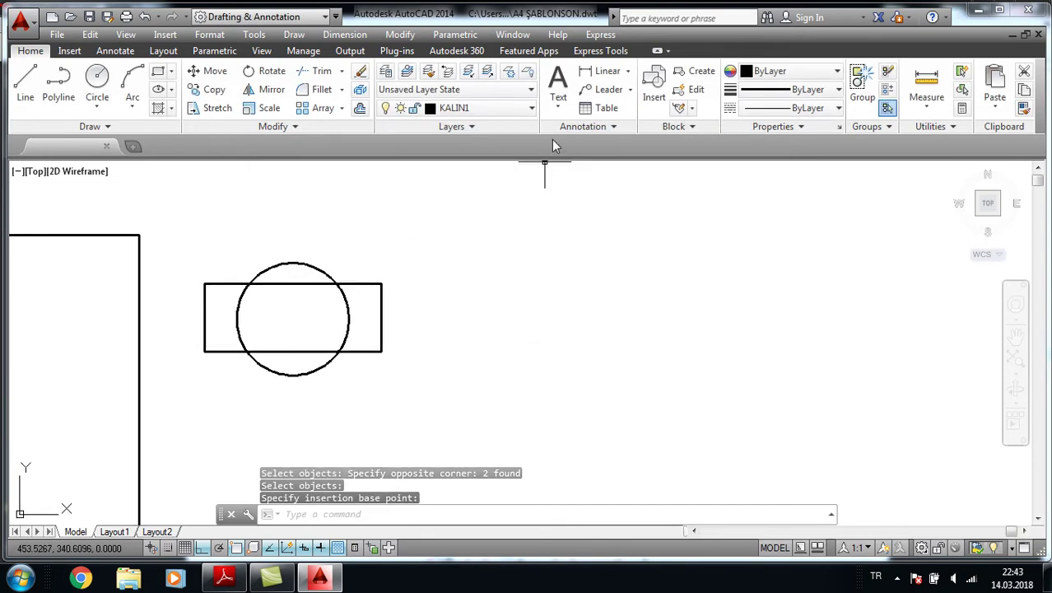
left_click(557, 82)
left_click(473, 239)
left_click(587, 283)
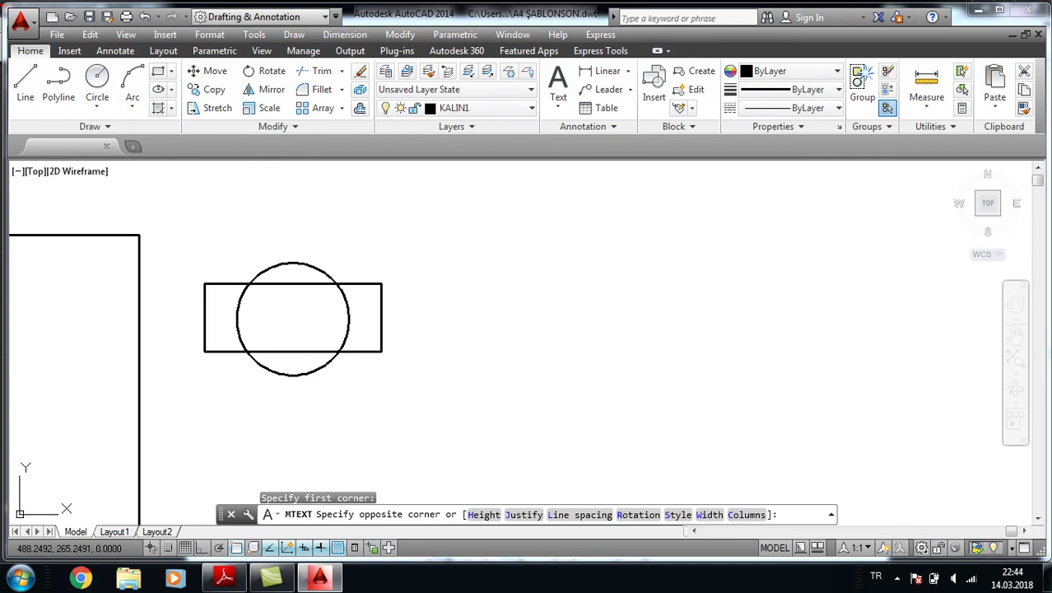
type("INSERT")
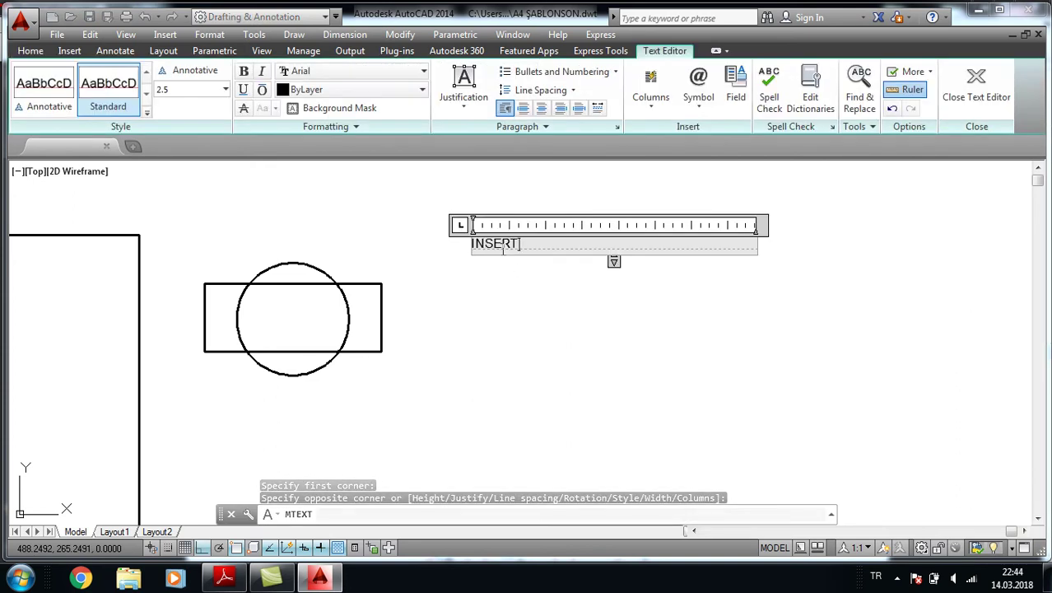
left_click(518, 336)
Select the INSERT text and delete it
scroll(489, 223, "up", 1)
scroll(484, 228, "up", 1)
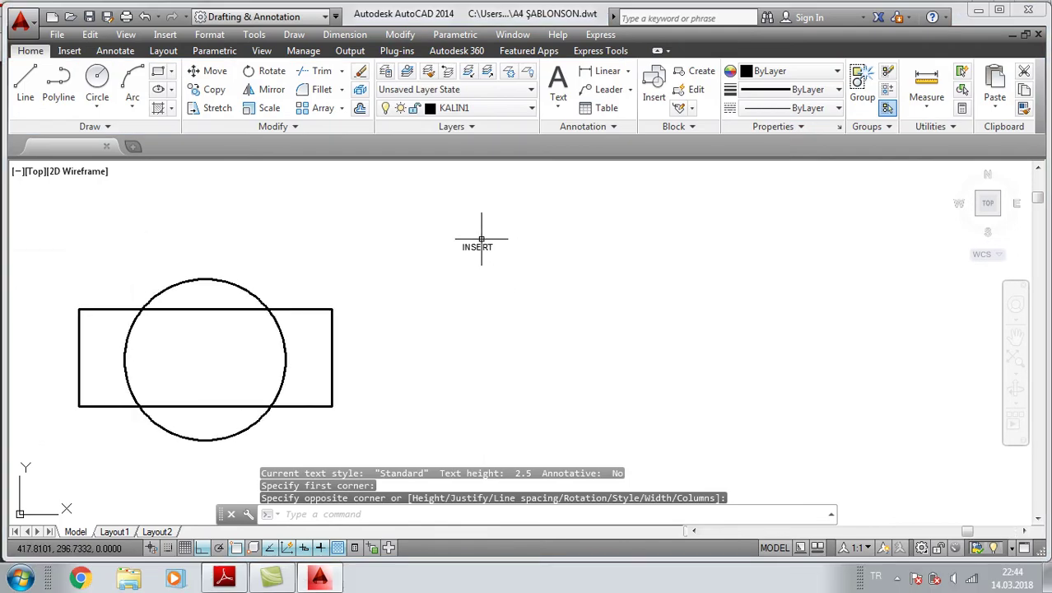
scroll(478, 243, "up", 1)
left_click(456, 244)
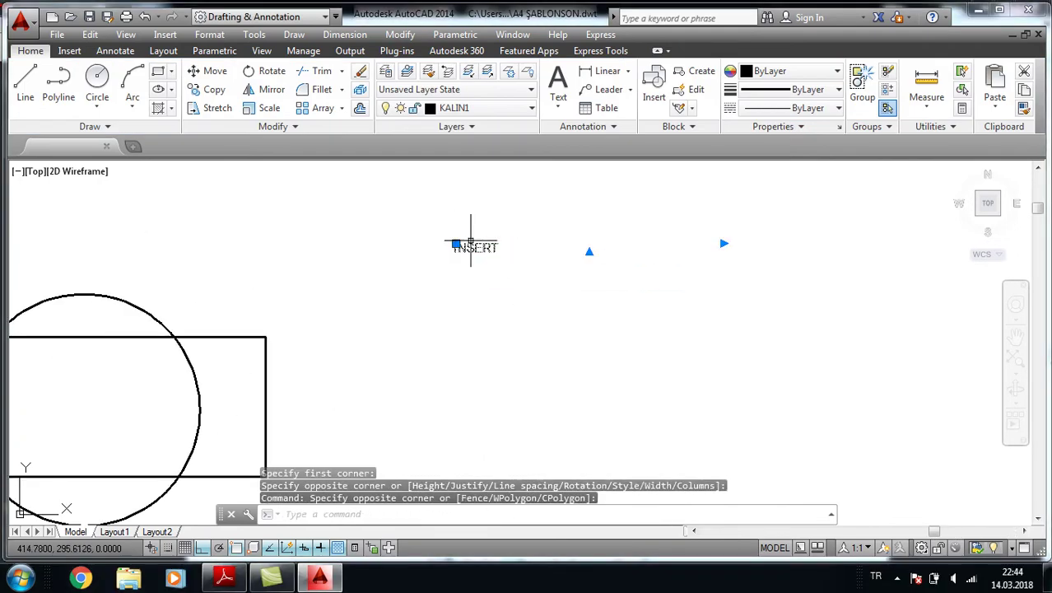
key("Delete")
scroll(502, 255, "down", 1)
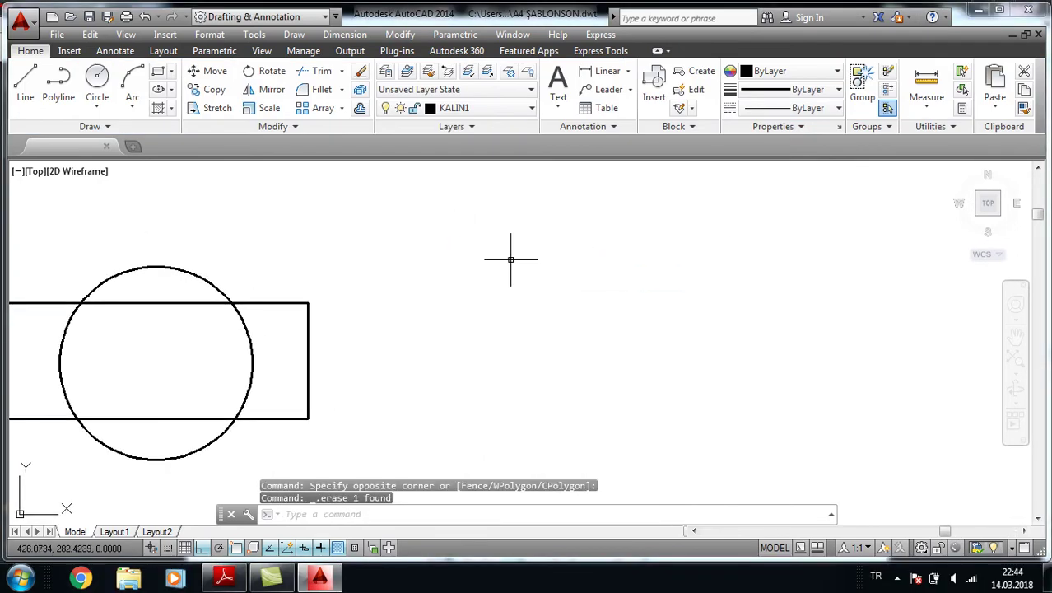
Browse the Insert and Express Tools ribbon tabs, then return to the Home tab
left_click(69, 51)
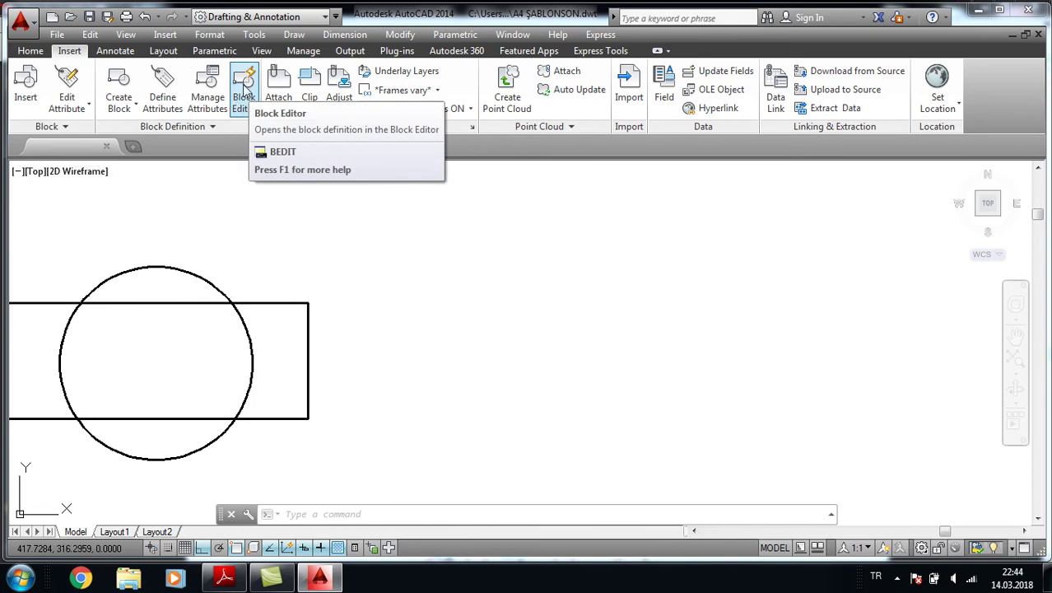
left_click(602, 52)
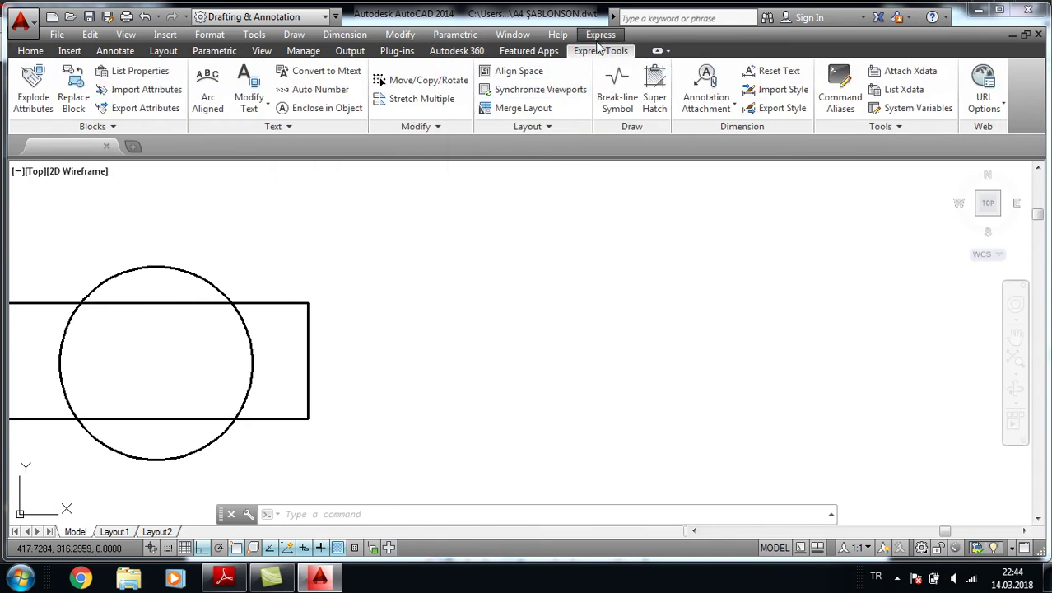
left_click(600, 38)
left_click(428, 239)
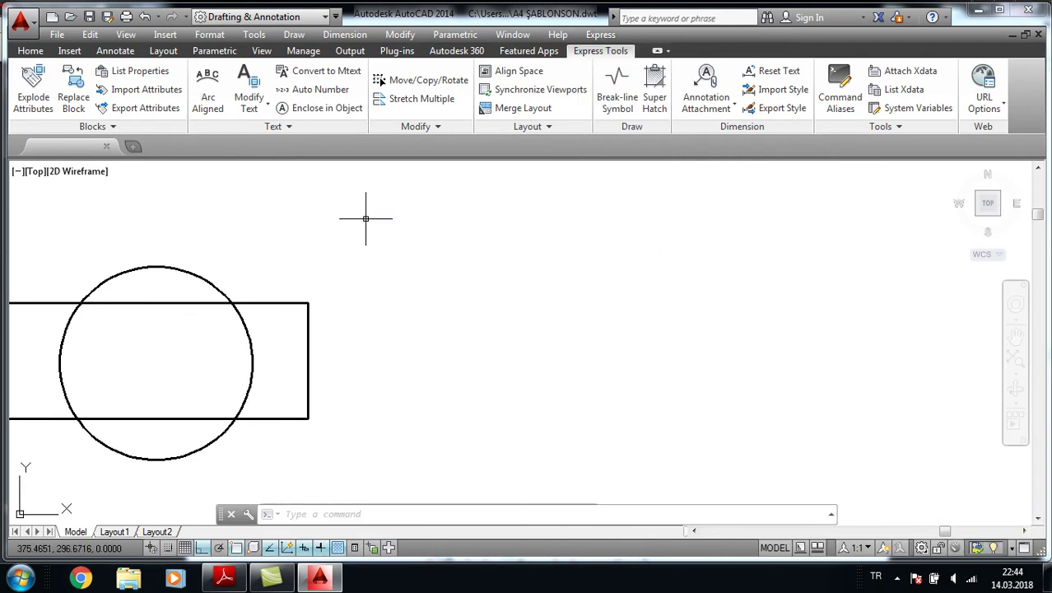
left_click(25, 52)
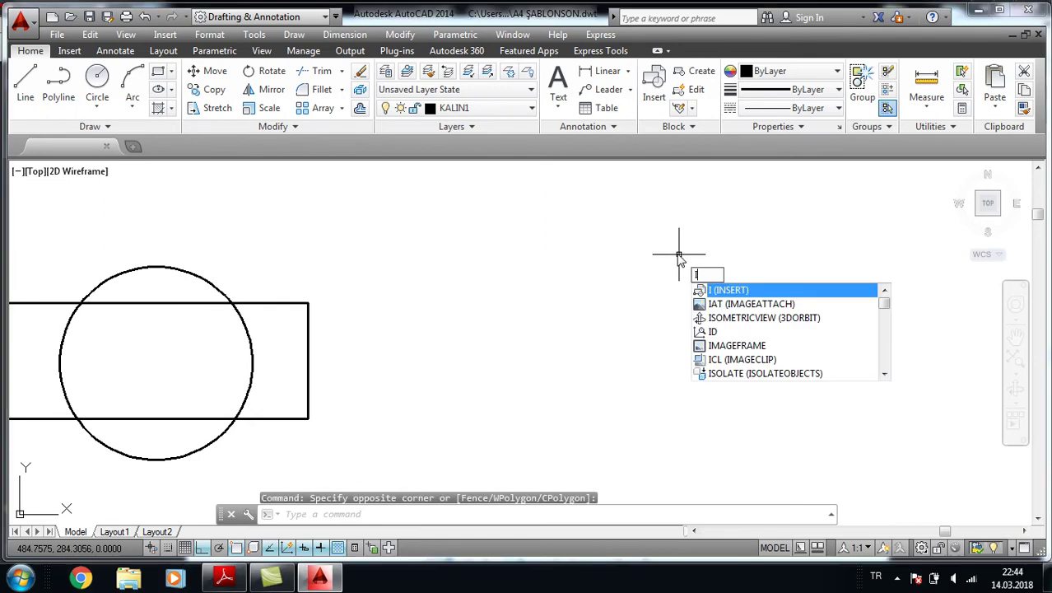
Insert a full-size DENEME1 block beside the original
key("Return")
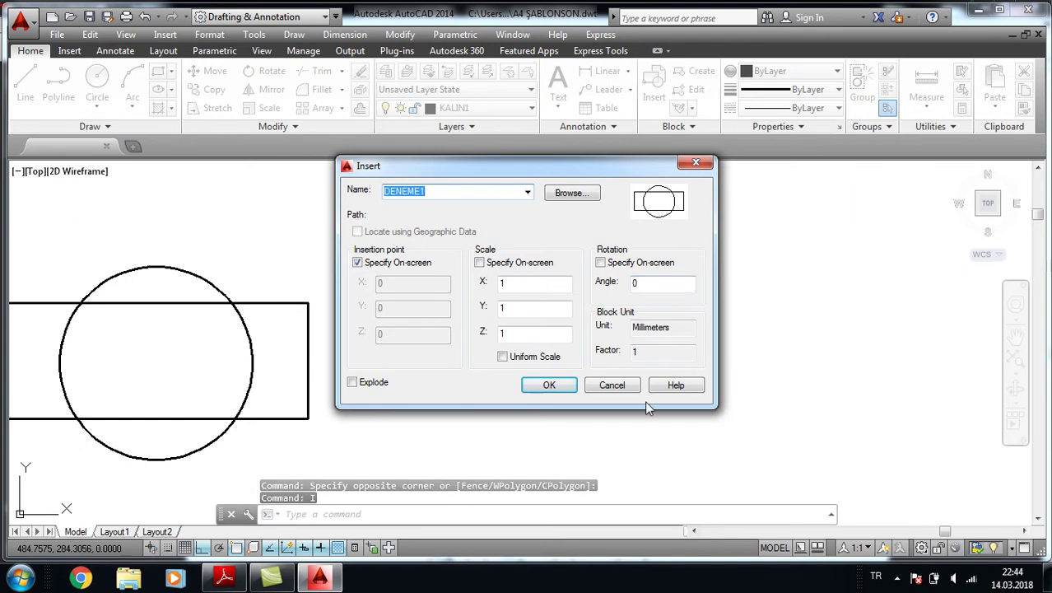
left_click(547, 385)
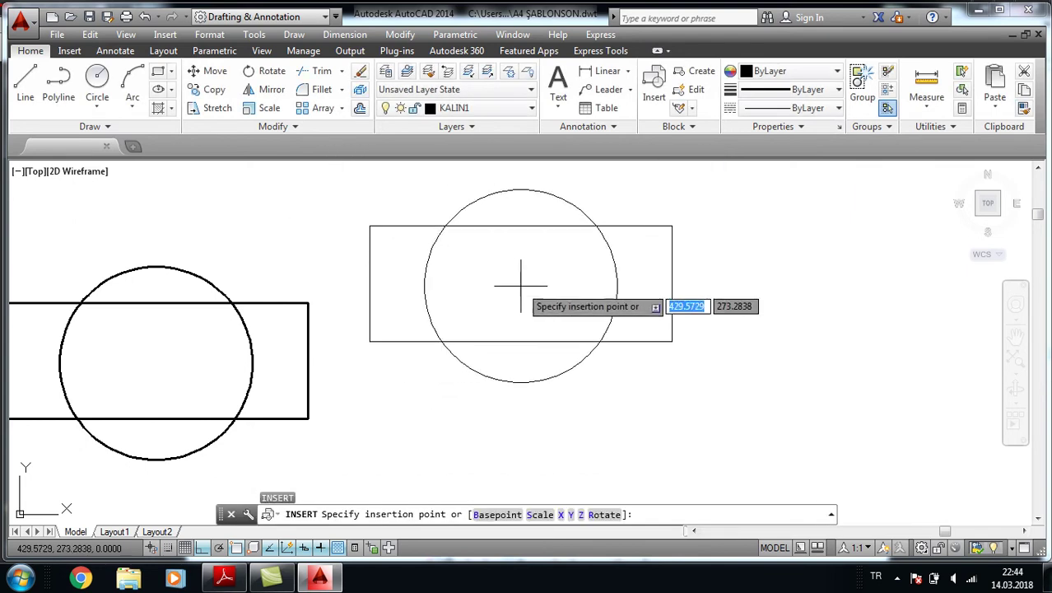
mouse_move(578, 311)
middle_mouse_down()
mouse_move(417, 323)
mouse_move(338, 306)
middle_mouse_up()
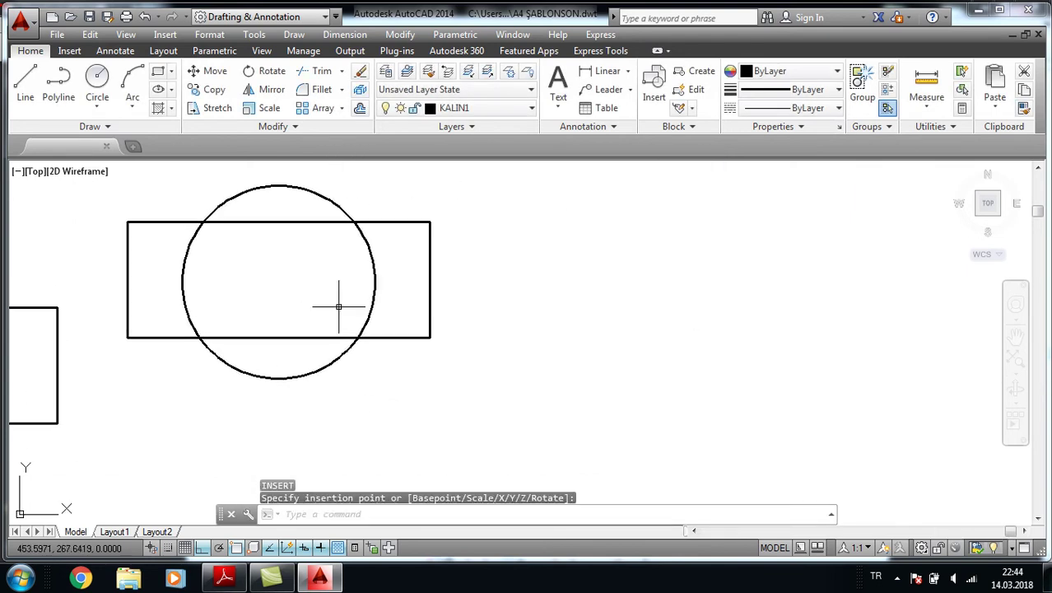
left_click(416, 298)
Insert another DENEME1 copy at uniform 0.5 scale
key("Return")
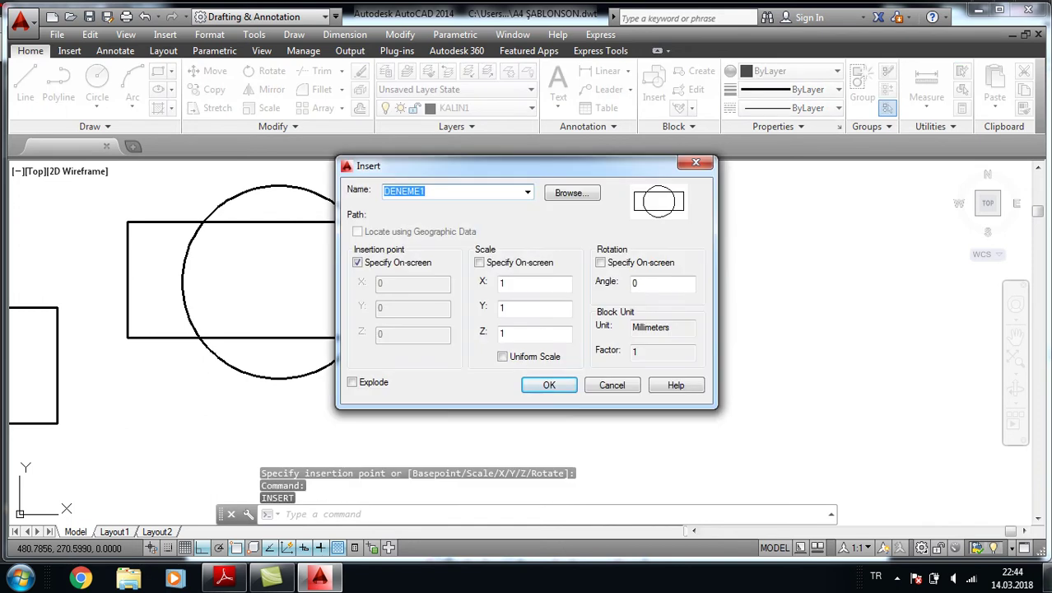
left_click(480, 263)
left_click(479, 262)
left_click(503, 357)
type("0.5")
left_click(563, 386)
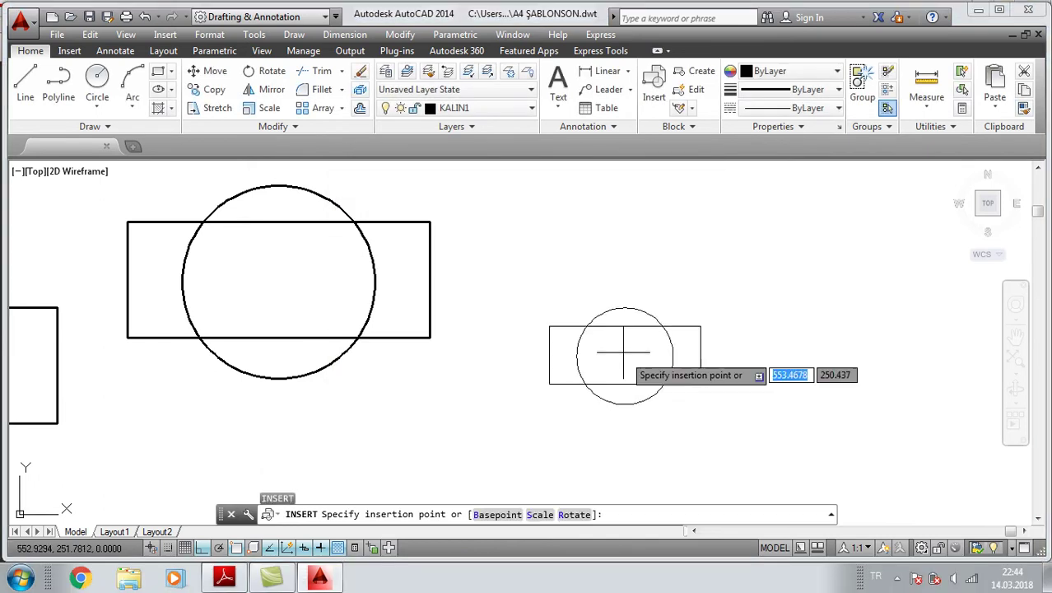
middle_click_drag(655, 309, 418, 301)
key("Escape")
key("Return")
Insert a half-size DENEME1 copy rotated 45°
double_click(534, 284)
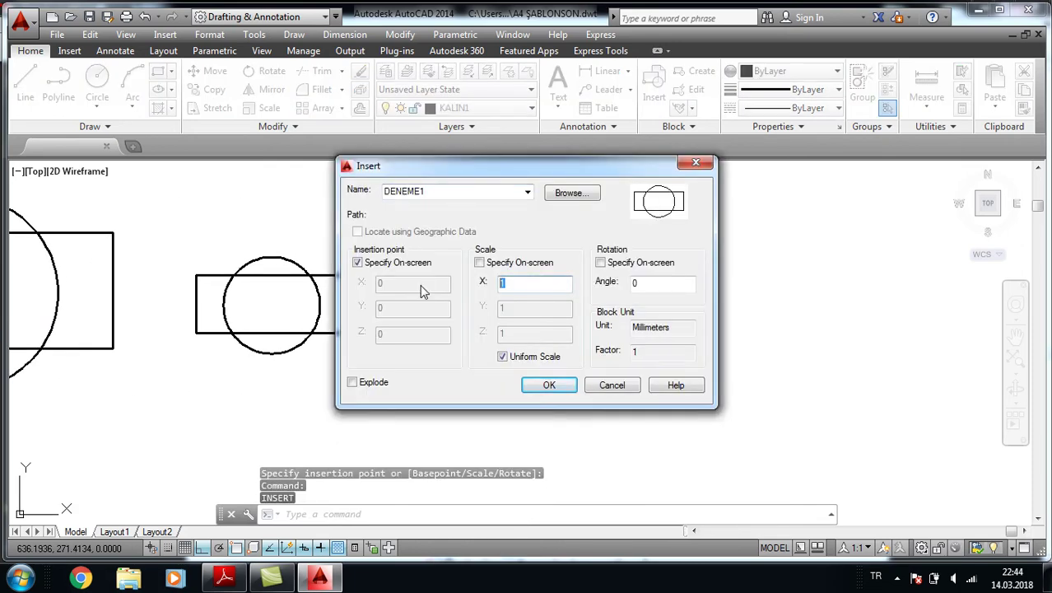
type("0.5")
double_click(650, 283)
type("45")
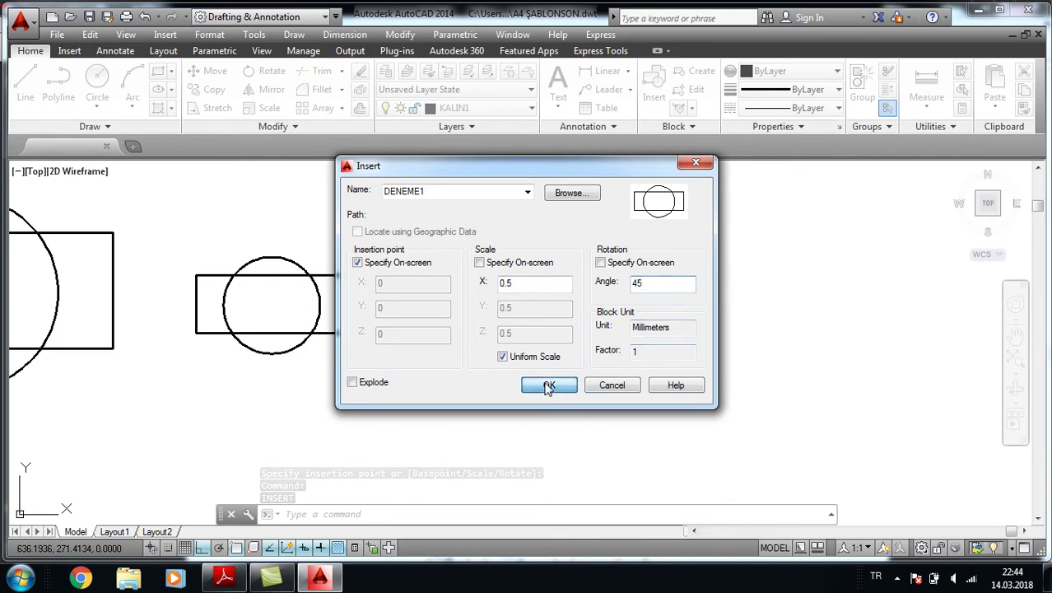
left_click(548, 387)
left_click(467, 313)
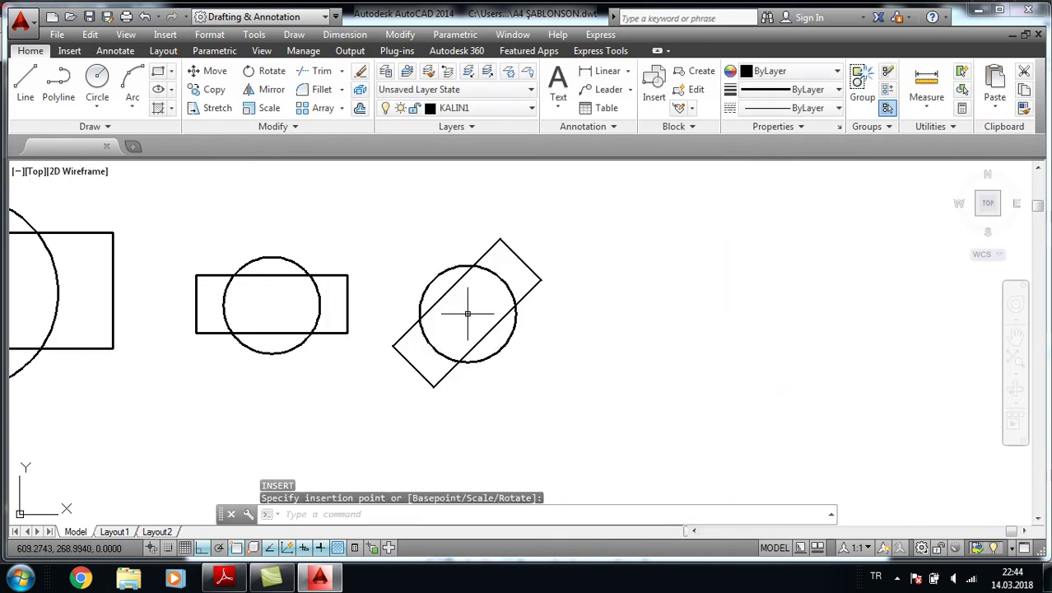
middle_click_drag(587, 294, 414, 295)
Insert another 45°-rotated, 0.5-scale DENEME1 copy with Explode enabled
key("Return")
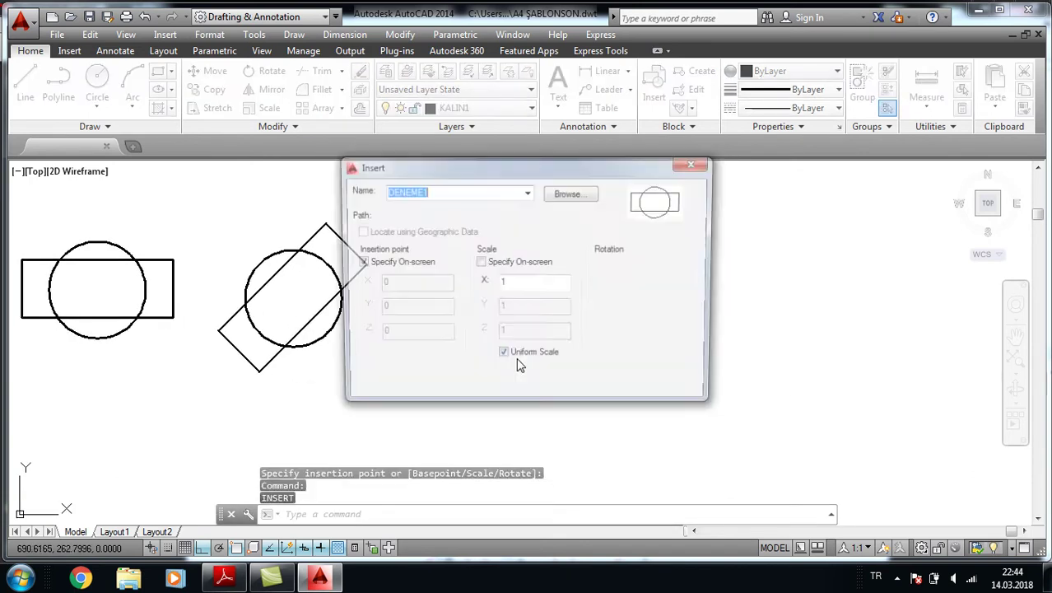
double_click(645, 283)
type("45")
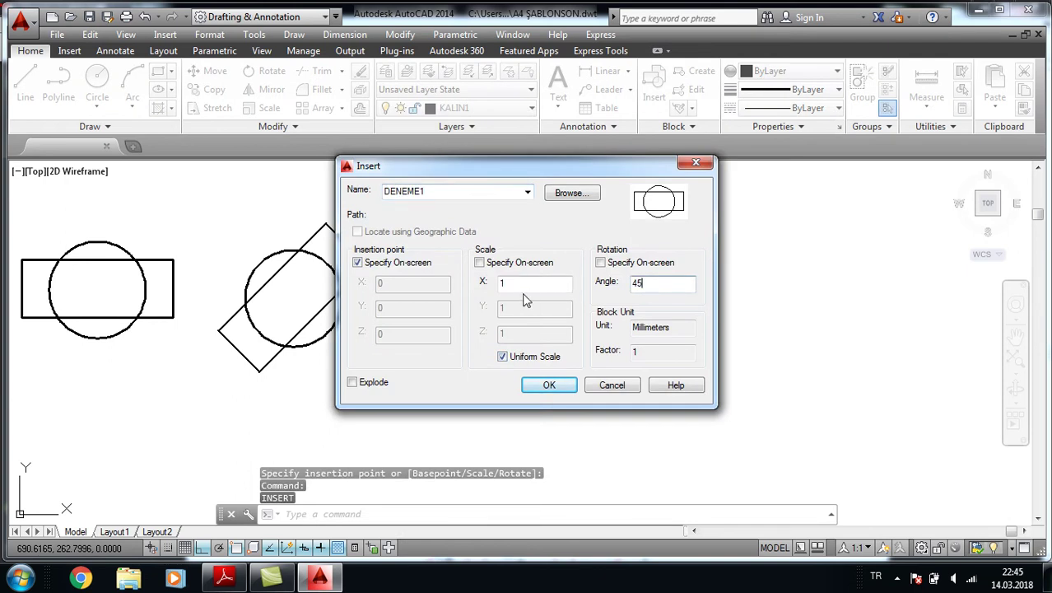
type("0.5")
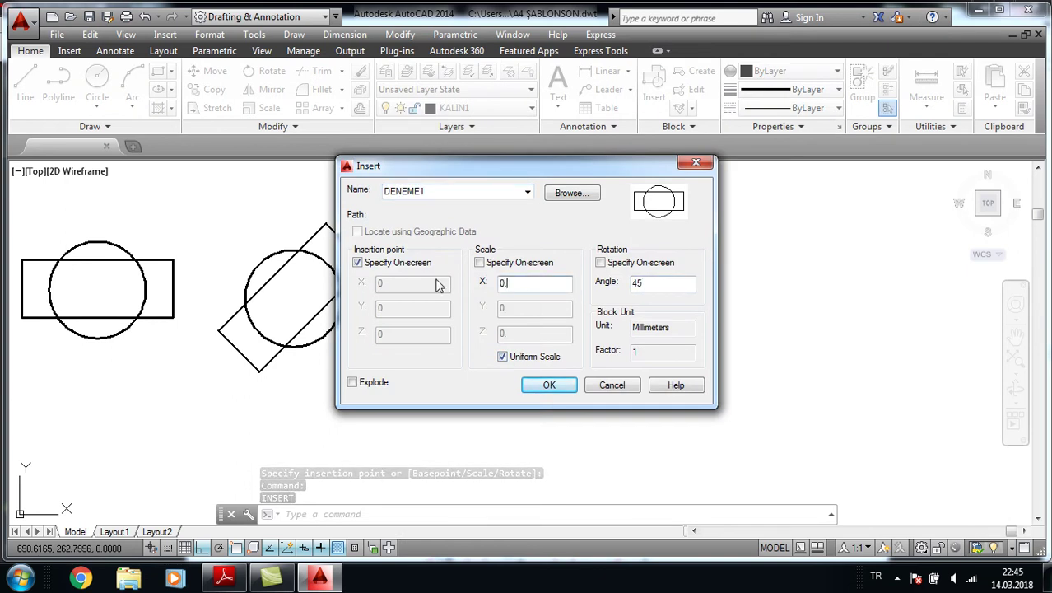
left_click(543, 386)
left_click(482, 316)
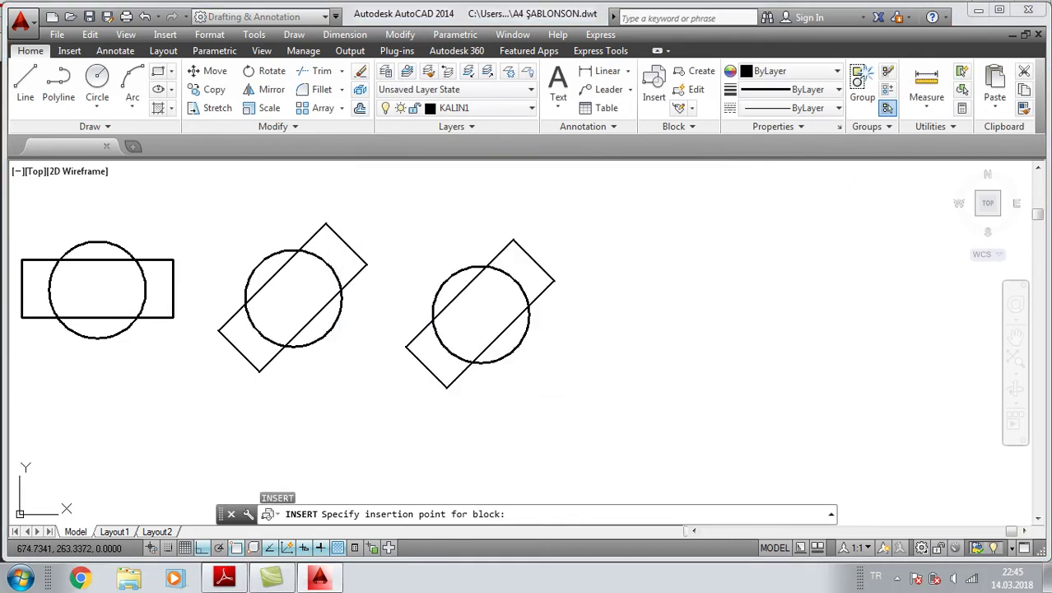
Select each inserted copy in turn to inspect it, clearing the selection after each
left_click(330, 299)
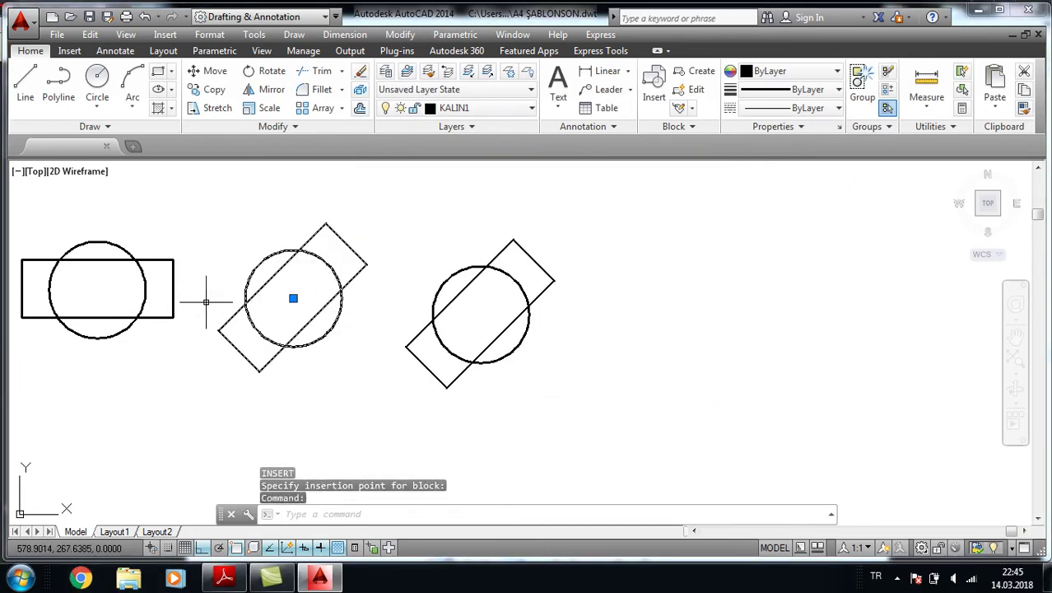
left_click(149, 315)
key("Escape")
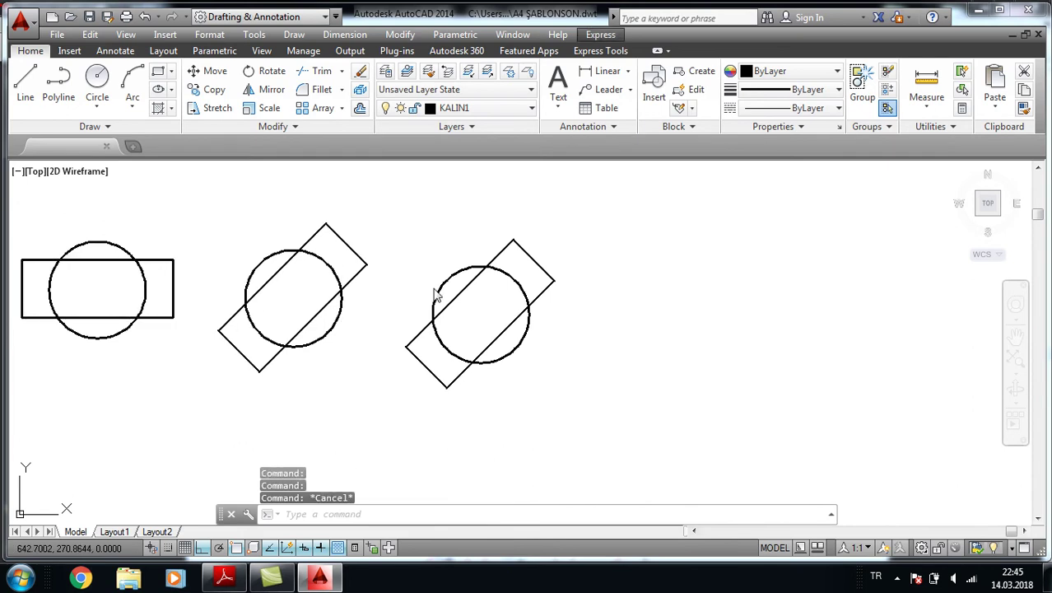
left_click(458, 305)
key("Escape")
left_click(436, 299)
key("Escape")
scroll(405, 308, "down", 3)
Window-select all the inserted blocks and erase them
middle_click_drag(364, 352, 664, 338)
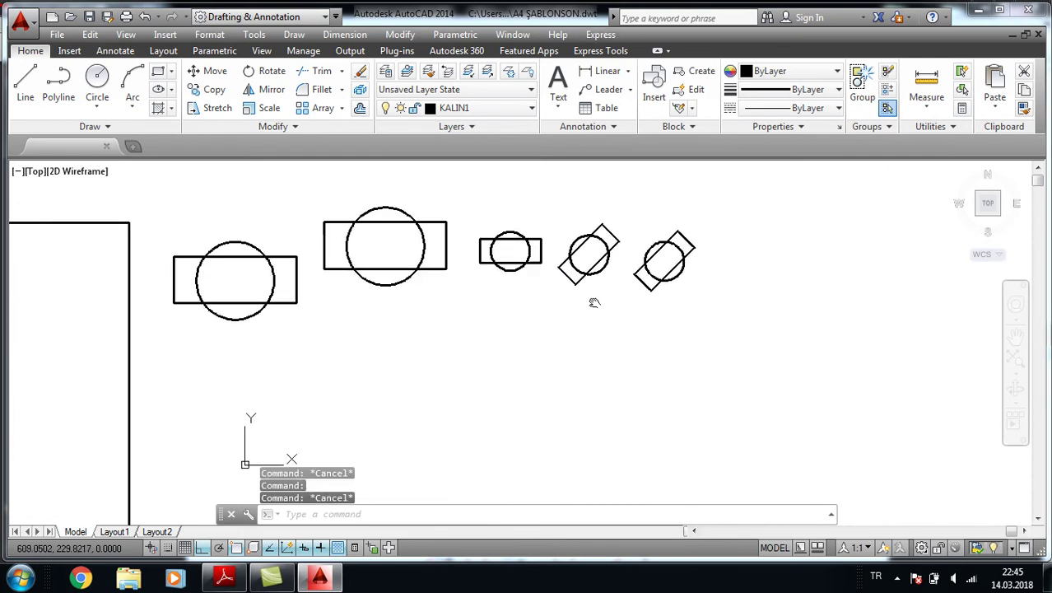
left_click(813, 405)
left_click(239, 225)
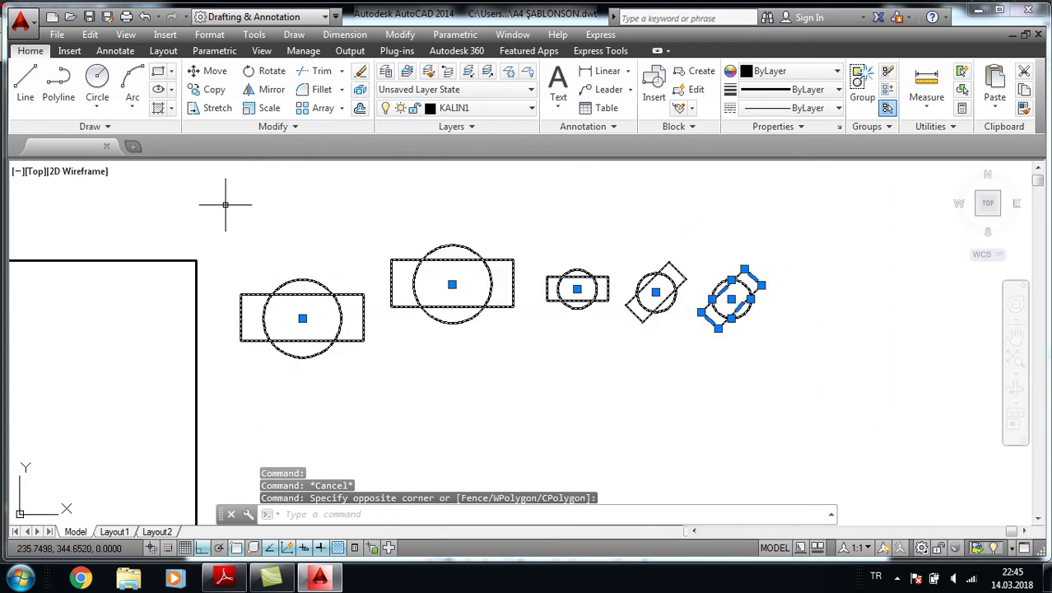
key("Delete")
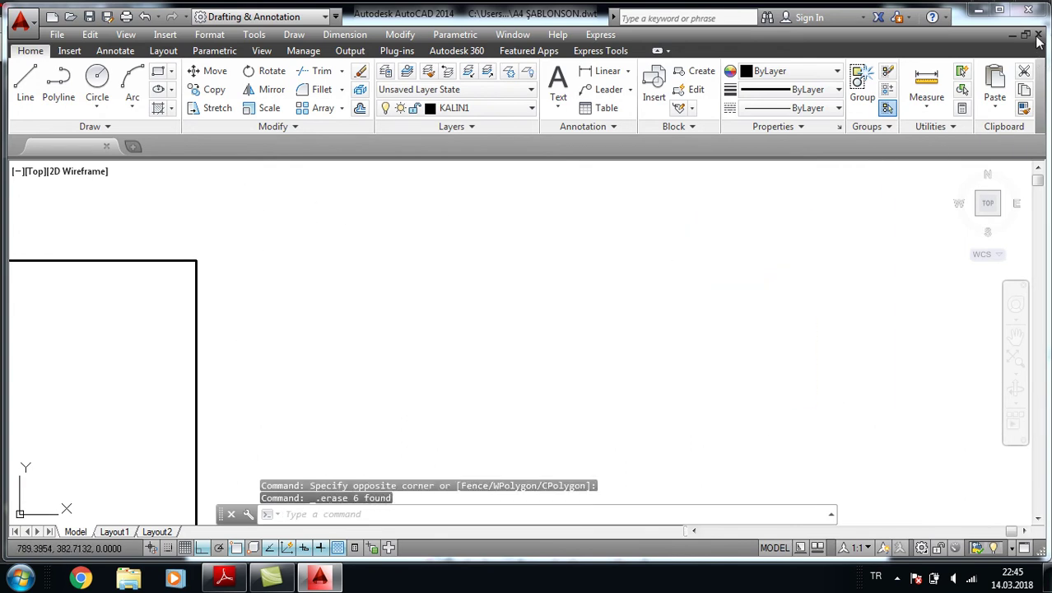
Close the drawing without saving and start new Drawing5 from the a4 son.dwt template
left_click(1038, 35)
left_click(570, 323)
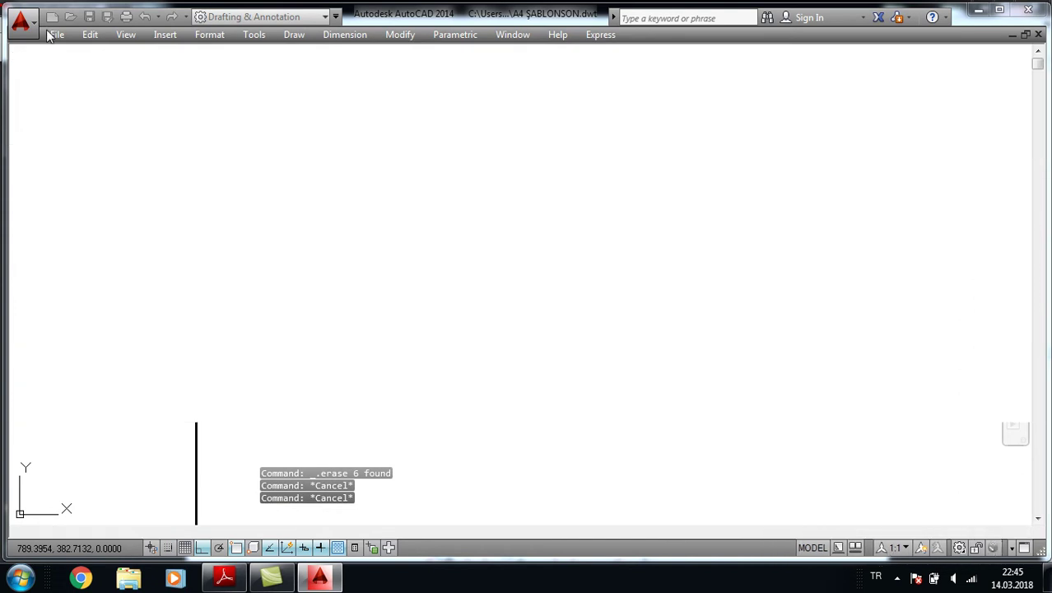
key("ctrl+n")
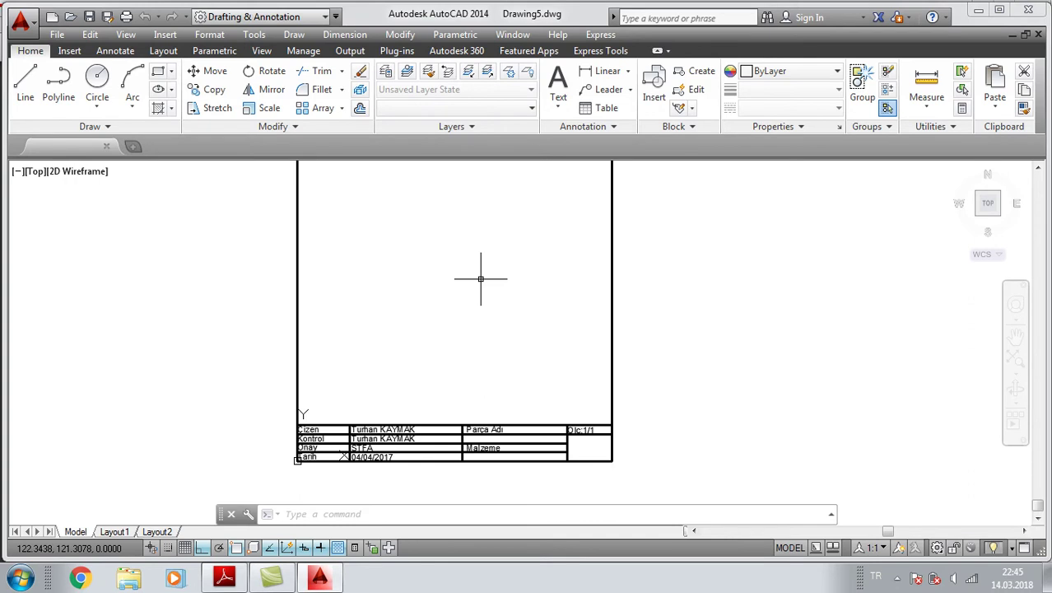
type("i")
key("Return")
key("Escape")
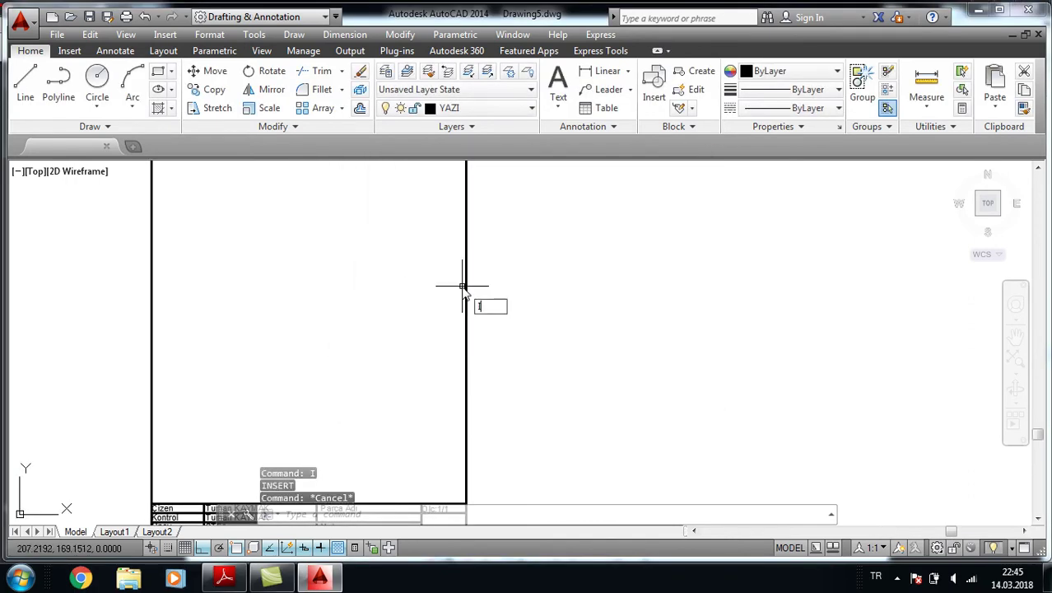
key("Return")
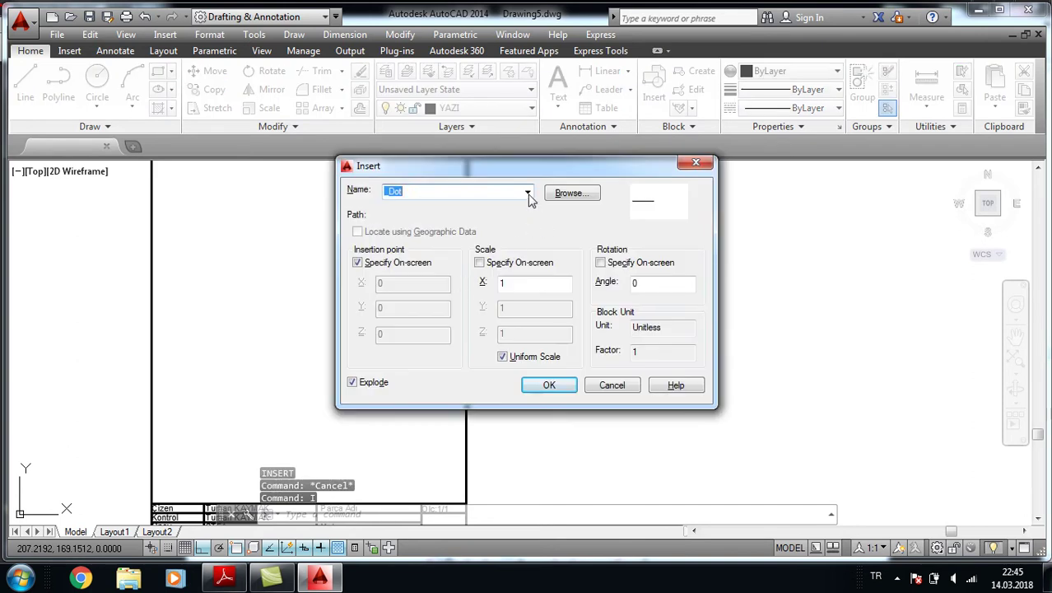
left_click(528, 195)
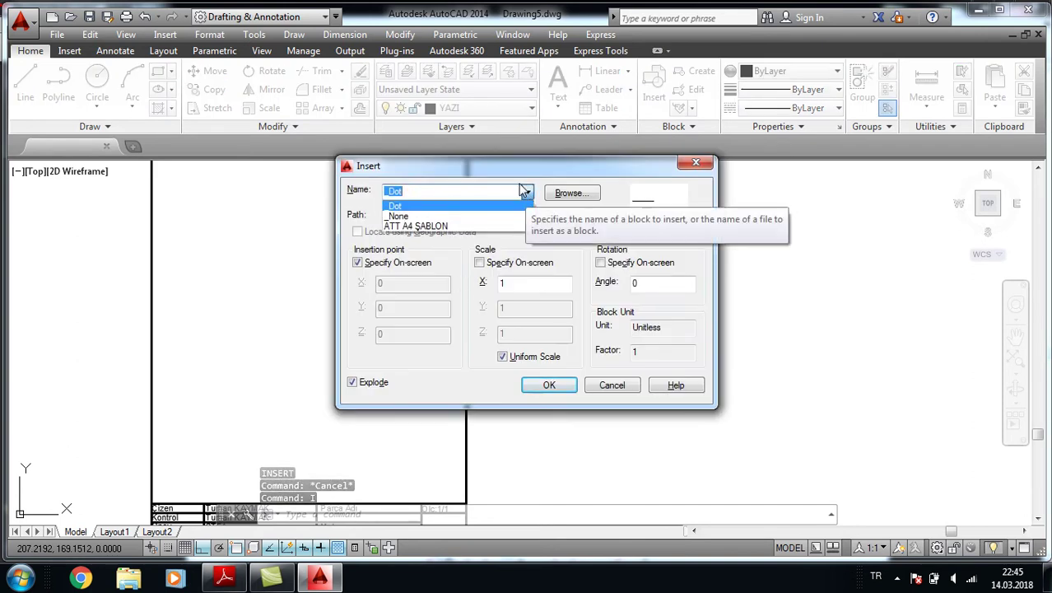
left_click(577, 234)
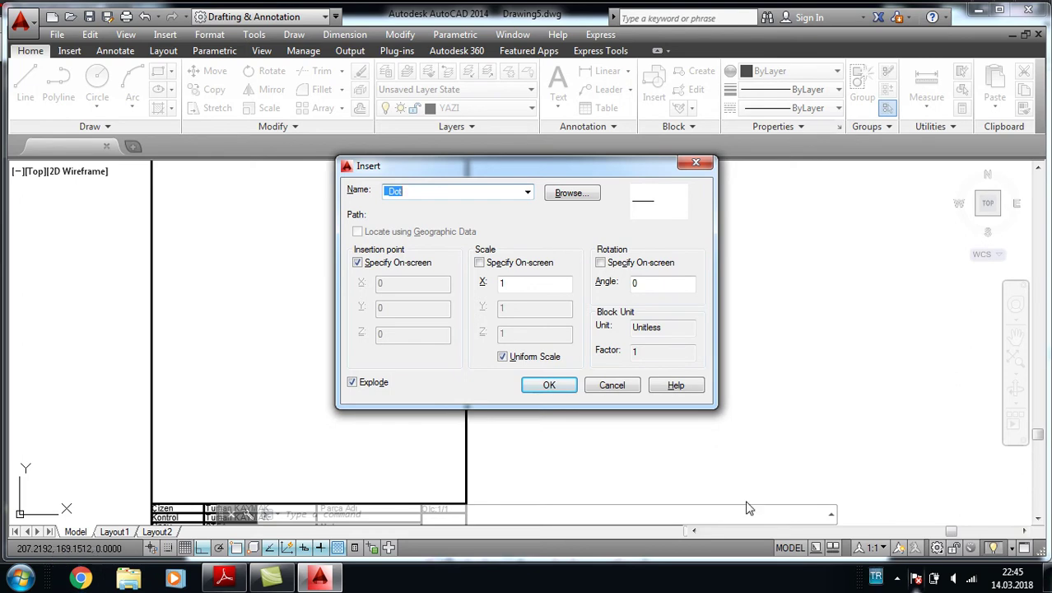
left_click(613, 385)
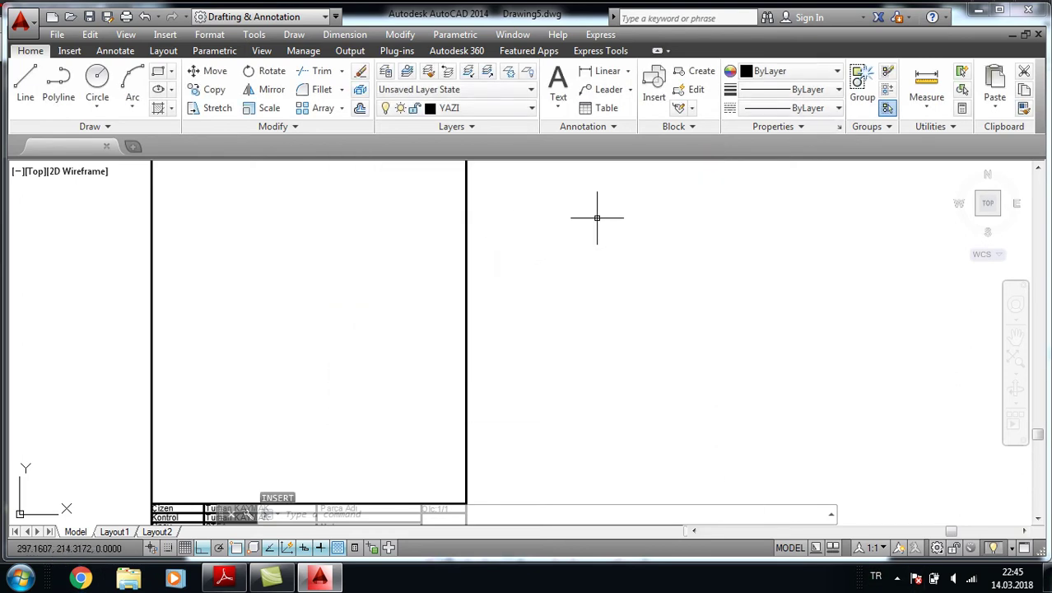
scroll(471, 379, "down", 1)
Make KALIN the current layer
left_click(499, 116)
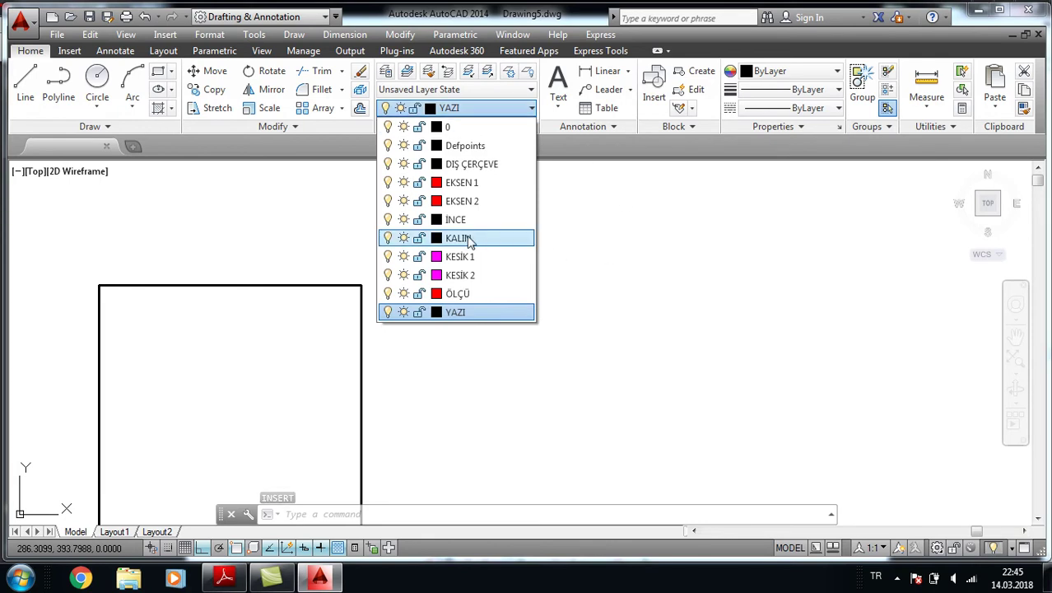
left_click(468, 238)
scroll(602, 245, "up", 2)
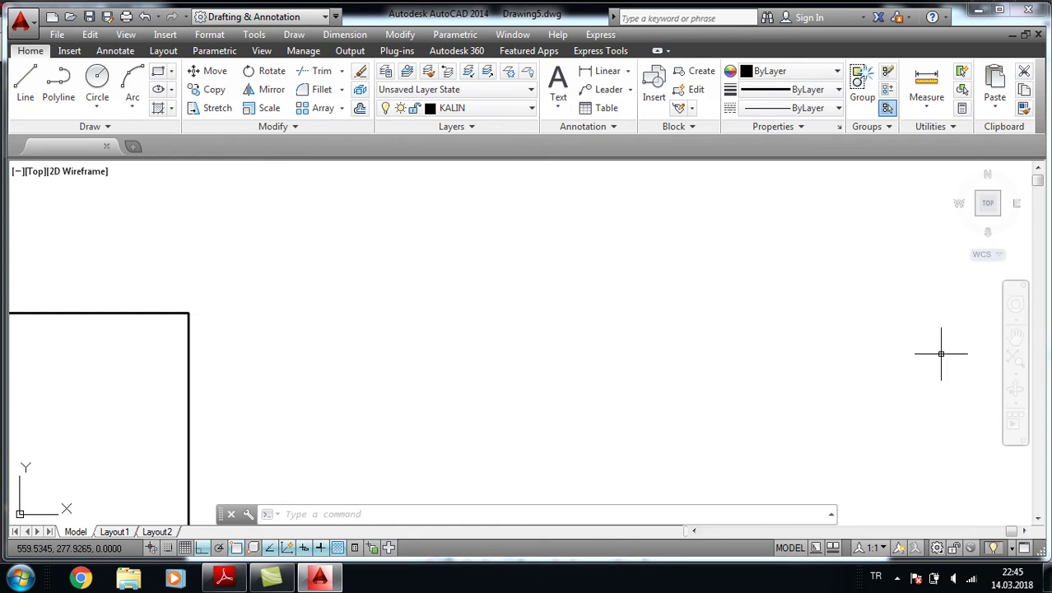
middle_click_drag(378, 336, 361, 255)
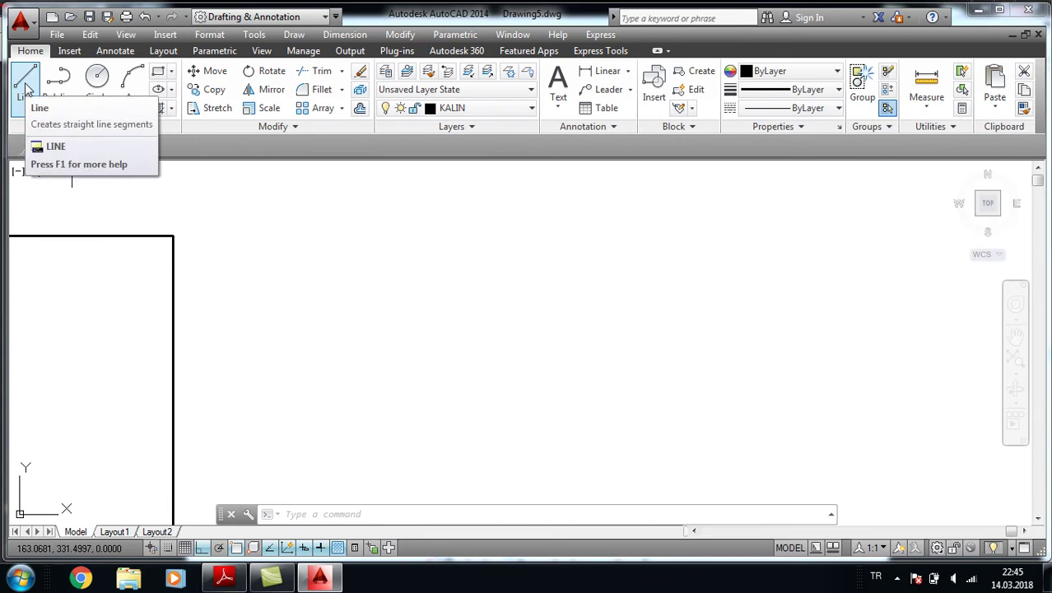
Draw a 40 × 16 rectangle from lines, closing it at the top-left corner
type("l")
key("Return")
left_click(343, 261)
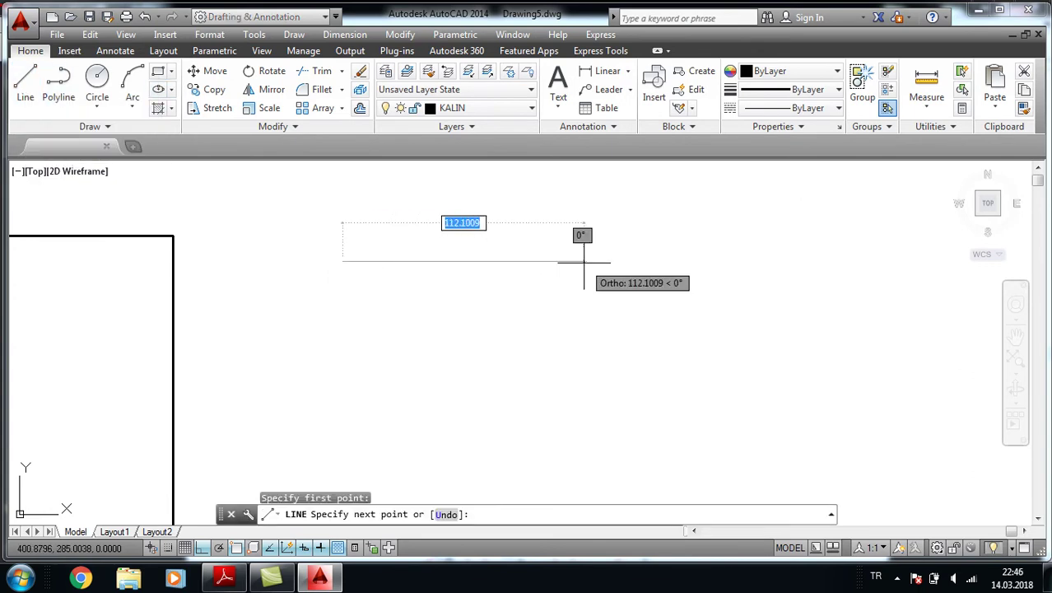
type("40")
key("Return")
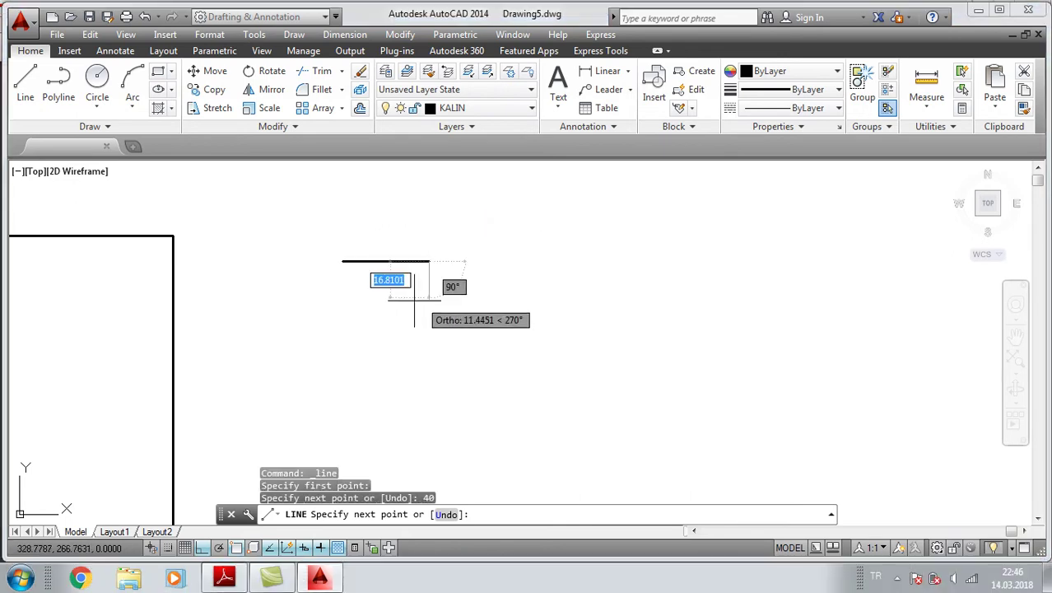
scroll(420, 288, "up", 3)
scroll(363, 256, "up", 3)
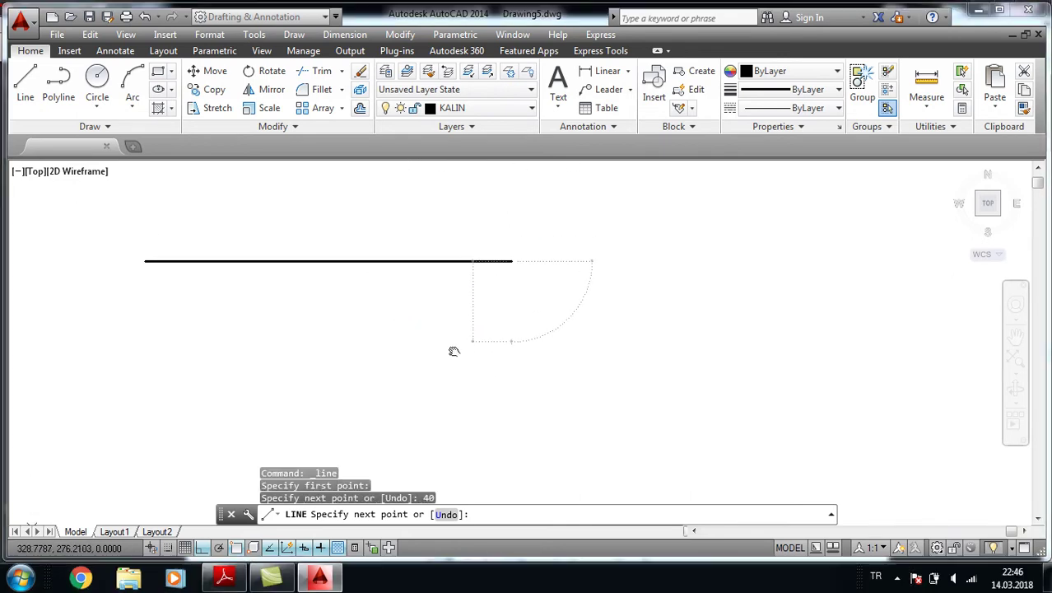
middle_click_drag(529, 413, 531, 386)
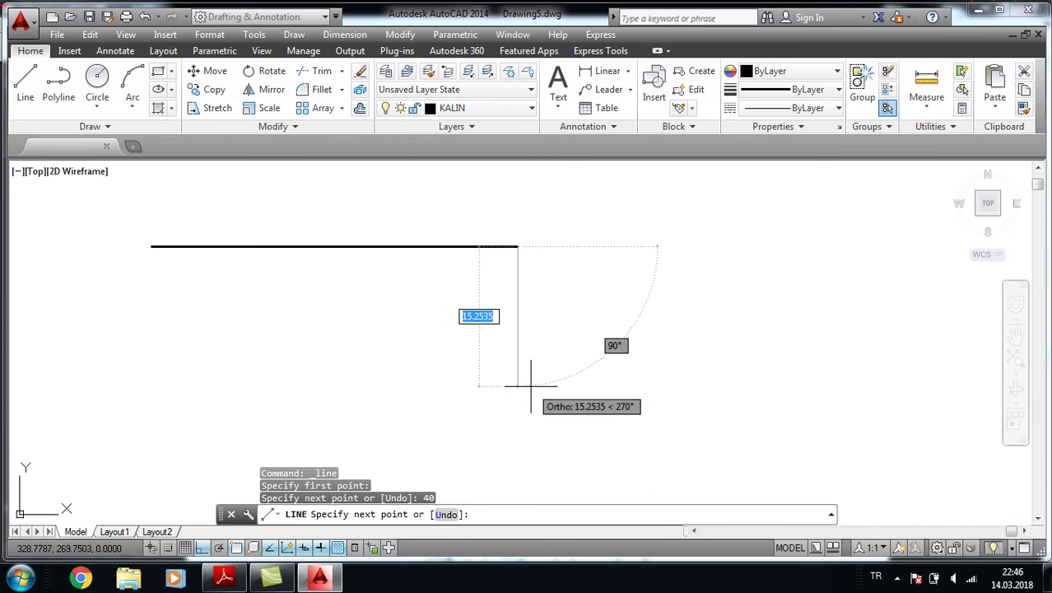
type("16")
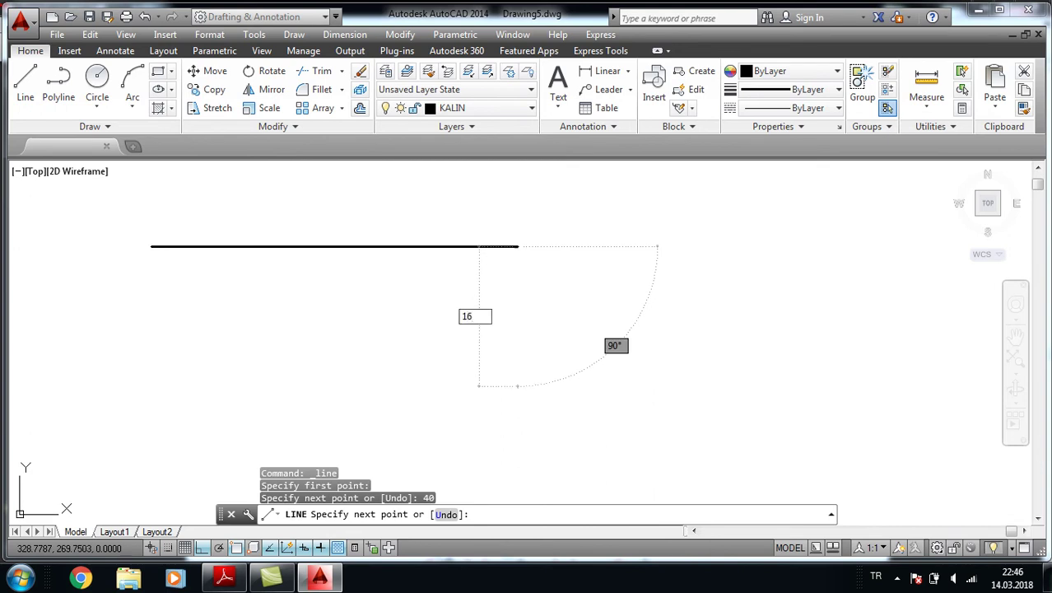
key("Return")
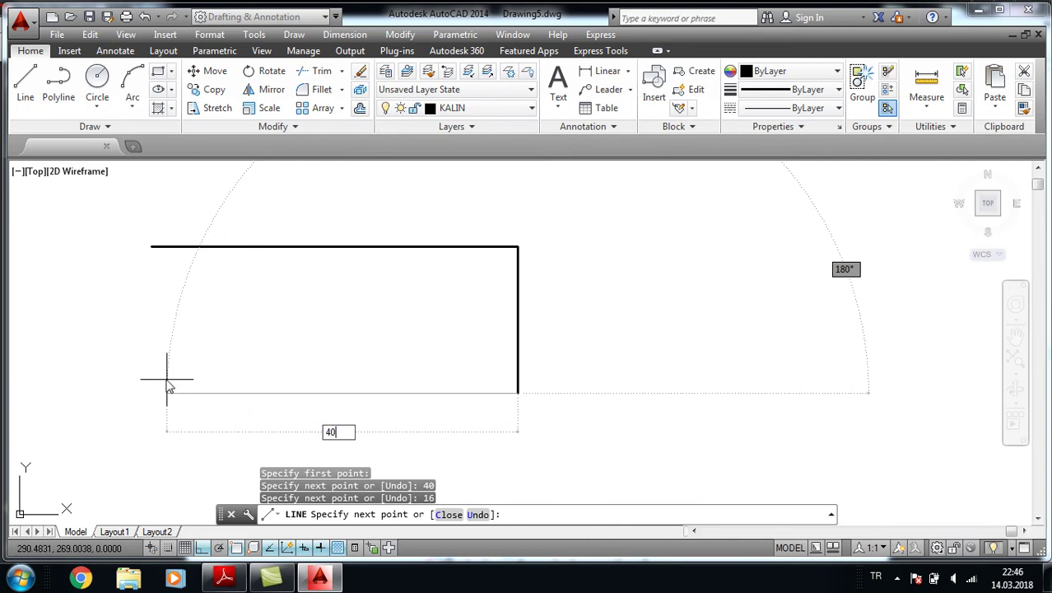
key("Return")
left_click(150, 246)
key("Return")
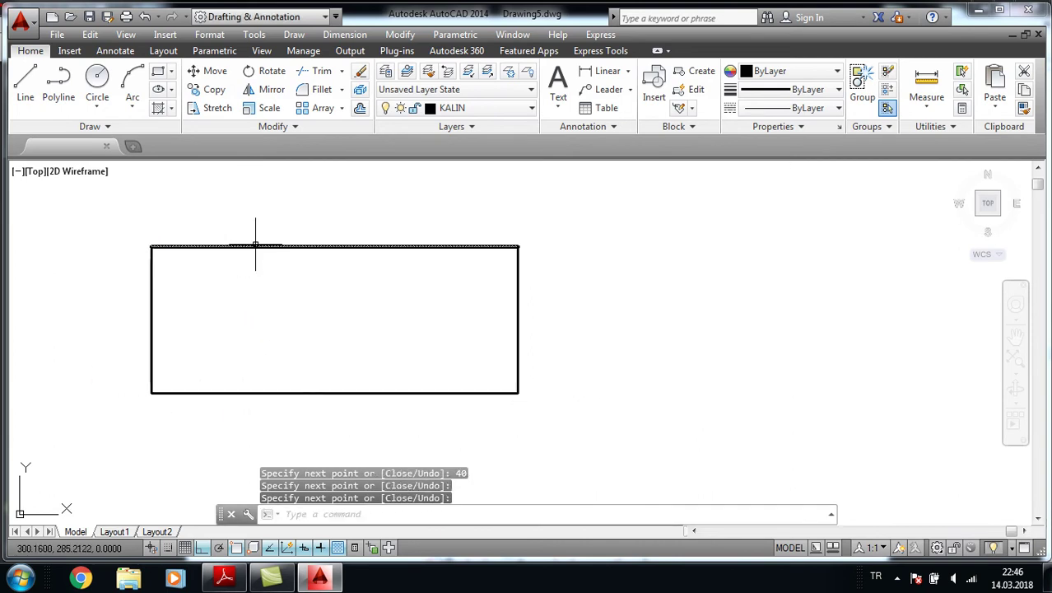
Draw a vertical divider line from the top edge midpoint to the bottom edge
key("Return")
left_click(335, 247)
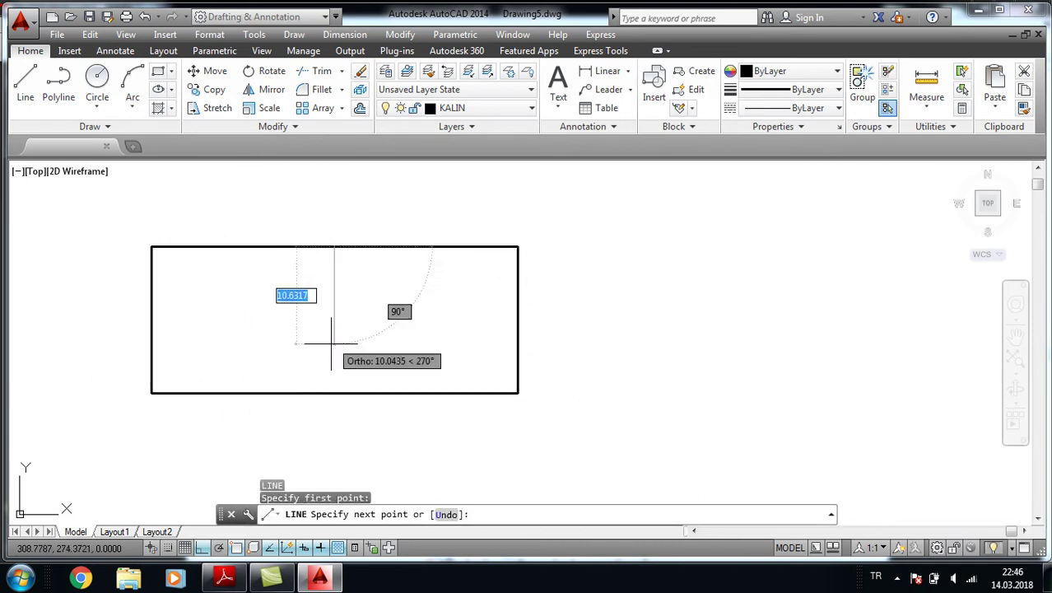
left_click(334, 393)
key("Return")
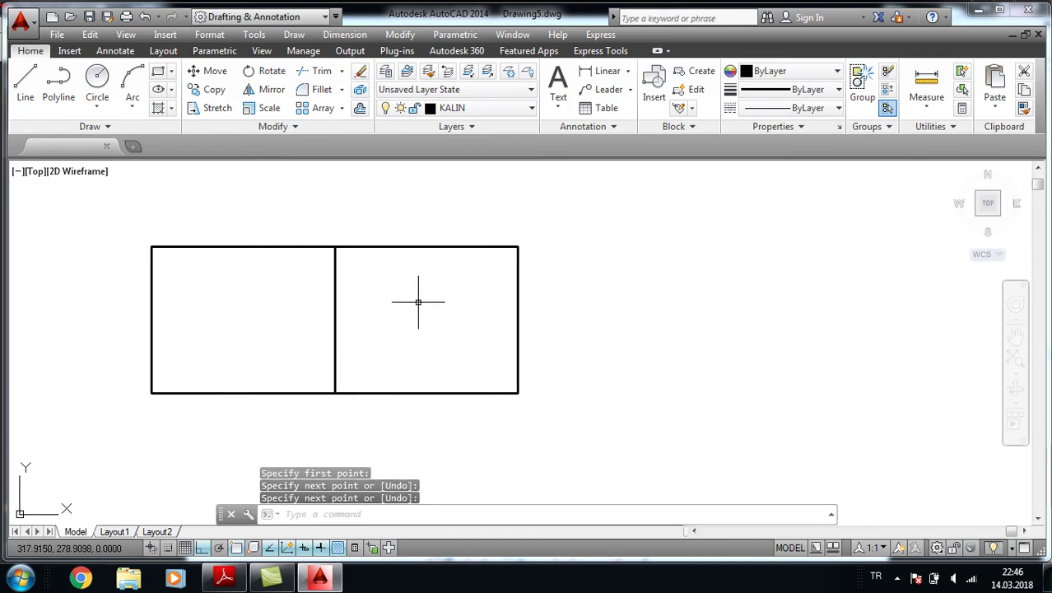
Offset the middle line 10 units to each side
type("o")
key("Return")
type("10")
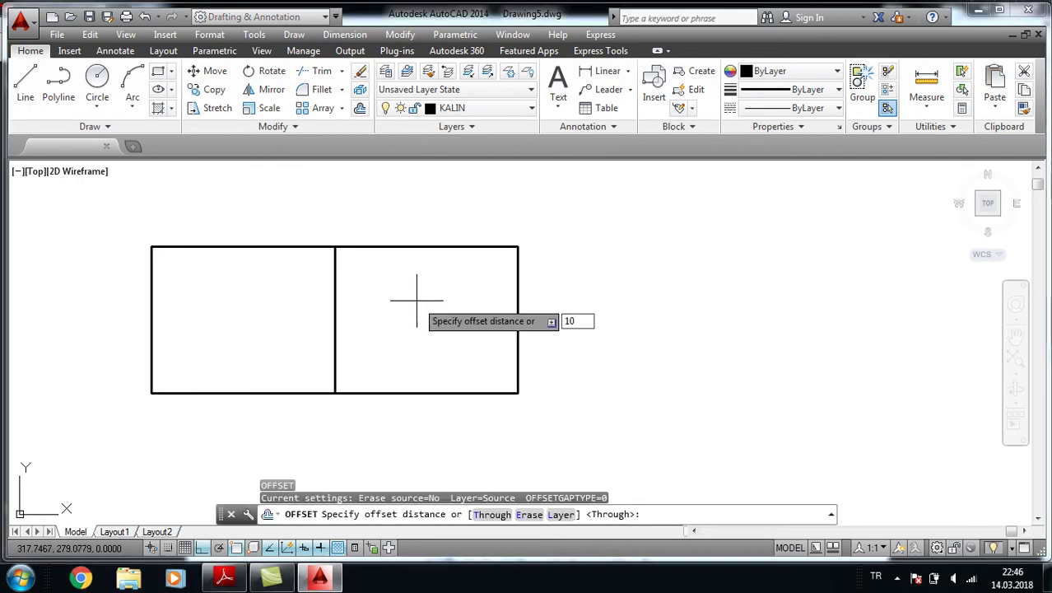
key("Return")
left_click(334, 281)
left_click(353, 305)
left_click(330, 296)
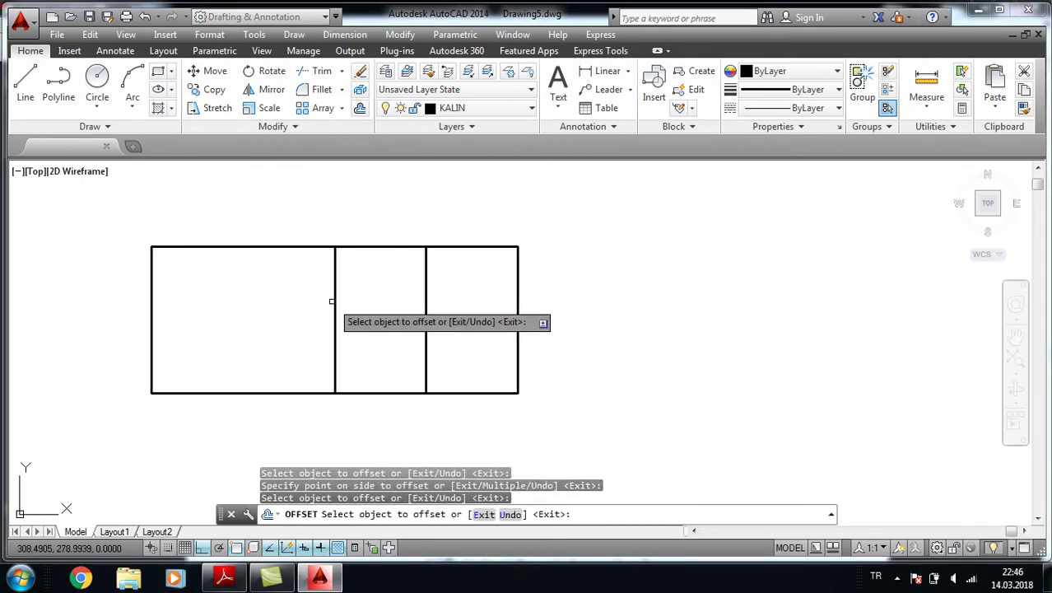
left_click(336, 297)
left_click(276, 303)
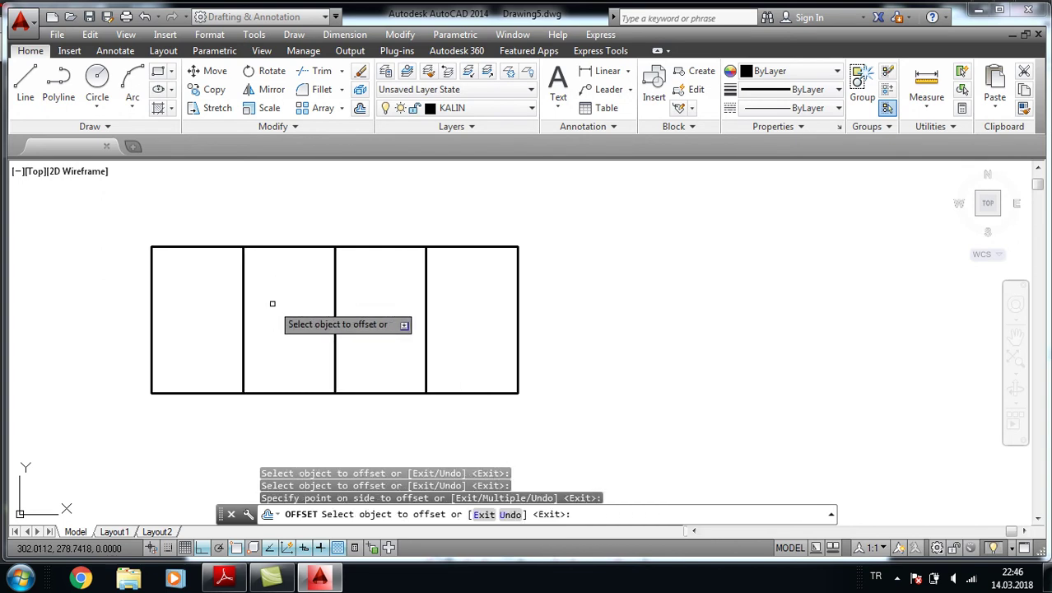
key("Escape")
Move the middle line onto the red EKSEN 1 layer
left_click(349, 310)
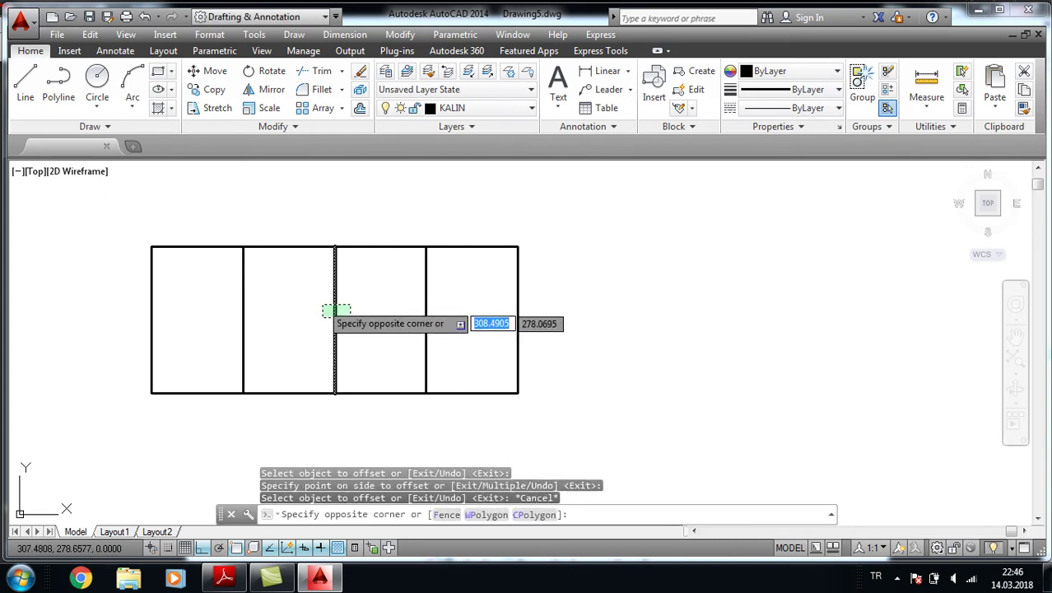
left_click(328, 318)
left_click(491, 108)
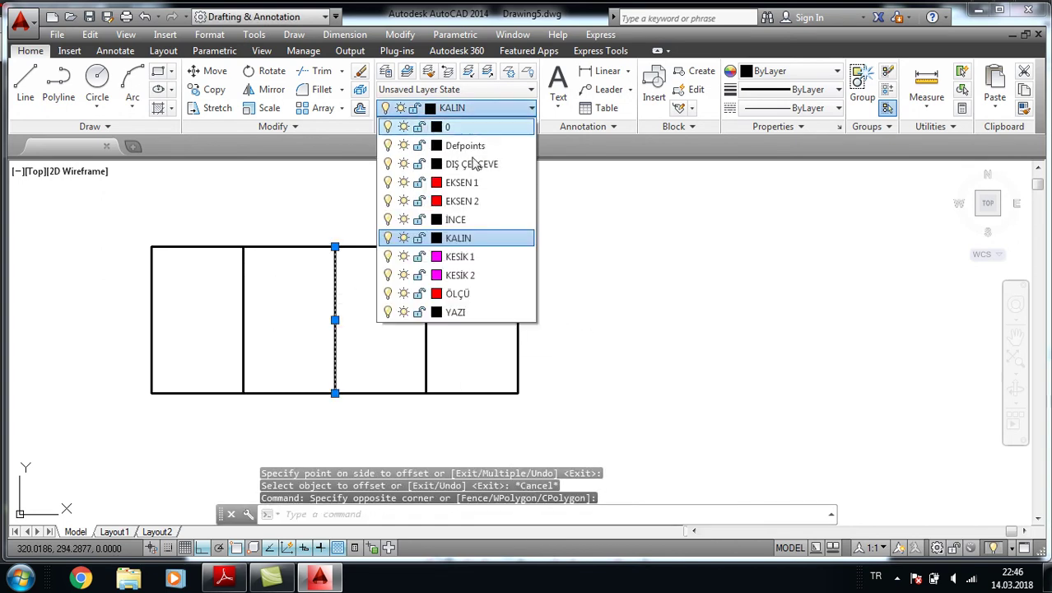
left_click(466, 184)
key("Escape")
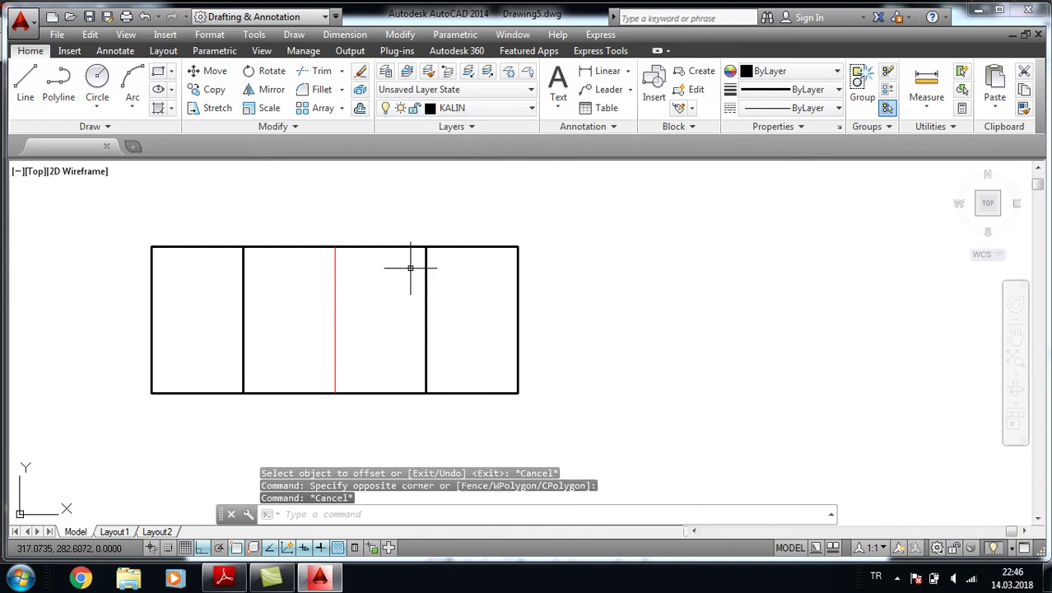
Offset the two inner lines 5 units further outward
type("o")
key("Return")
key("Return")
left_click(426, 304)
left_click(469, 300)
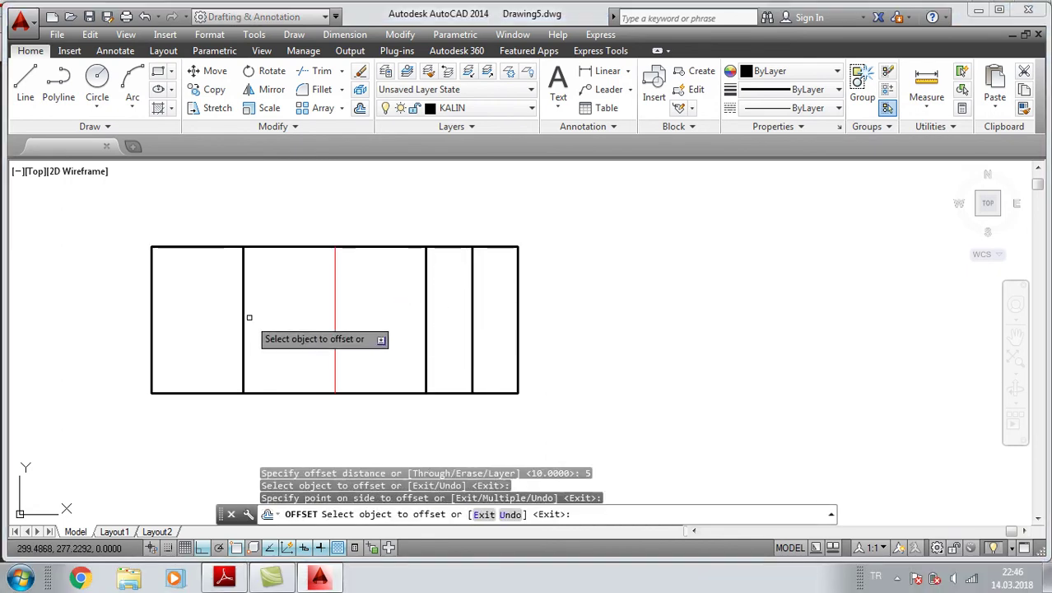
left_click(244, 319)
left_click(202, 305)
right_click(332, 212)
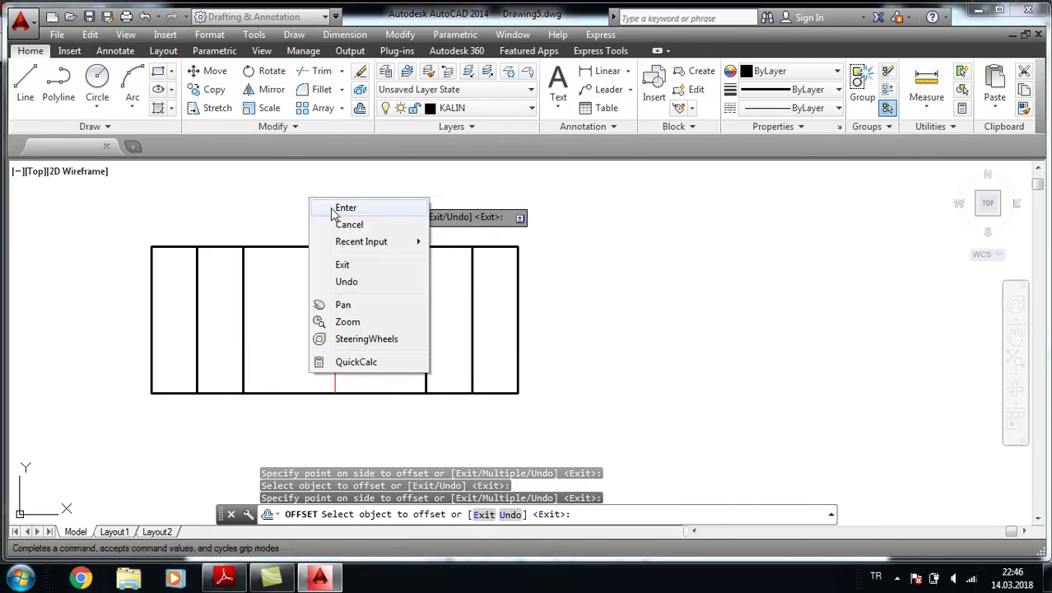
left_click(346, 208)
scroll(345, 218, "up", 2)
scroll(408, 214, "up", 1)
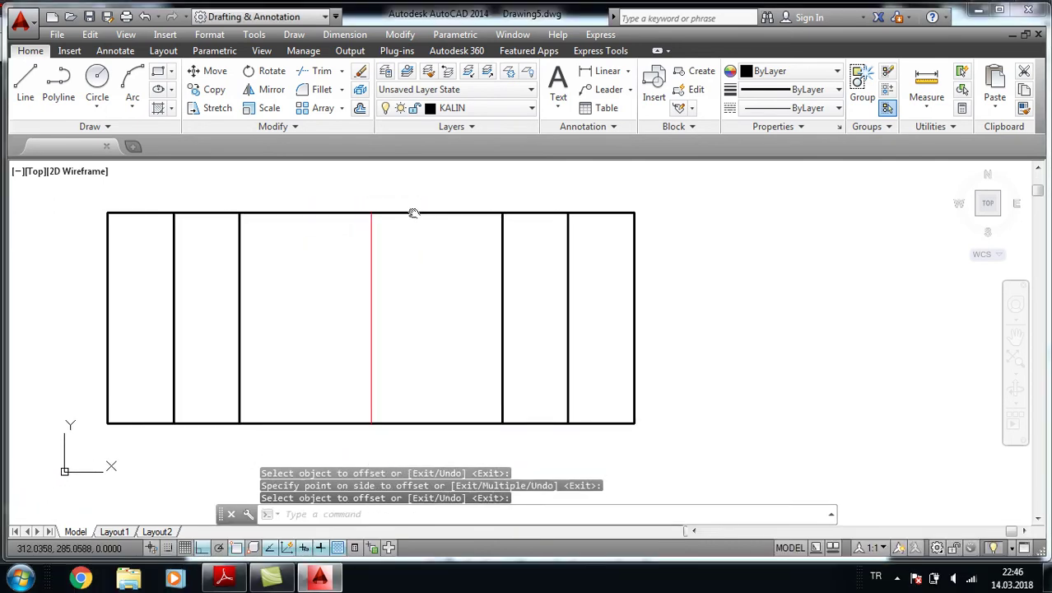
type("O")
key("Return")
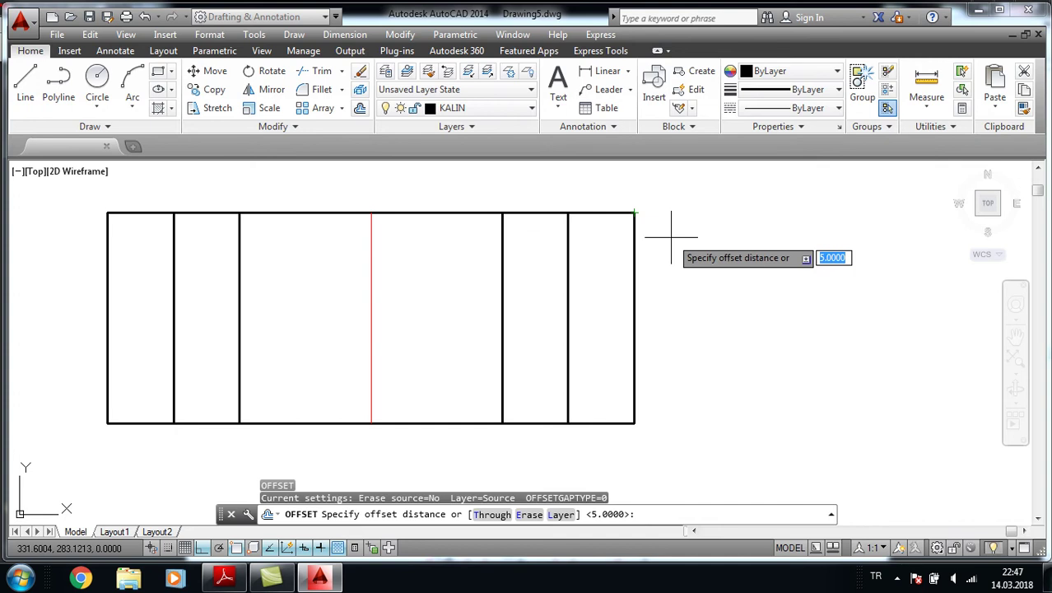
Offset the top edge down and the bottom edge up by 2 units
key("Return")
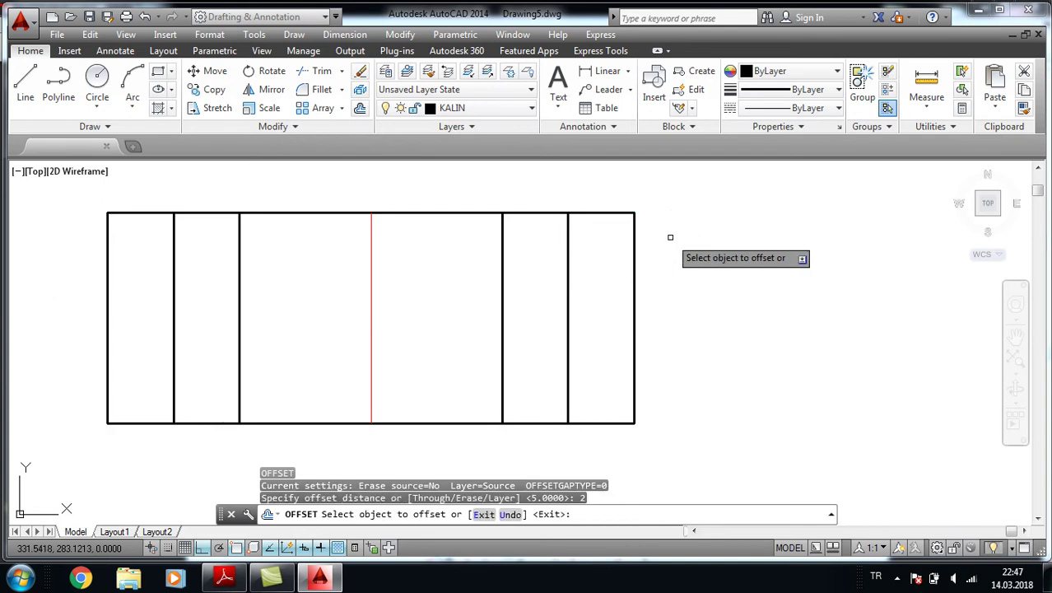
left_click(402, 215)
left_click(428, 313)
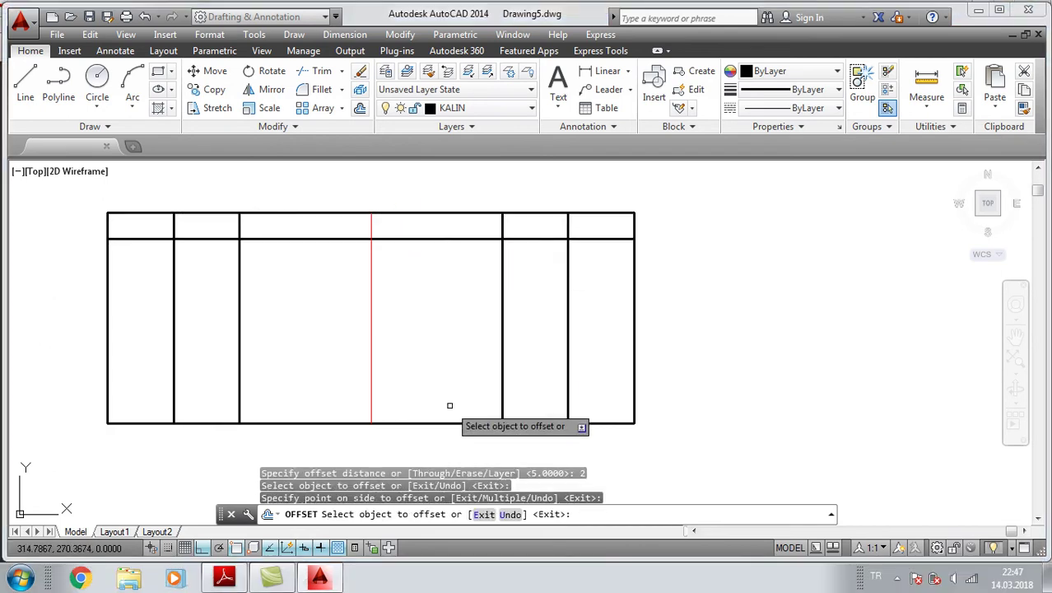
left_click(445, 422)
left_click(446, 387)
right_click(772, 265)
left_click(786, 268)
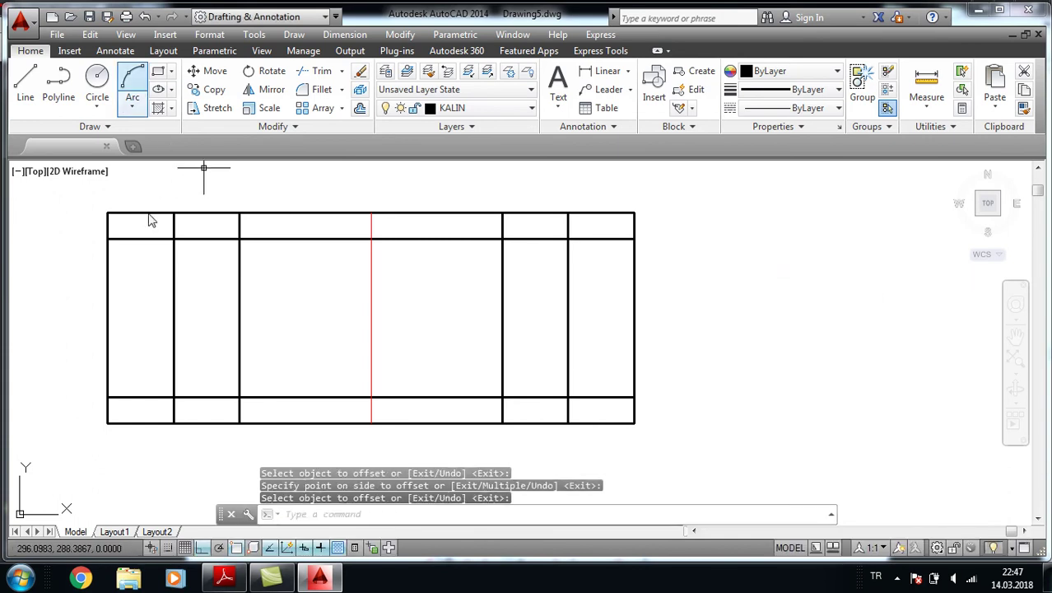
Draw three 3-point arcs peaking on the top edge across the left, centre and right sections
left_click(107, 239)
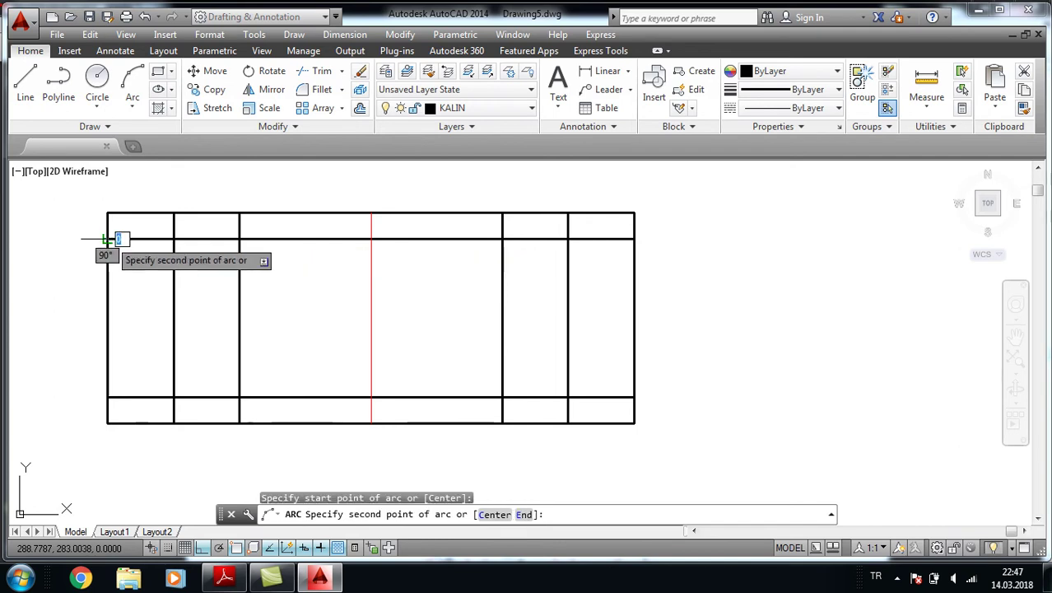
left_click(173, 214)
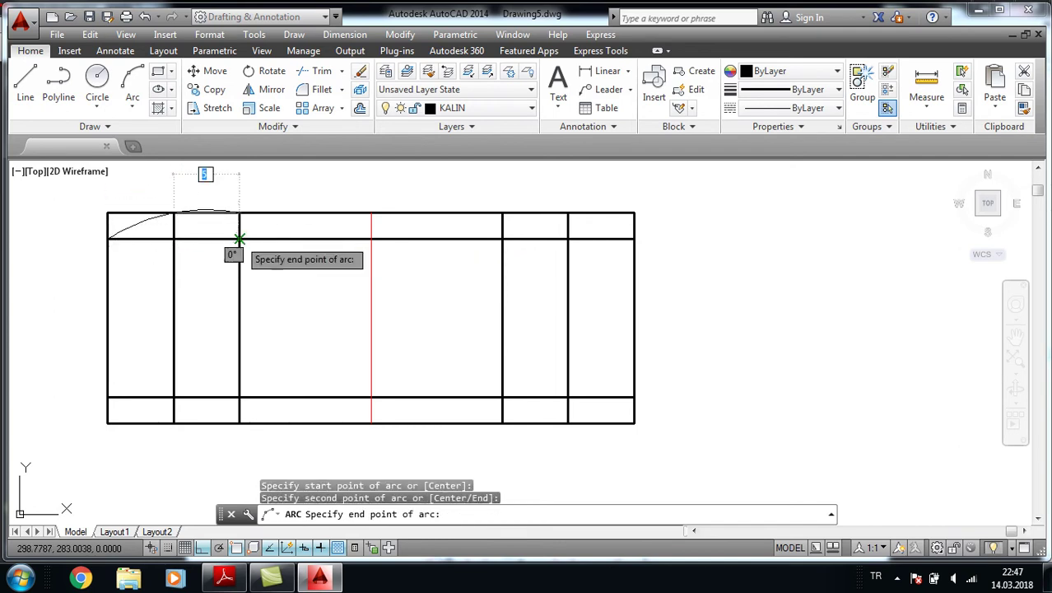
left_click(238, 238)
key("Return")
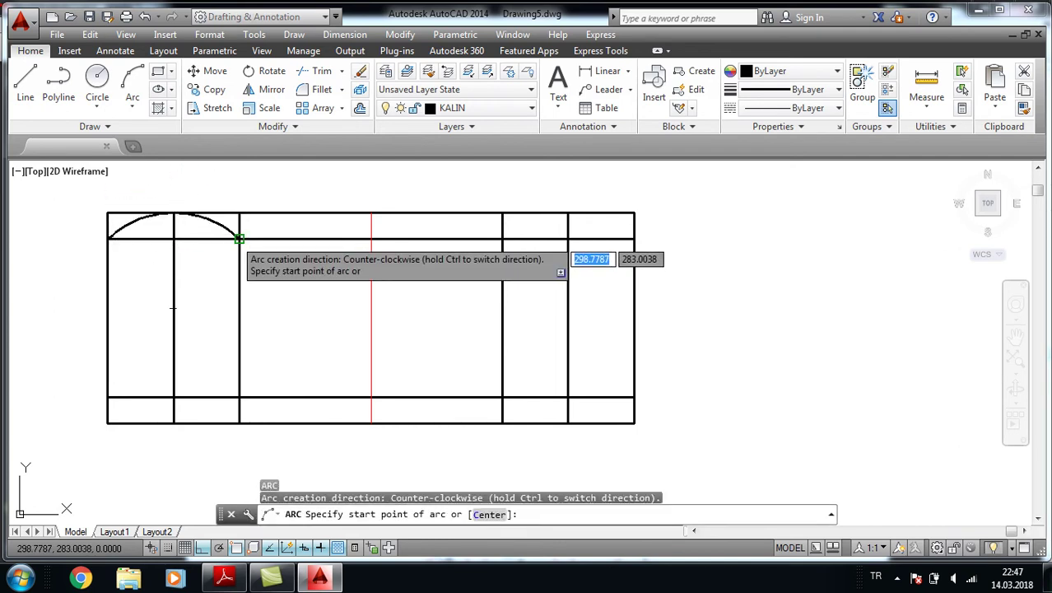
left_click(238, 239)
left_click(370, 239)
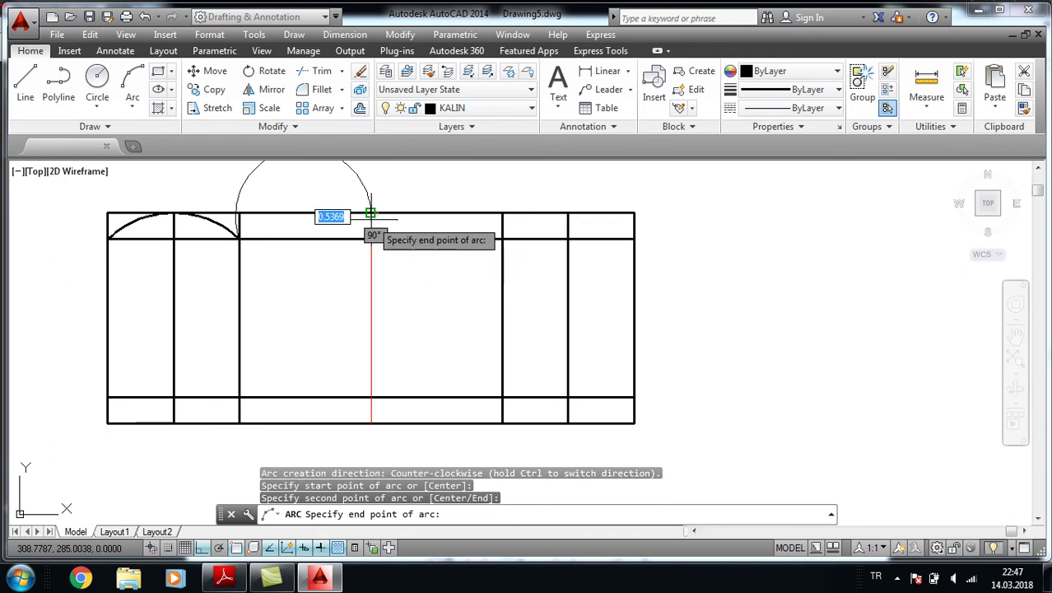
left_click(503, 239)
key("Return")
left_click(502, 239)
left_click(568, 213)
left_click(633, 239)
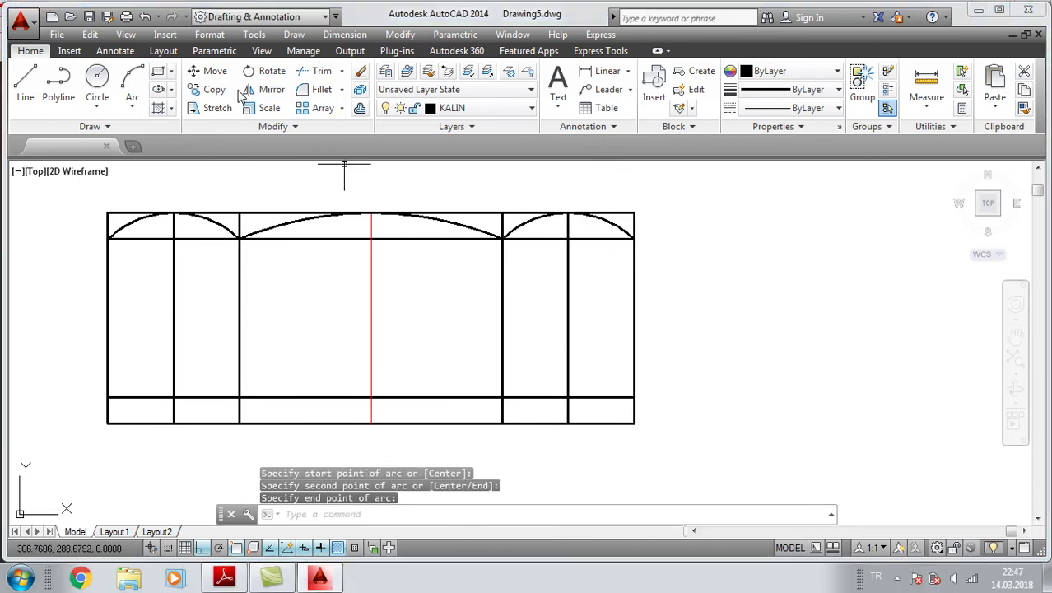
left_click(247, 91)
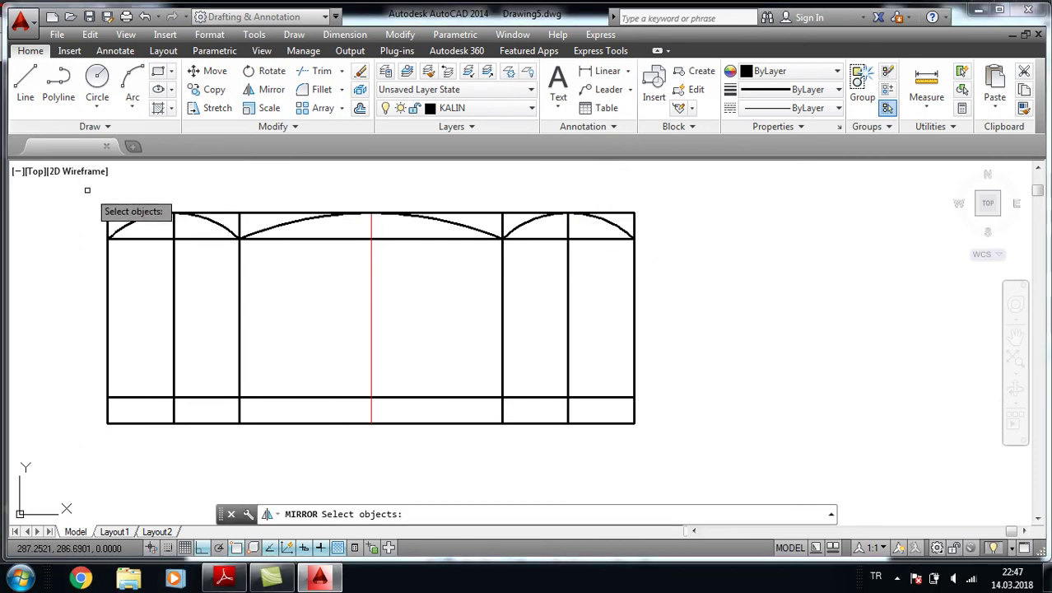
Mirror the three top arcs about the side midpoints' line, keeping the originals
left_click(76, 187)
left_click(650, 275)
key("Return")
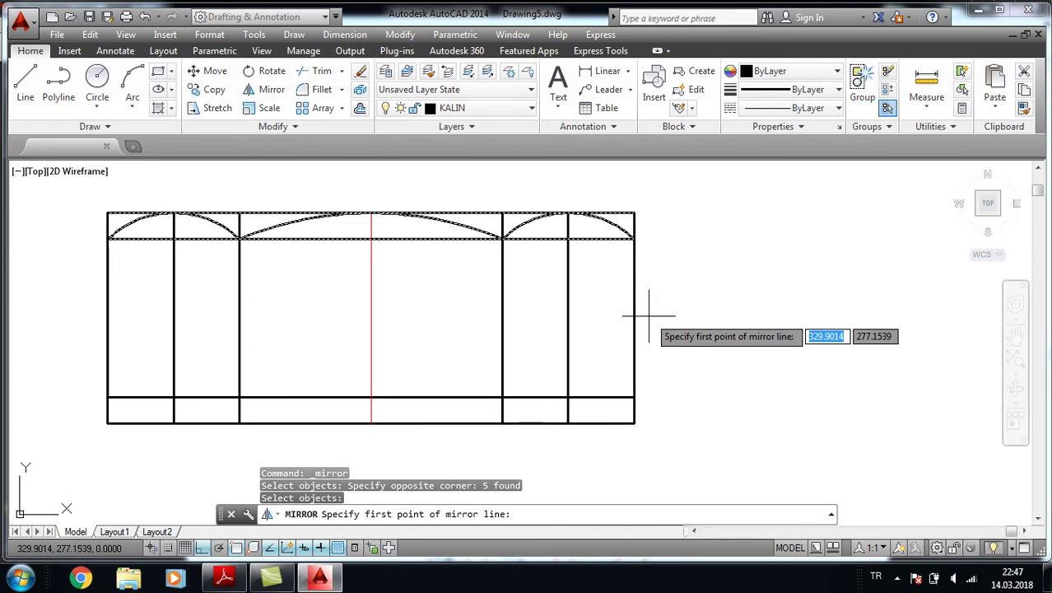
key("Escape")
left_click(232, 232)
left_click(271, 228)
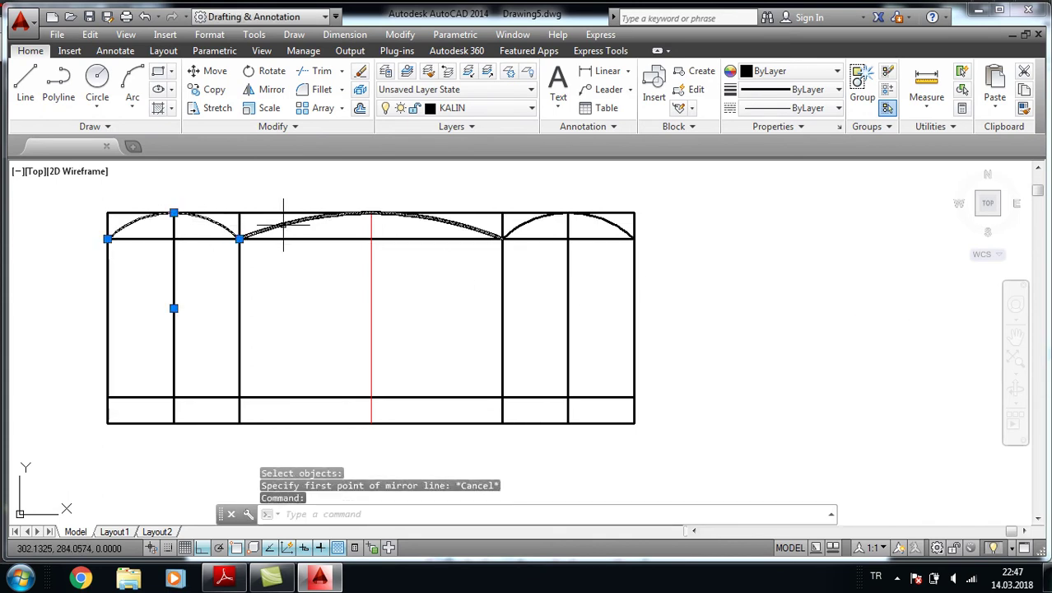
left_click(520, 222)
left_click(265, 93)
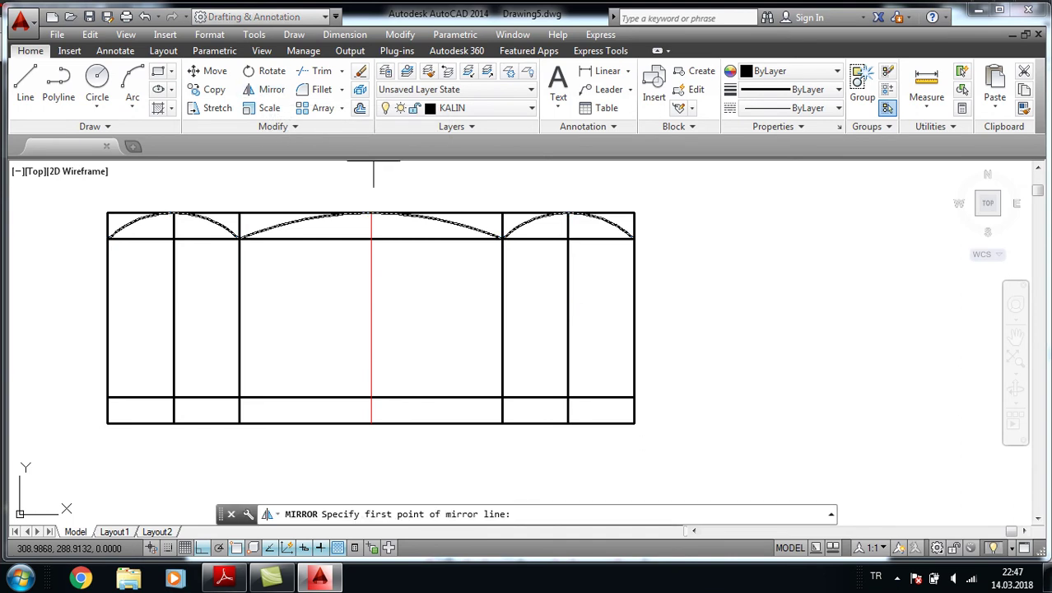
left_click(107, 317)
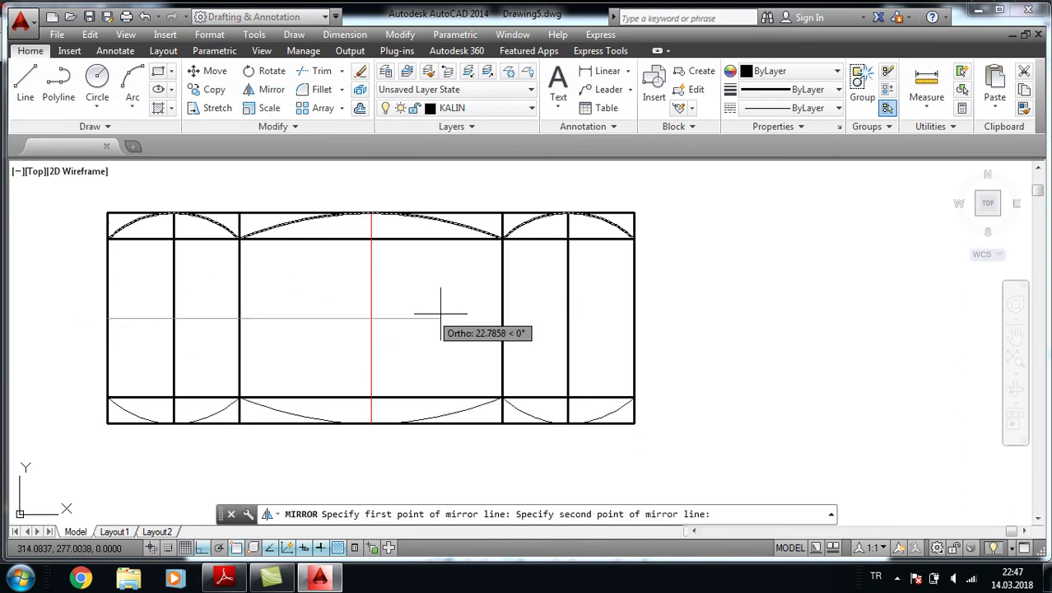
left_click(631, 318)
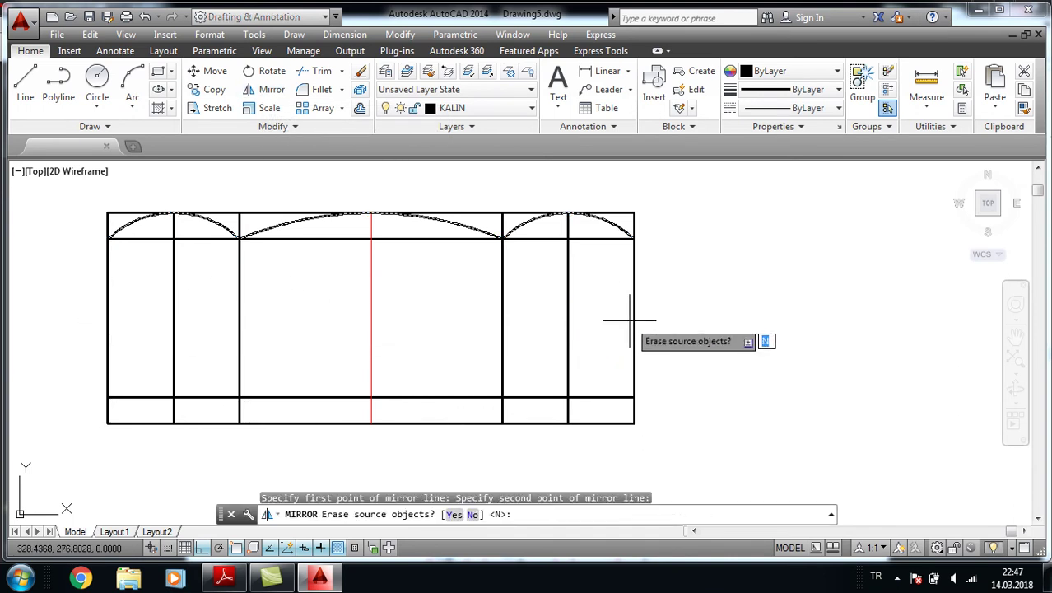
key("Return")
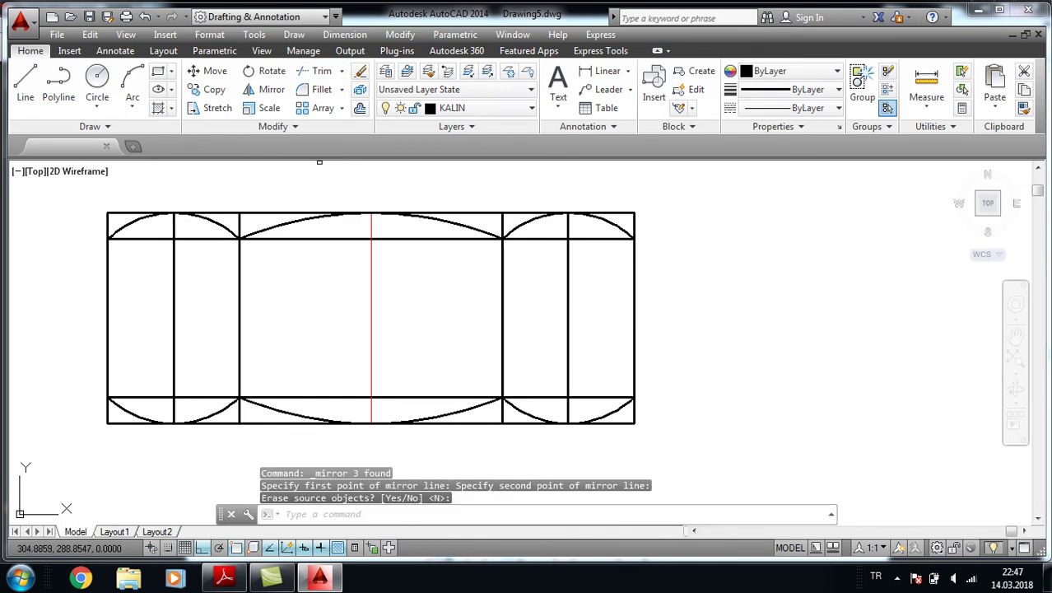
left_click(319, 71)
Trim the overhanging line ends at the corners and inner dividers
key("Return")
left_click(638, 219)
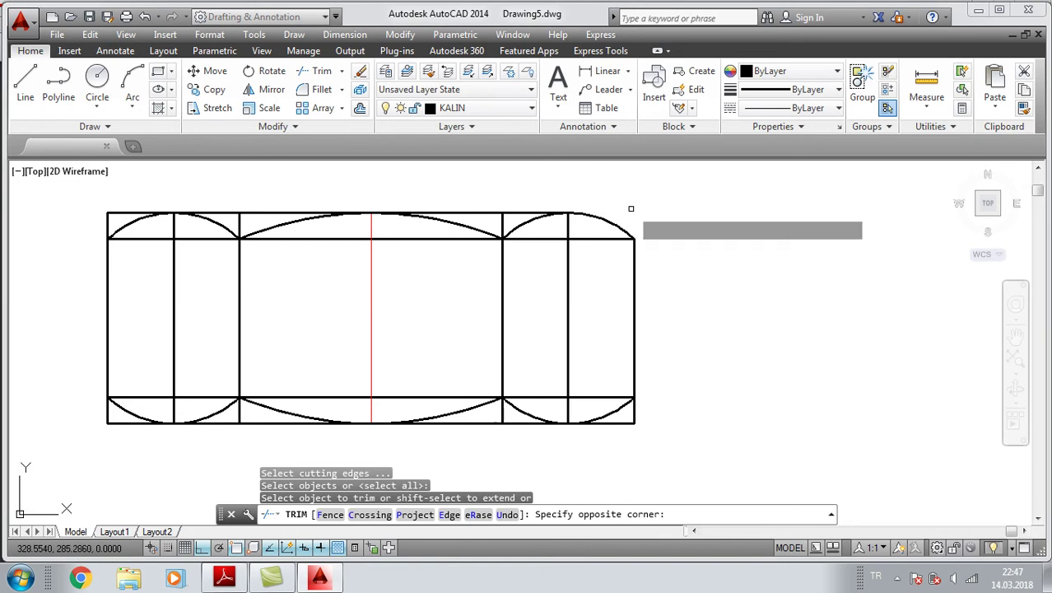
left_click(632, 210)
left_click(623, 421)
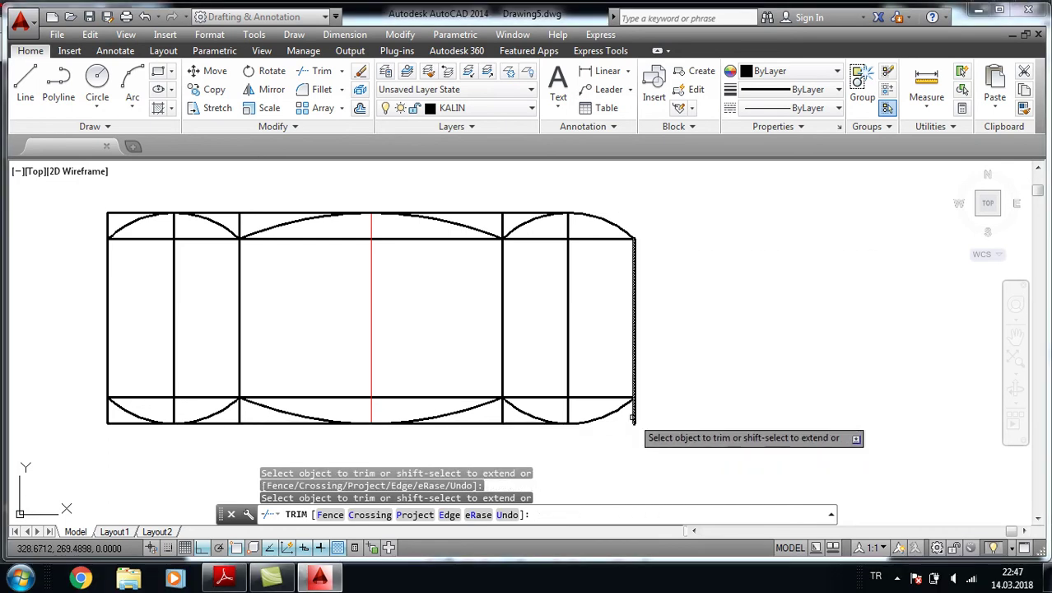
left_click(117, 215)
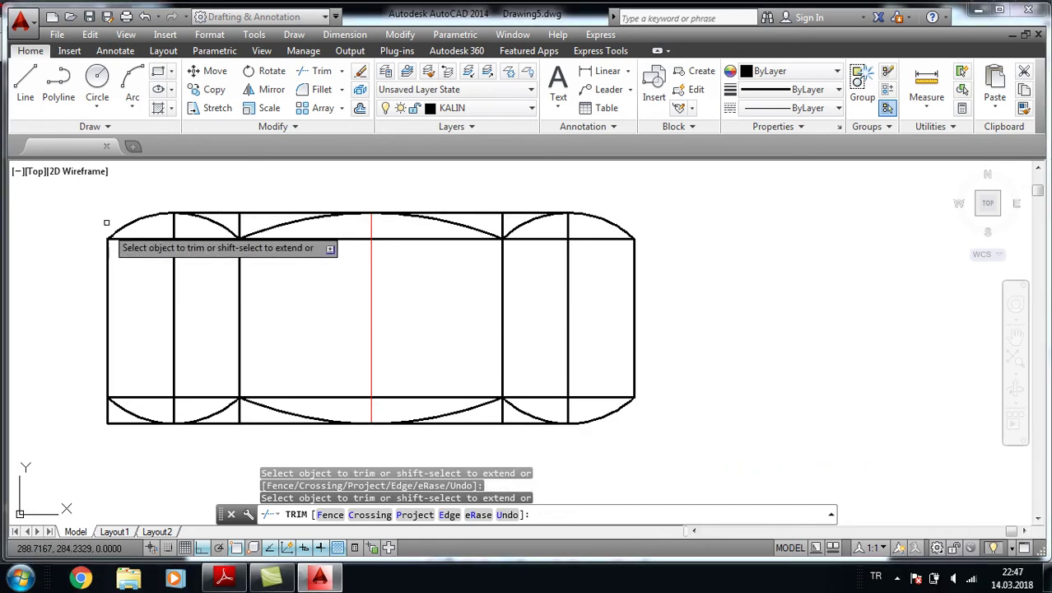
left_click(115, 428)
left_click(99, 416)
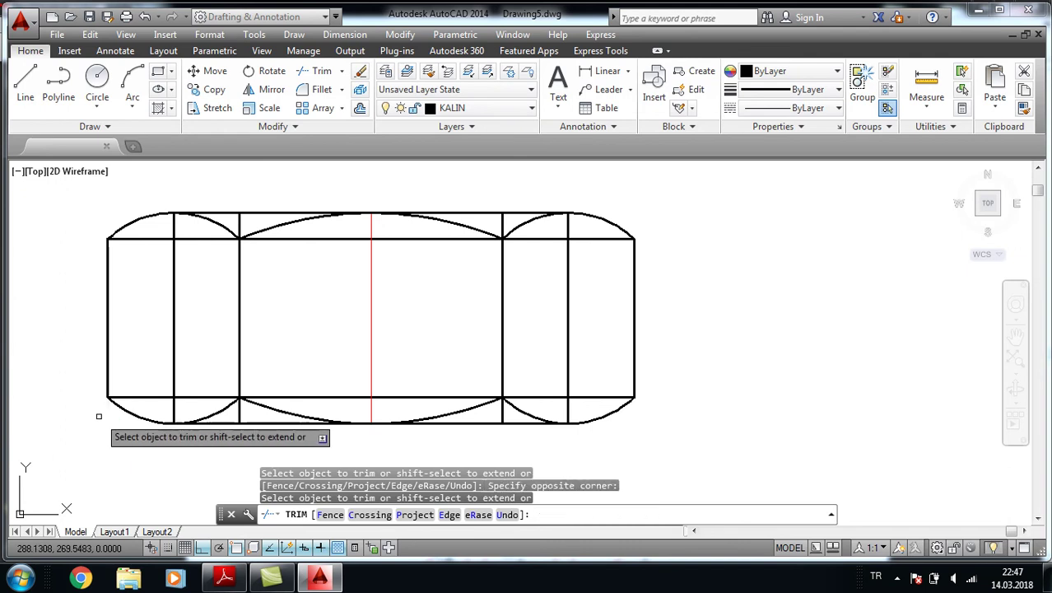
left_click(242, 222)
left_click(507, 222)
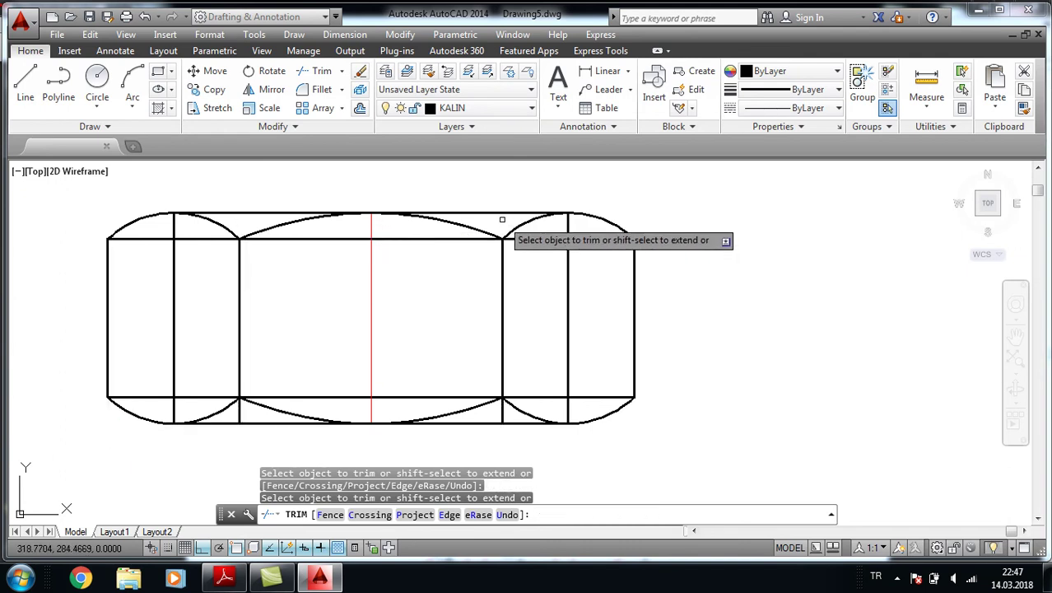
left_click(504, 411)
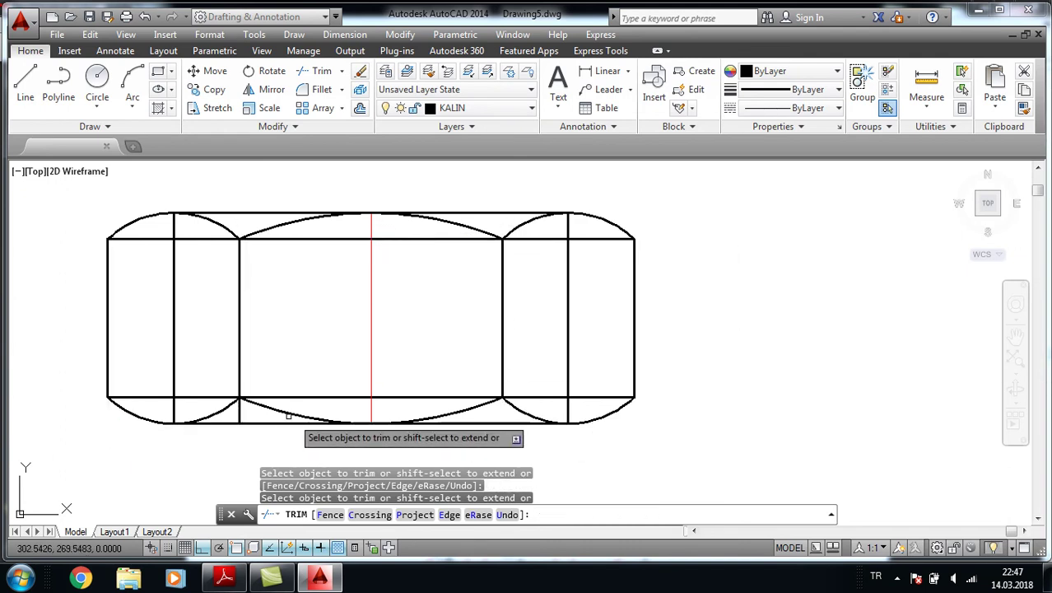
left_click(239, 412)
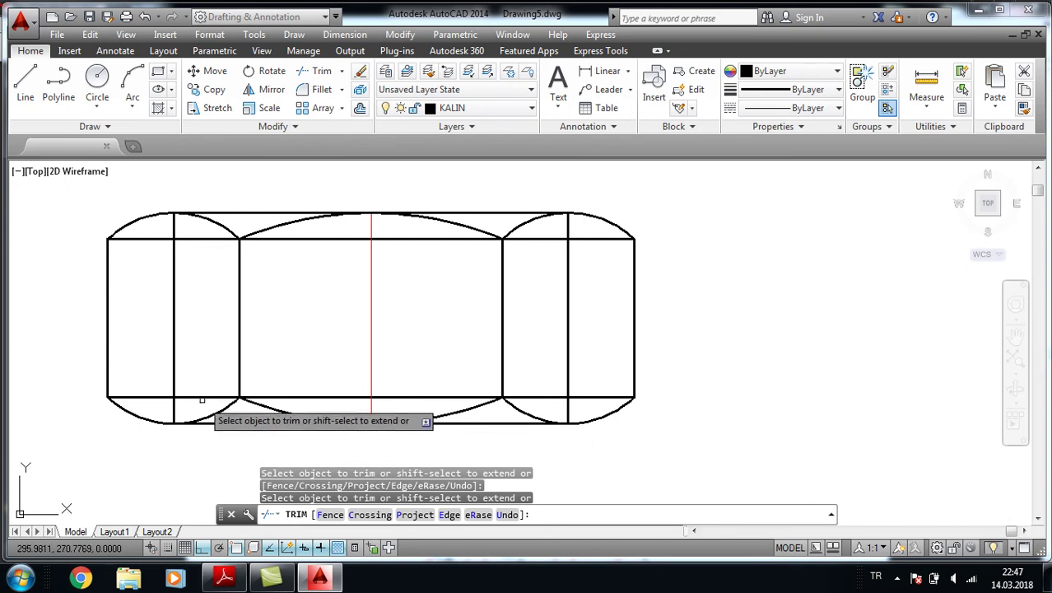
key("Escape")
Erase the leftover construction lines and reframe the nut drawing
left_click(207, 397)
key("Delete")
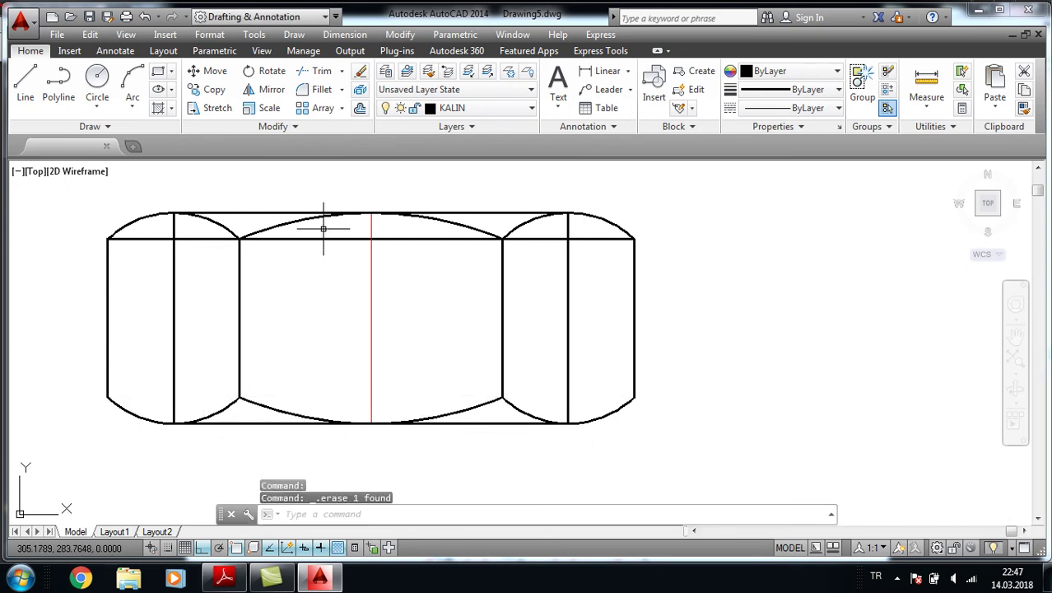
left_click(320, 239)
key("Delete")
left_click(194, 311)
left_click(146, 287)
key("Delete")
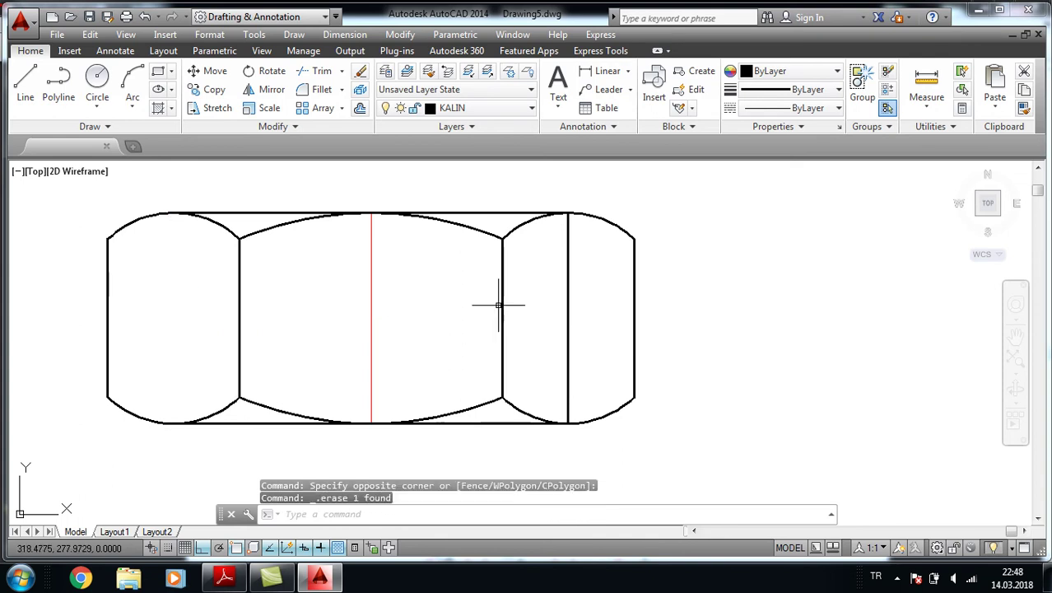
left_click(568, 300)
key("Delete")
scroll(562, 276, "down", 1)
scroll(563, 276, "down", 2)
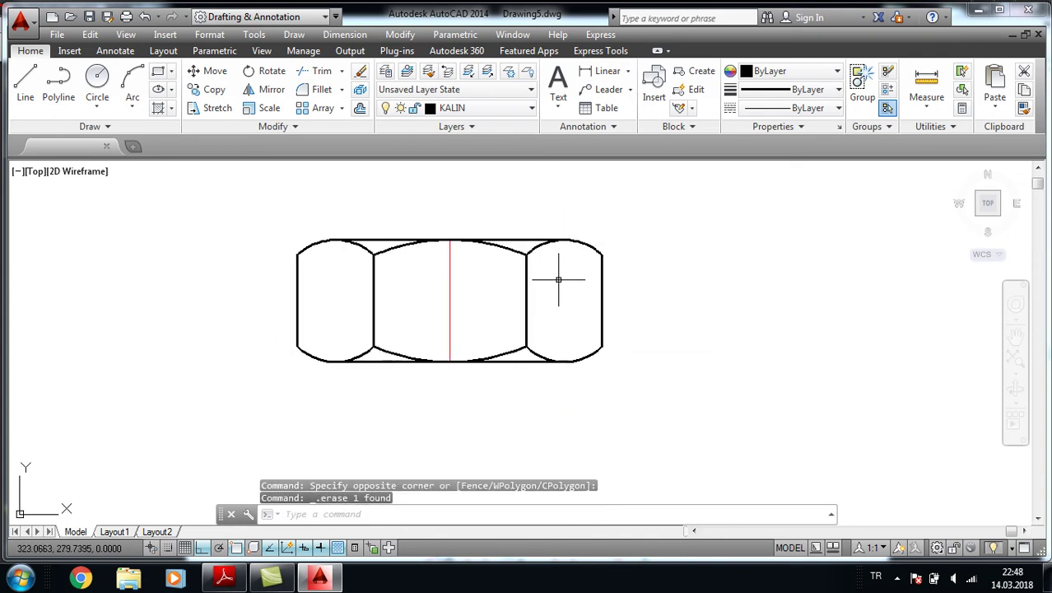
middle_click_drag(576, 319, 466, 297)
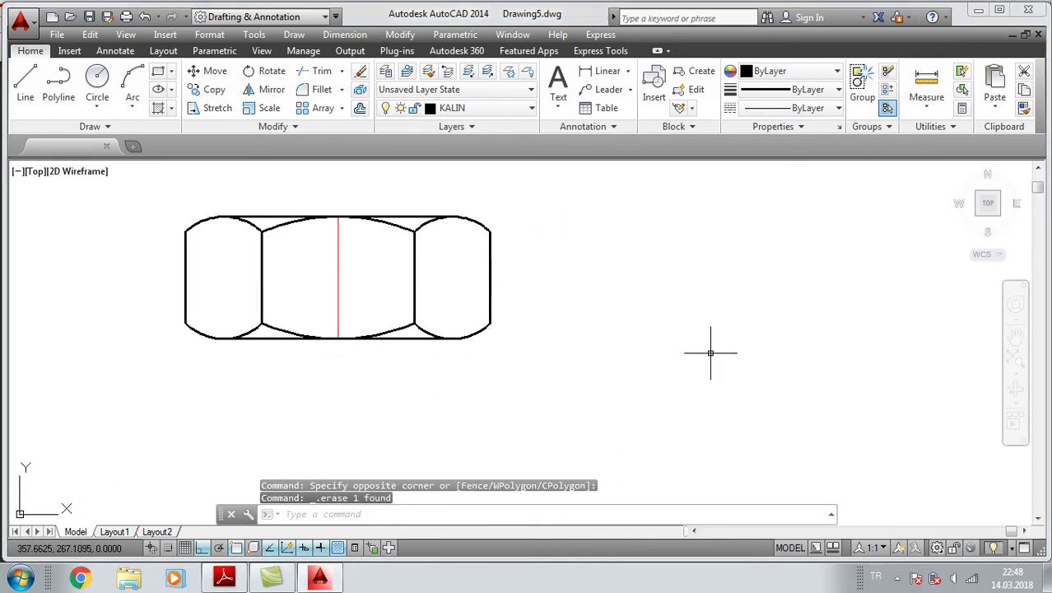
type("W")
Window-select the whole nut for Write Block and set the base point at the centre line's bottom endpoint
key("Return")
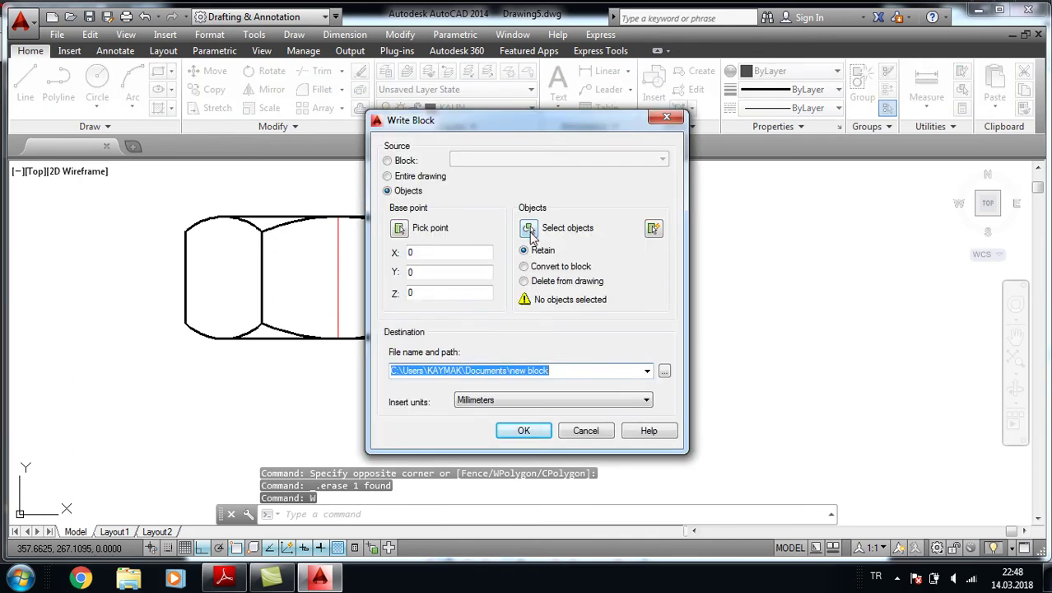
left_click(529, 228)
left_click(136, 186)
left_click(629, 421)
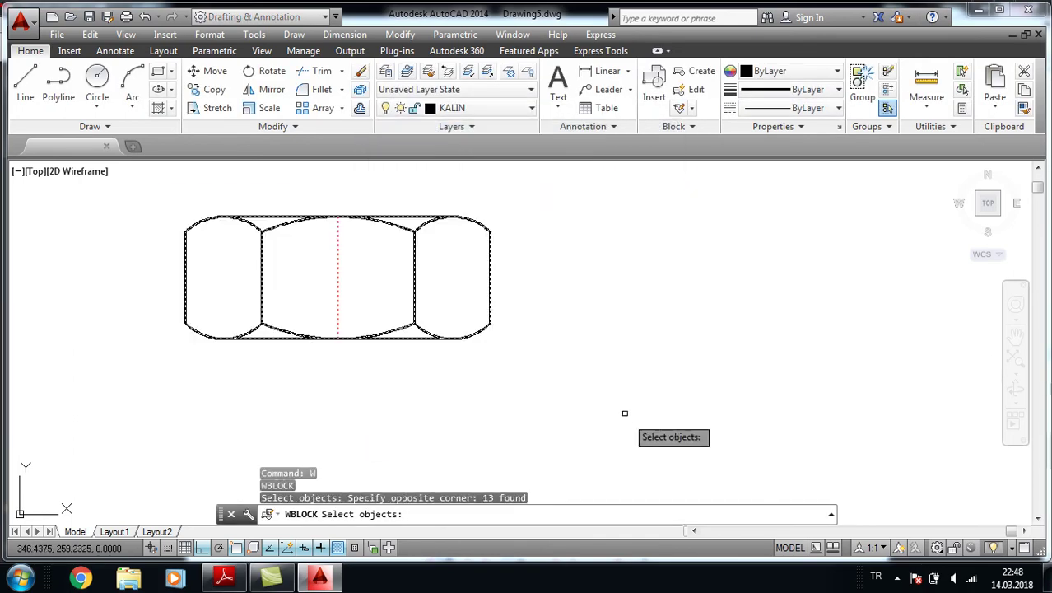
key("Return")
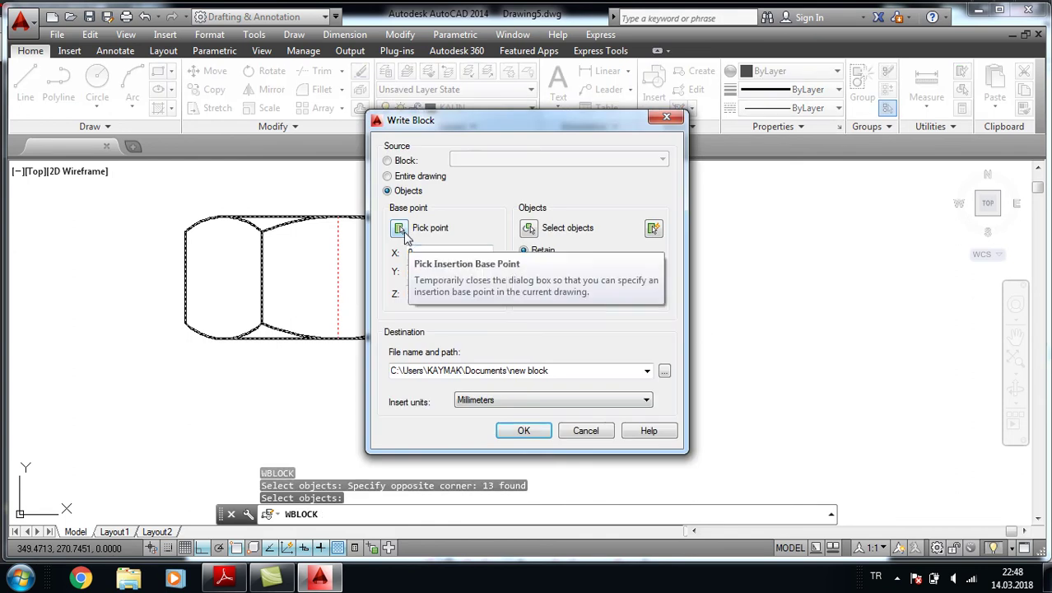
left_click(399, 229)
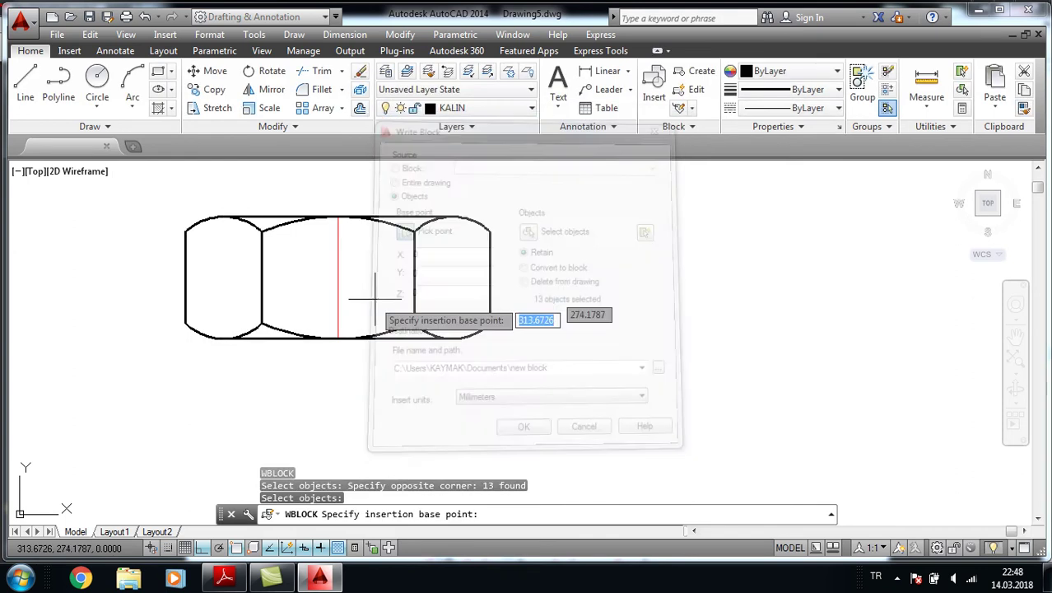
left_click(338, 338)
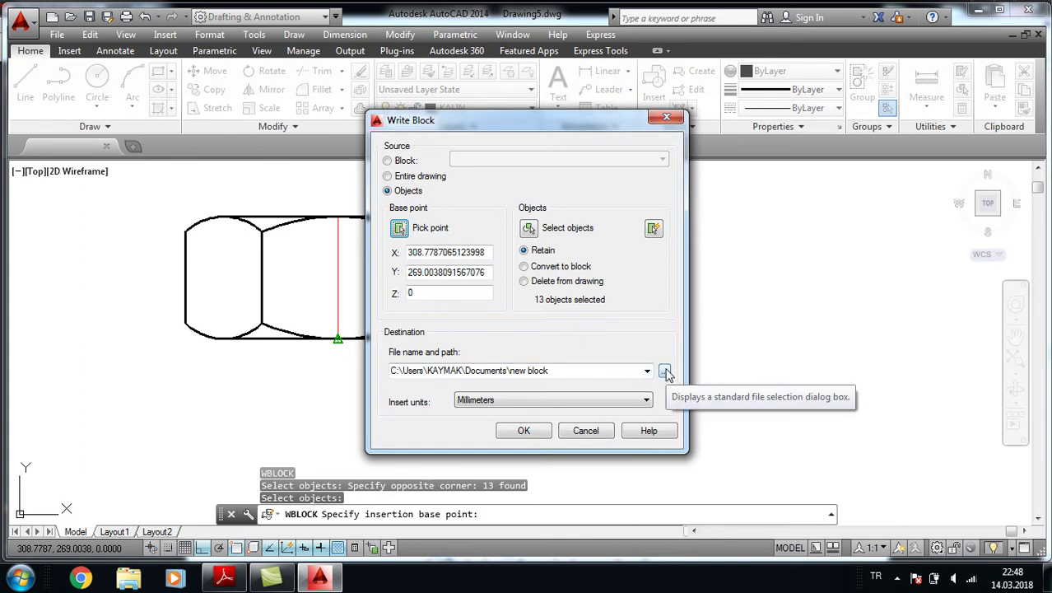
left_click(665, 371)
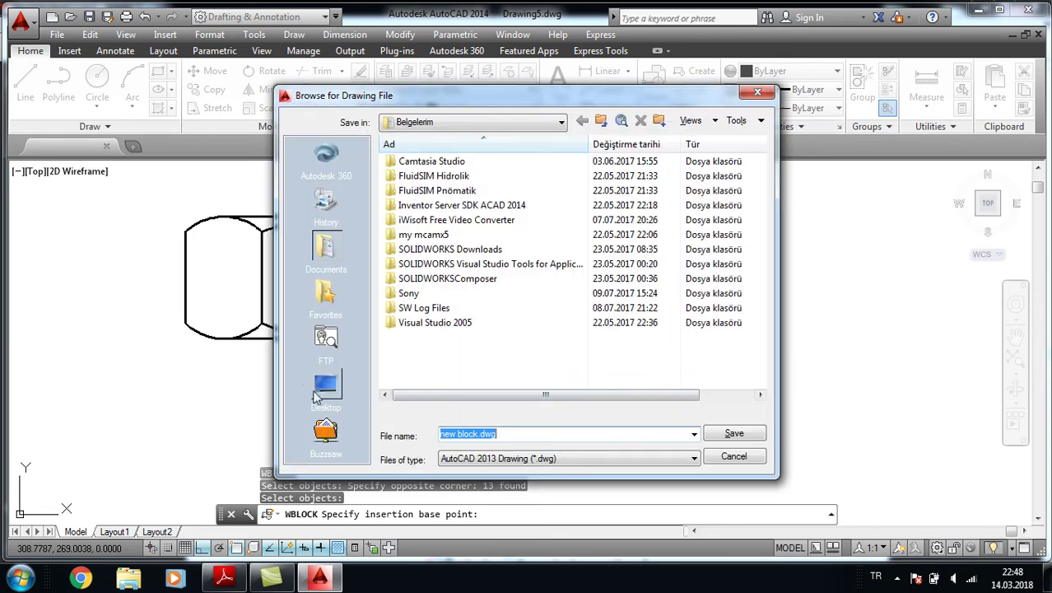
Browse to the E:\CAD CAM\AUTOCAD\block folder as the save location
left_click(321, 387)
double_click(424, 191)
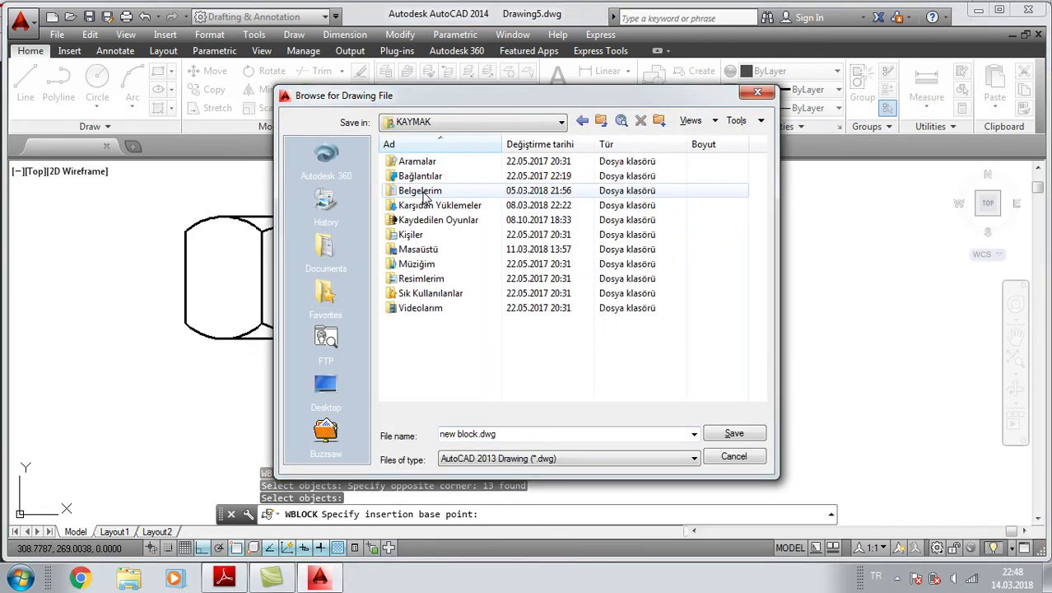
left_click(325, 385)
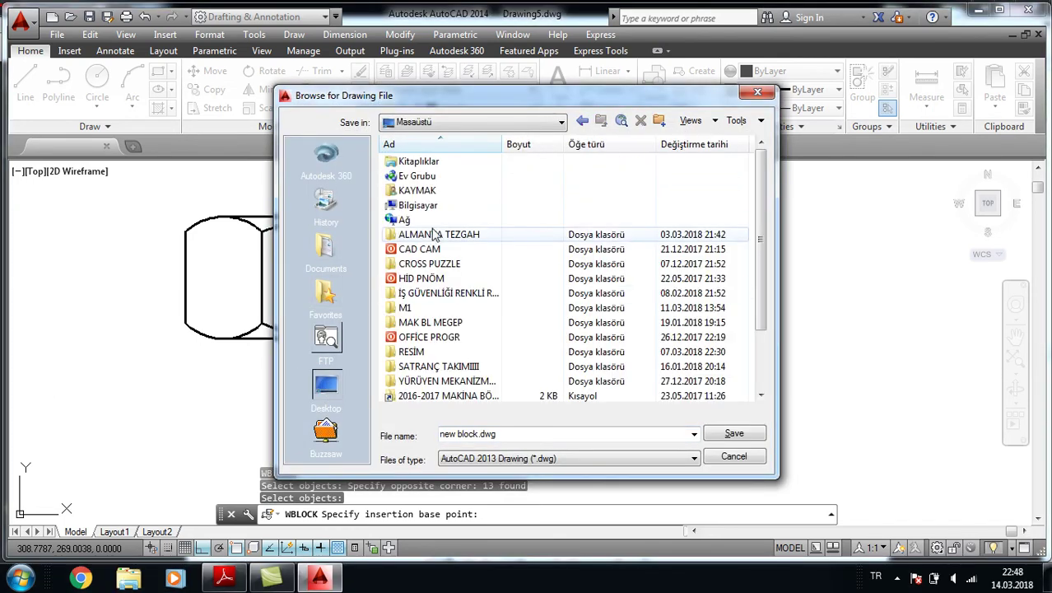
double_click(400, 206)
double_click(428, 212)
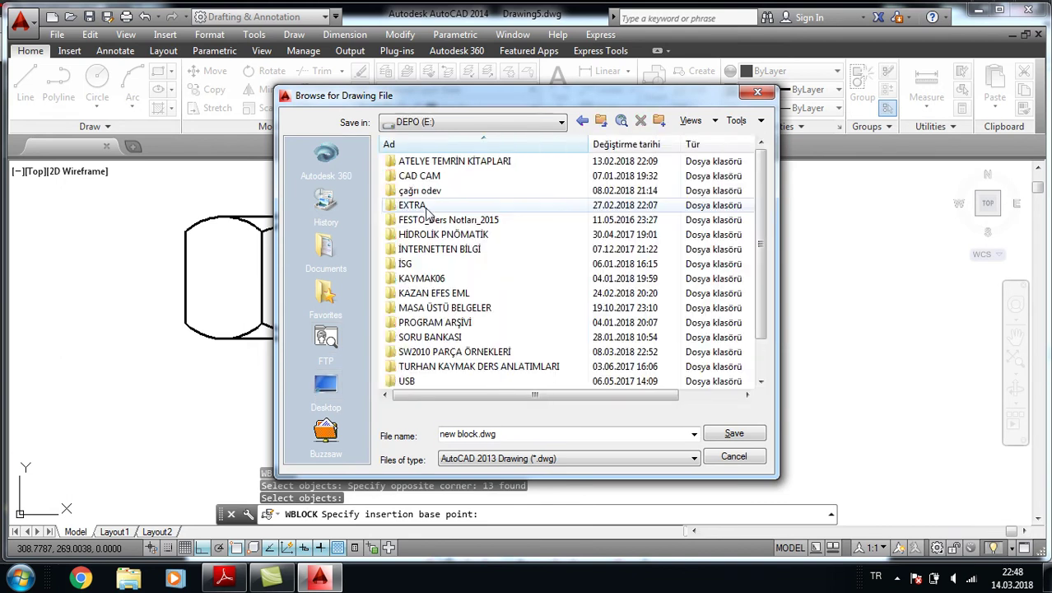
double_click(429, 176)
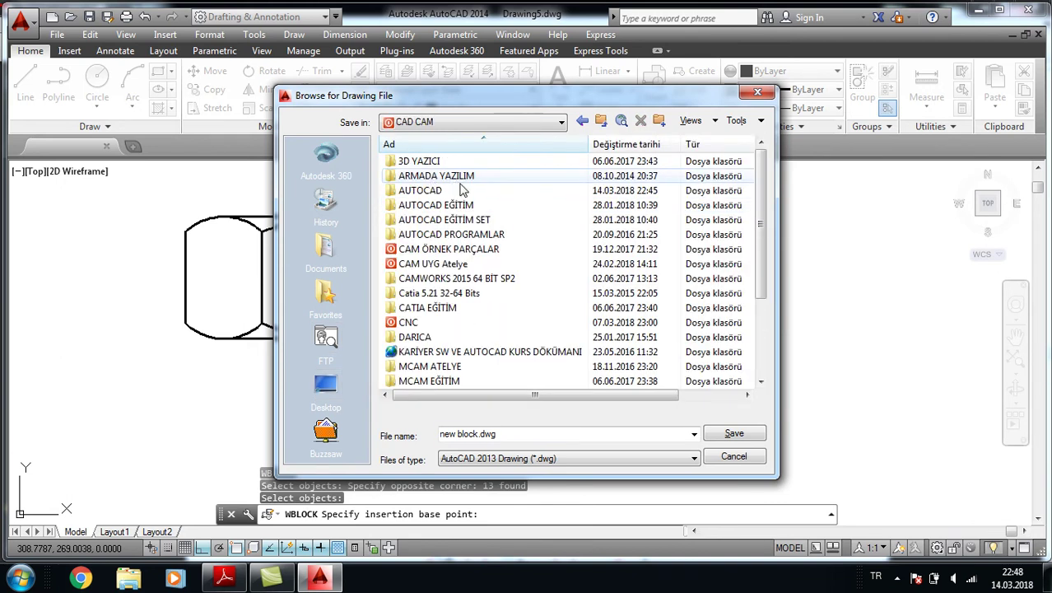
double_click(420, 191)
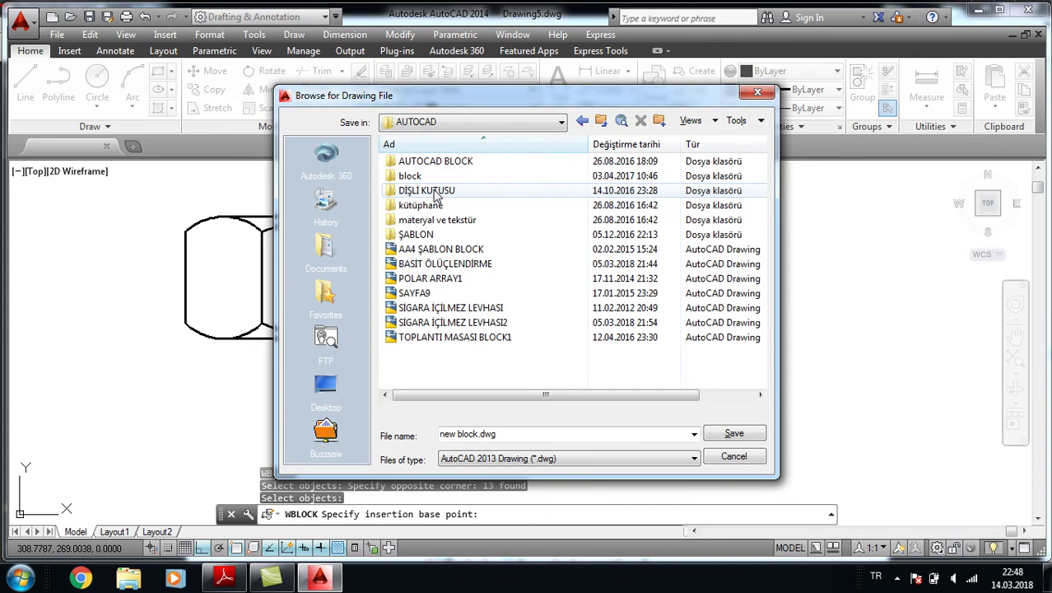
double_click(449, 163)
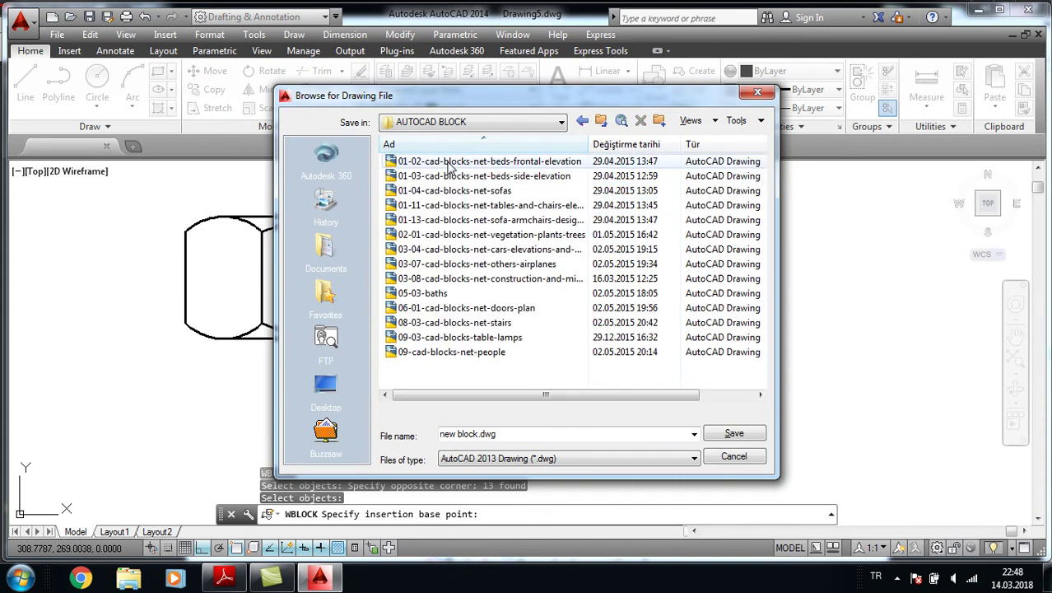
left_click(582, 121)
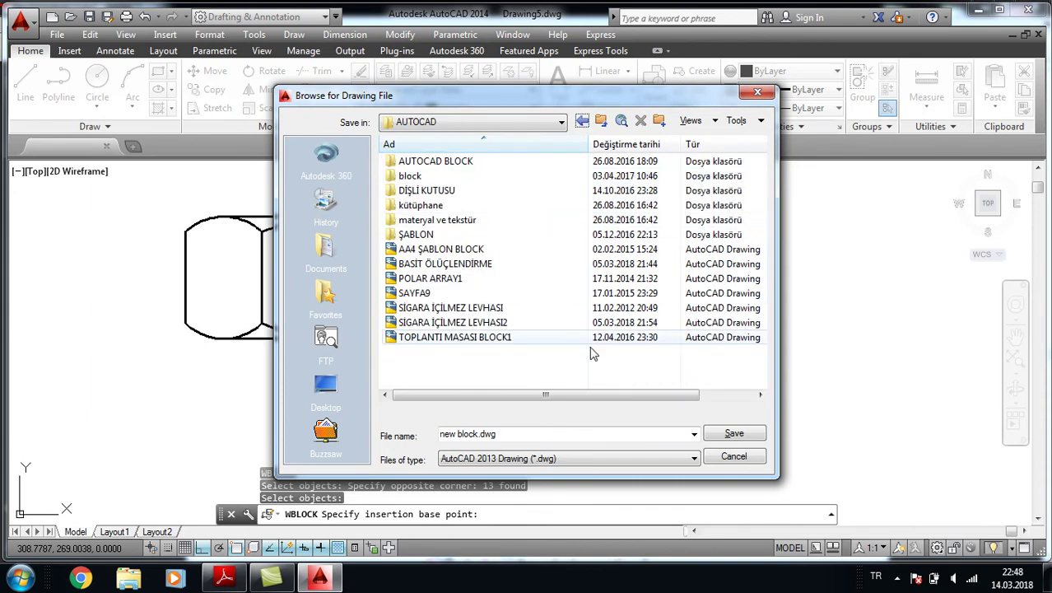
double_click(410, 176)
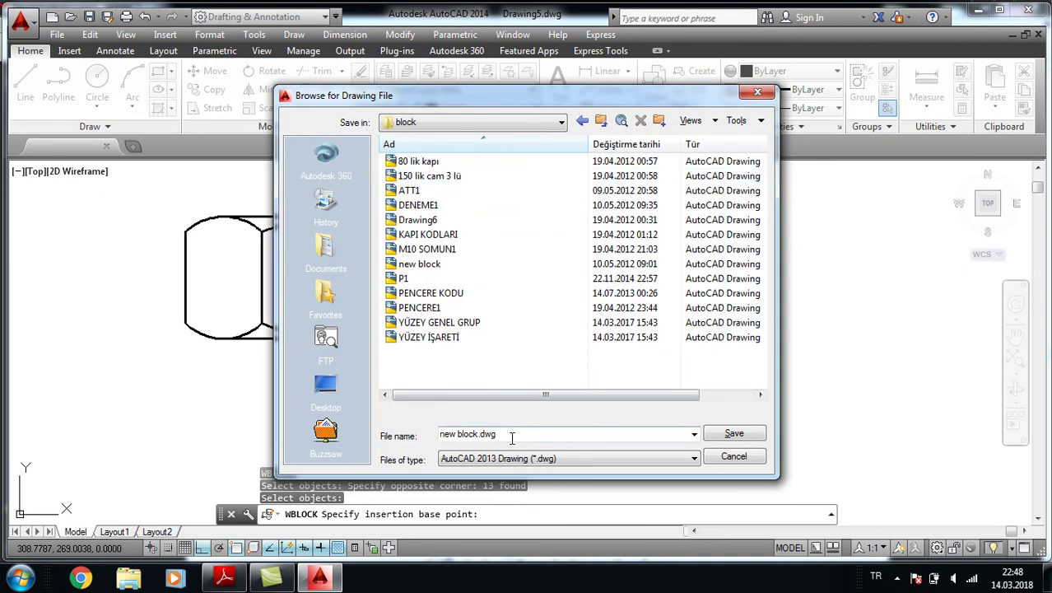
Name the file M20 SOMUN and write the block out
type("M20 SOMUN")
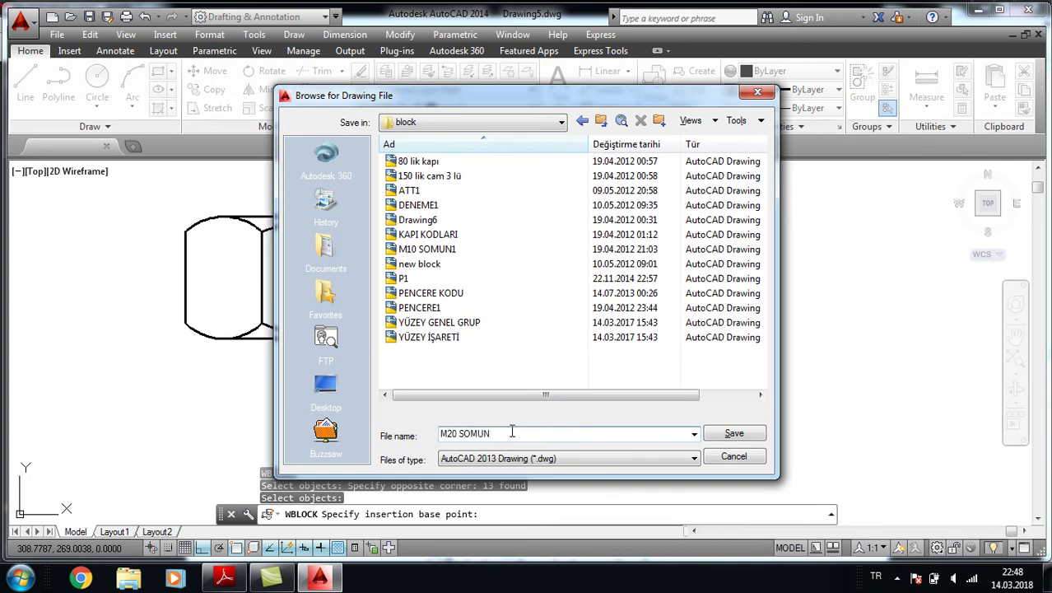
left_click(734, 436)
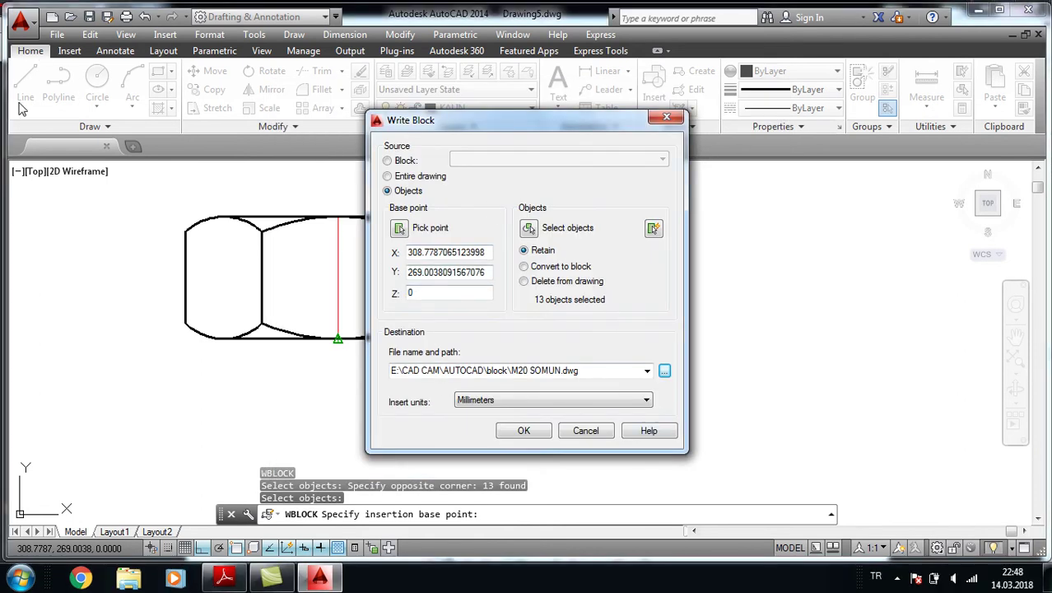
left_click(523, 432)
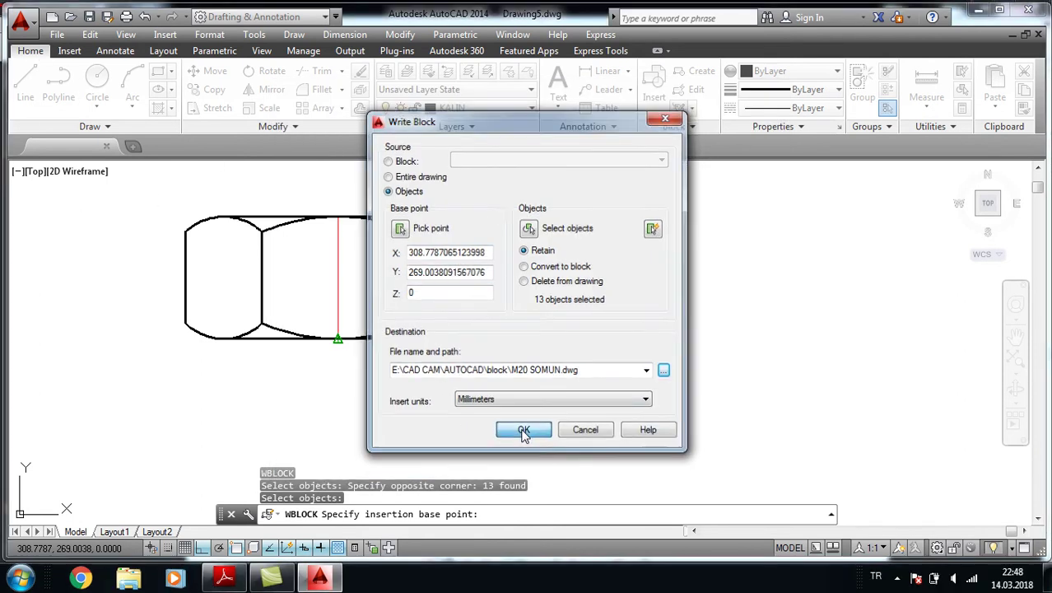
left_click(154, 185)
Delete the original nut drawing and pan to an empty area
left_click(616, 438)
key("Delete")
scroll(629, 298, "down", 2)
scroll(630, 300, "down", 2)
middle_click_drag(622, 312, 532, 296)
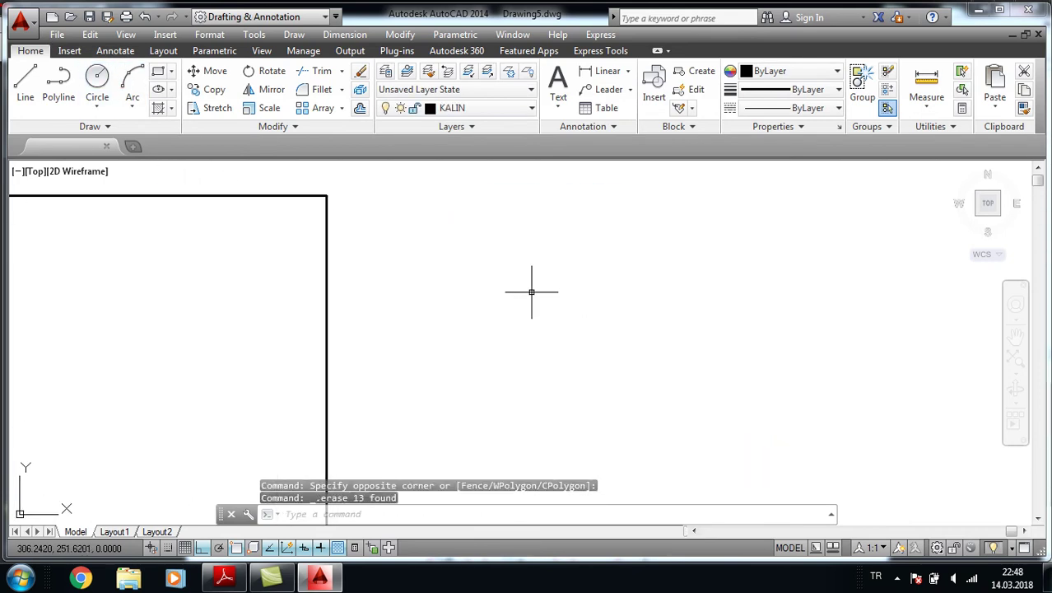
type("I")
Choose M20 SOMUN.dwg from E:\CAD CAM\AUTOCAD\block as the block to insert
key("Return")
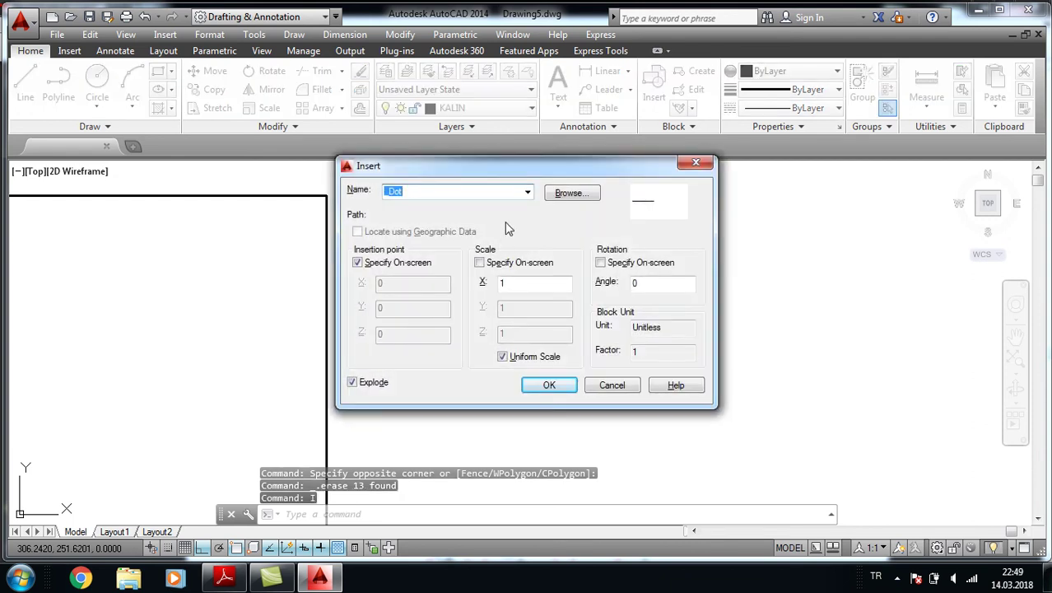
left_click(553, 195)
left_click(325, 387)
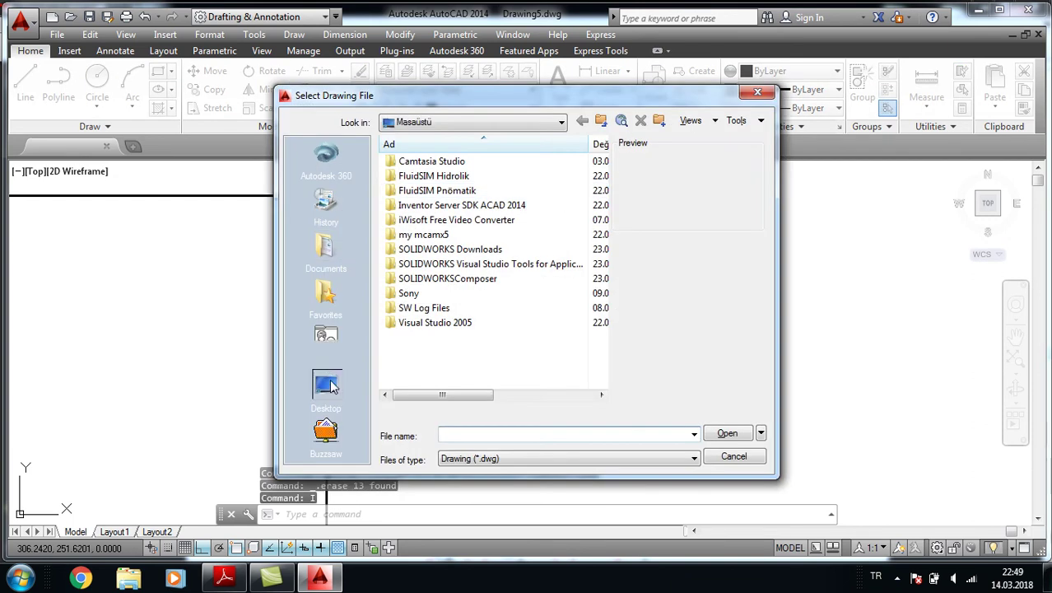
double_click(418, 205)
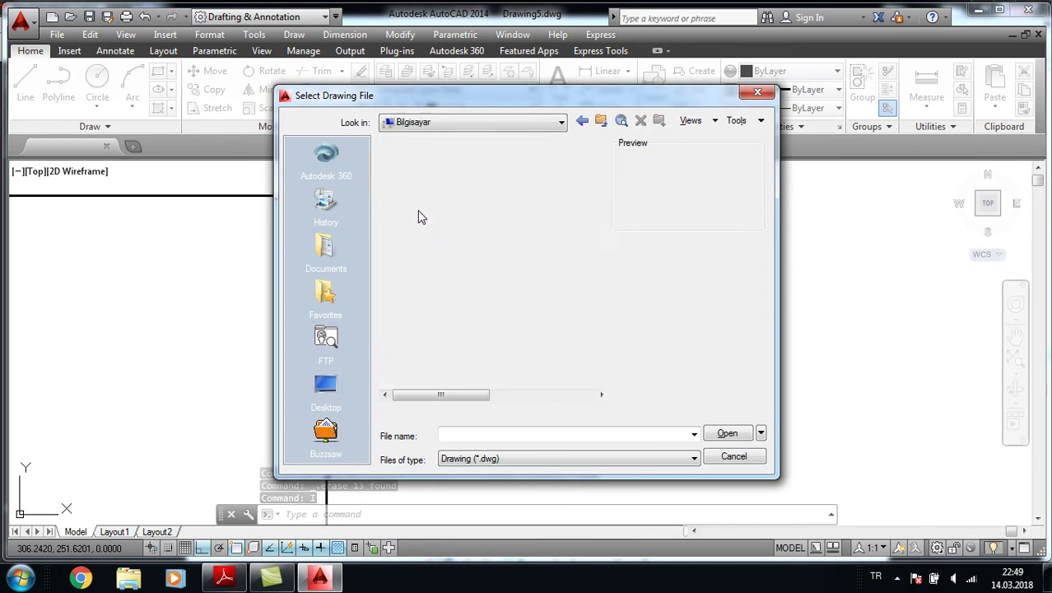
double_click(420, 209)
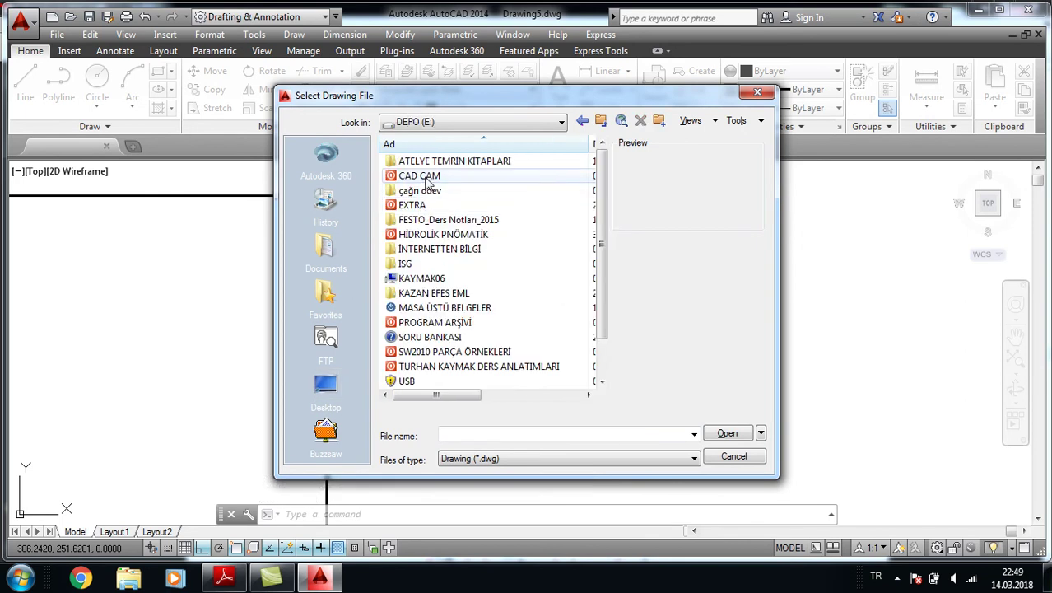
double_click(416, 177)
double_click(421, 190)
double_click(413, 177)
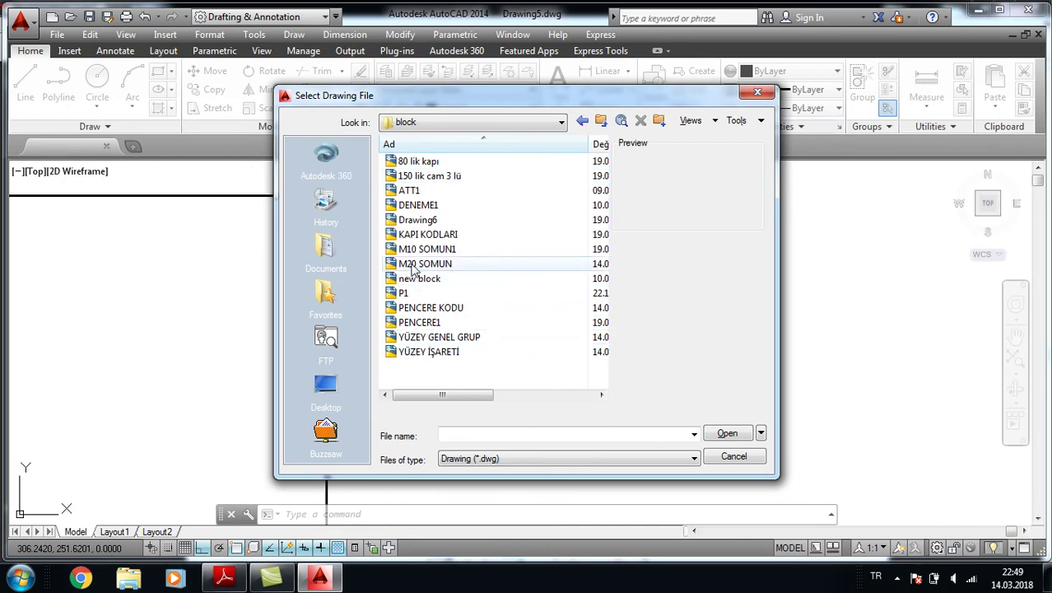
left_click(420, 267)
left_click(728, 433)
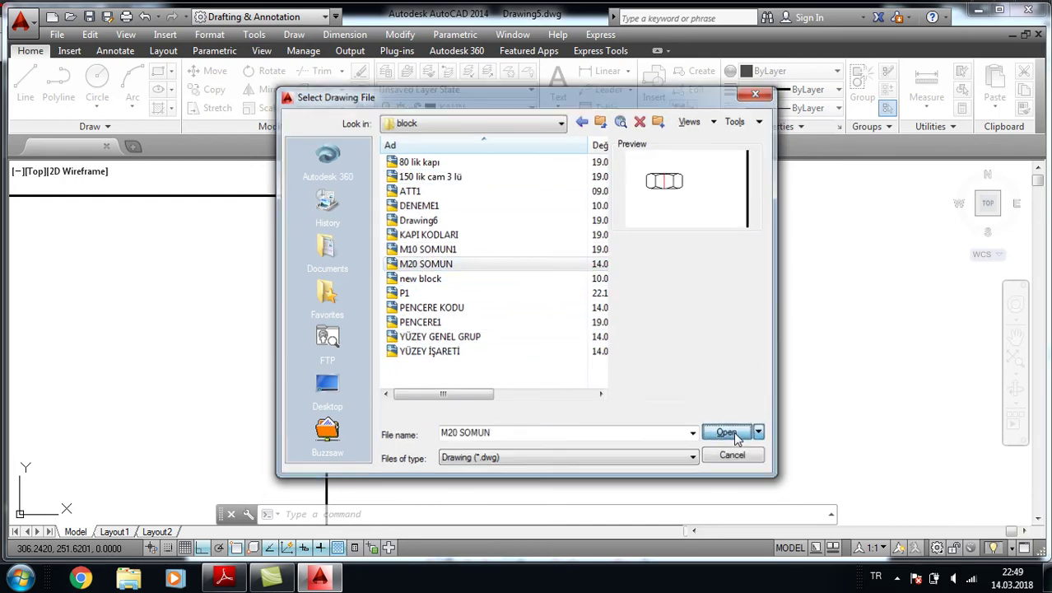
Place the M20 SOMUN block at full size and zoom in on it
left_click(550, 387)
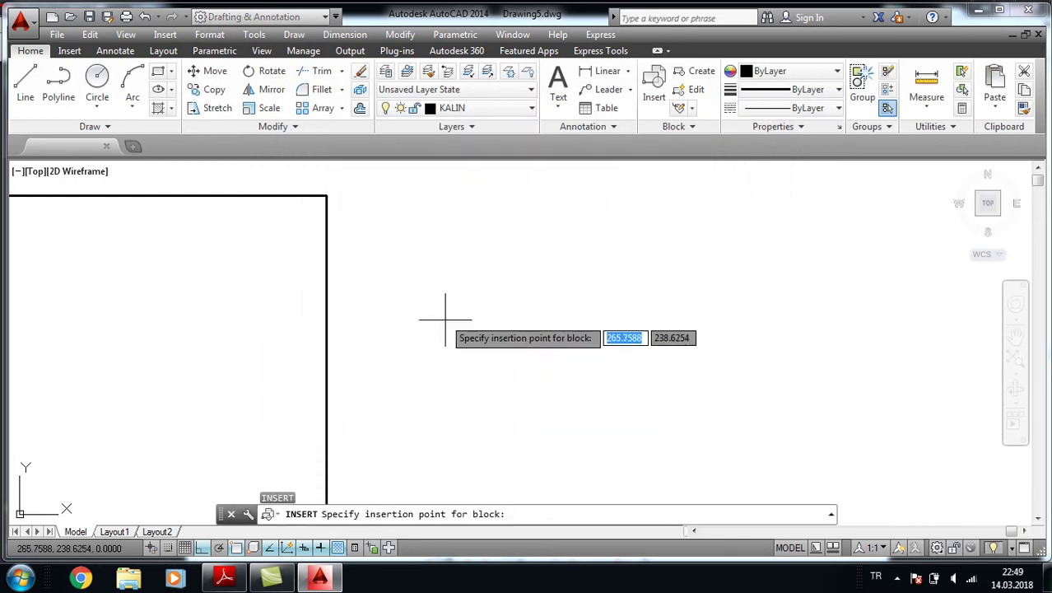
scroll(445, 237, "up", 1)
scroll(444, 237, "up", 2)
scroll(525, 264, "up", 1)
middle_click_drag(525, 263, 459, 269)
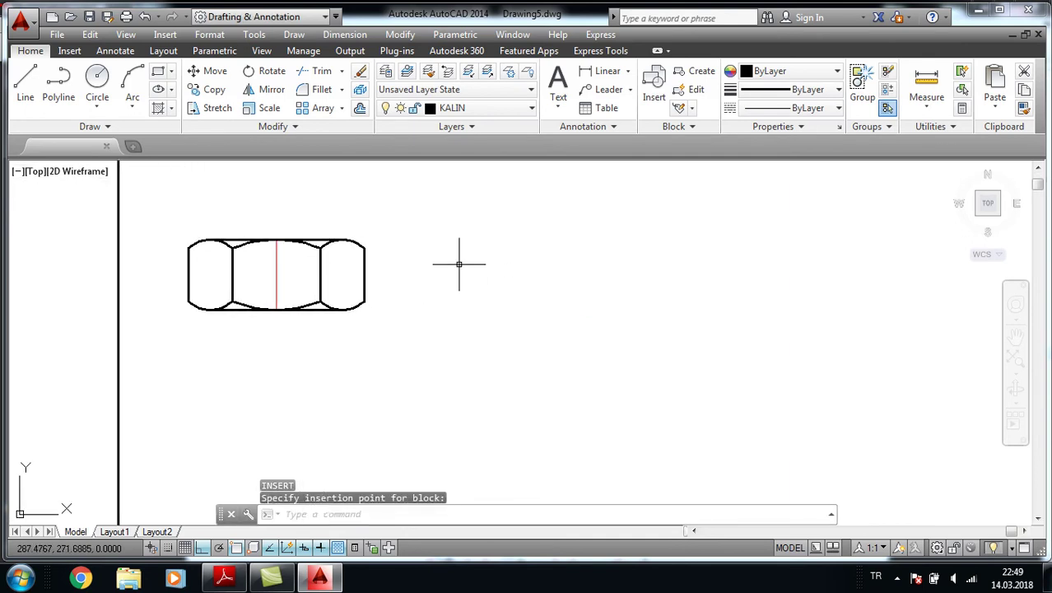
Insert M20 SOMUN again, unexploded at 0.8 uniform scale, right of the first nut
key("Escape")
key("Return")
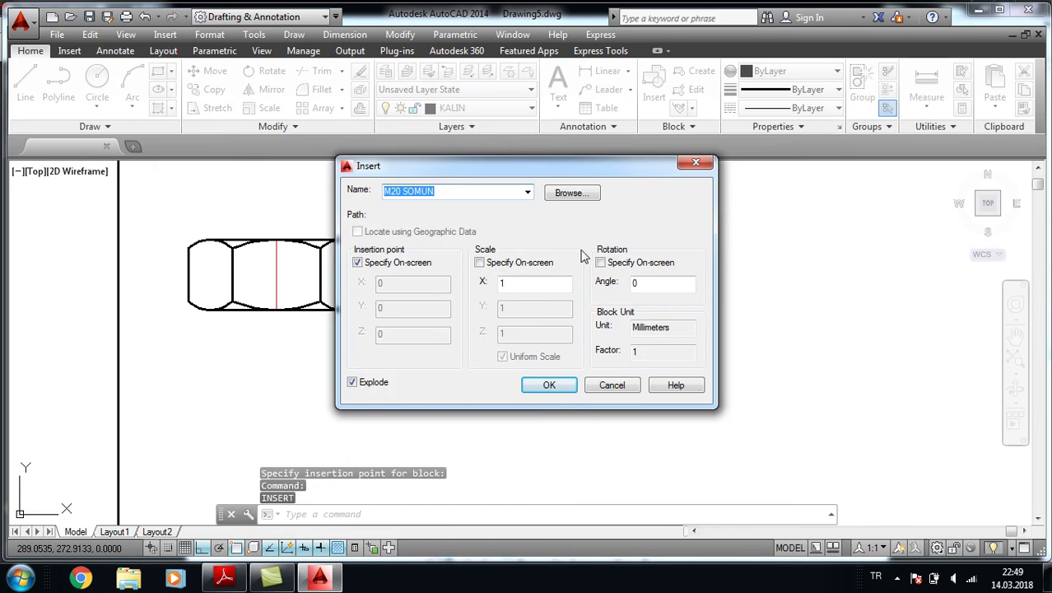
left_click(369, 384)
double_click(518, 283)
type("0.8")
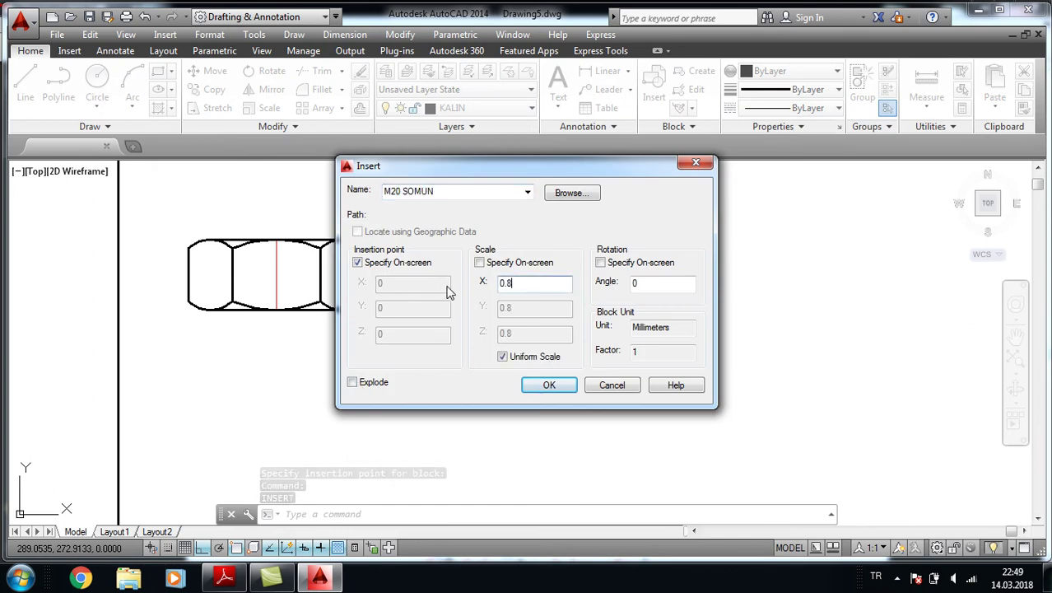
left_click(543, 386)
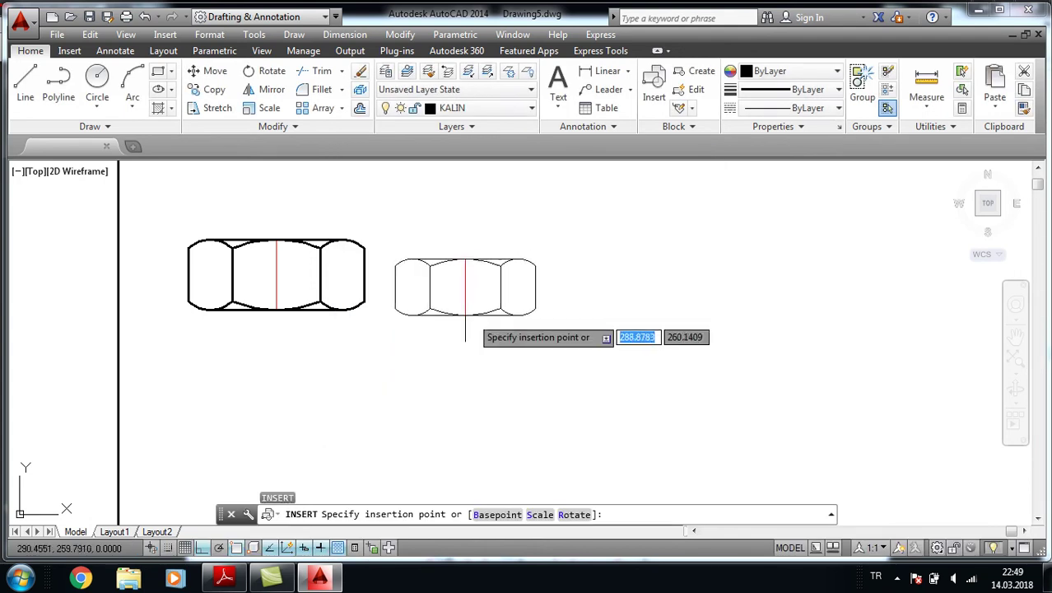
left_click(486, 266)
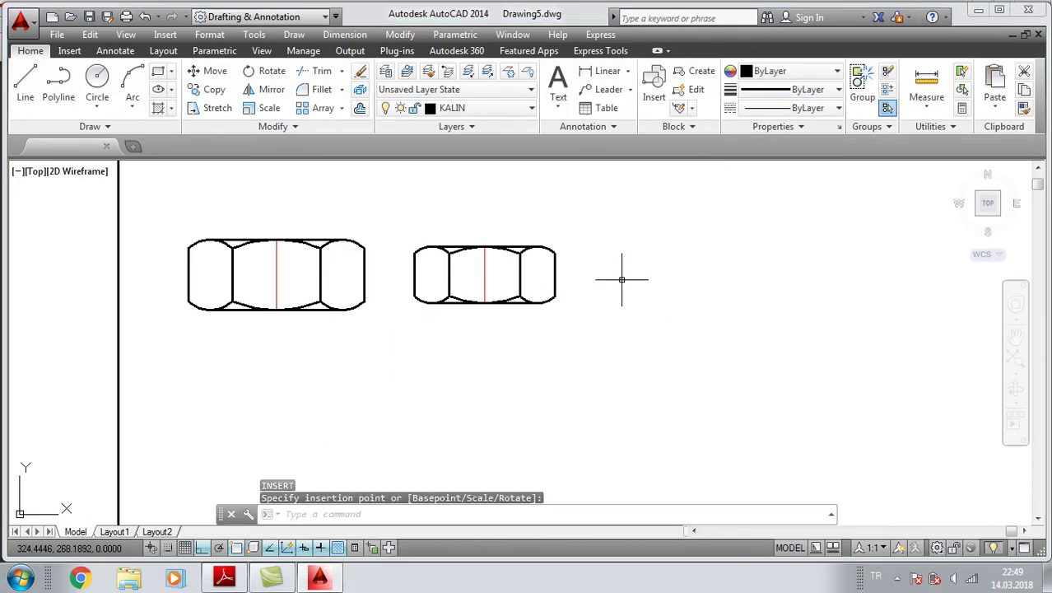
scroll(620, 277, "up", 2)
scroll(635, 288, "up", 1)
middle_click_drag(634, 289, 643, 292)
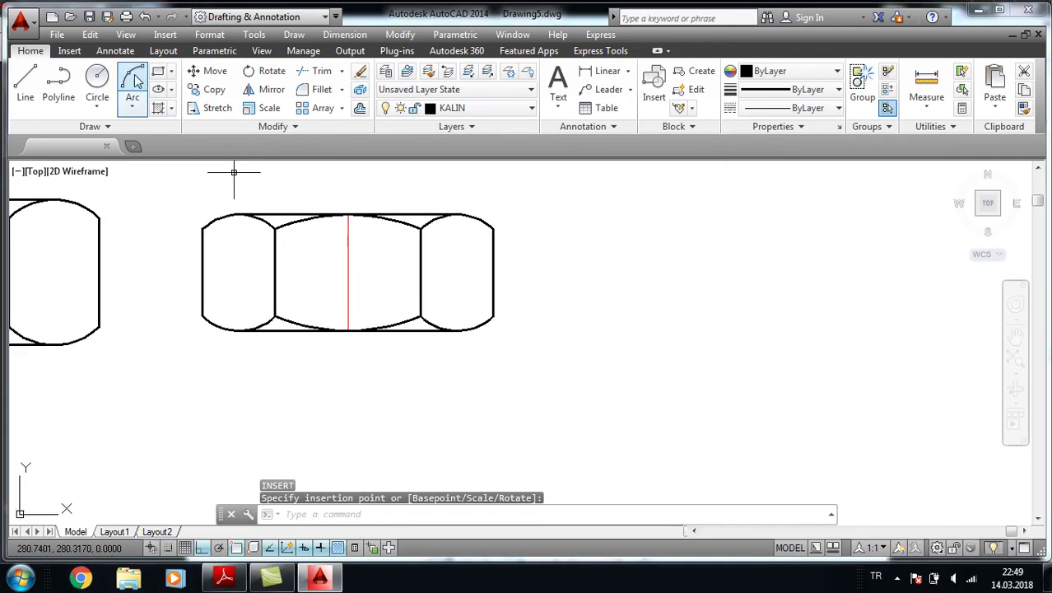
left_click(116, 50)
left_click(276, 87)
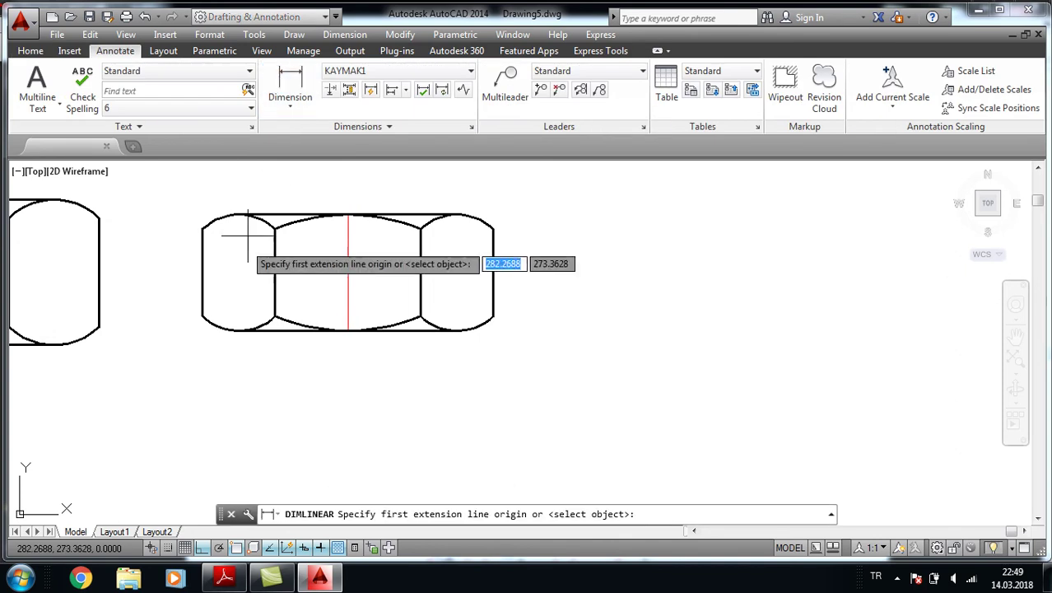
Add a 32 linear dimension across the nut's bottom edge
left_click(205, 314)
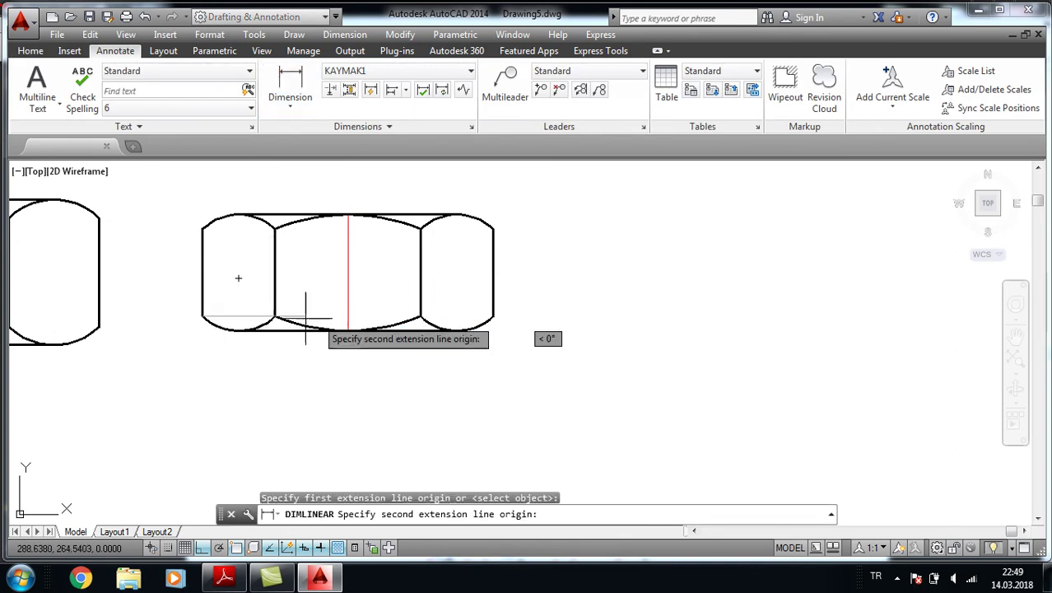
left_click(493, 316)
left_click(435, 405)
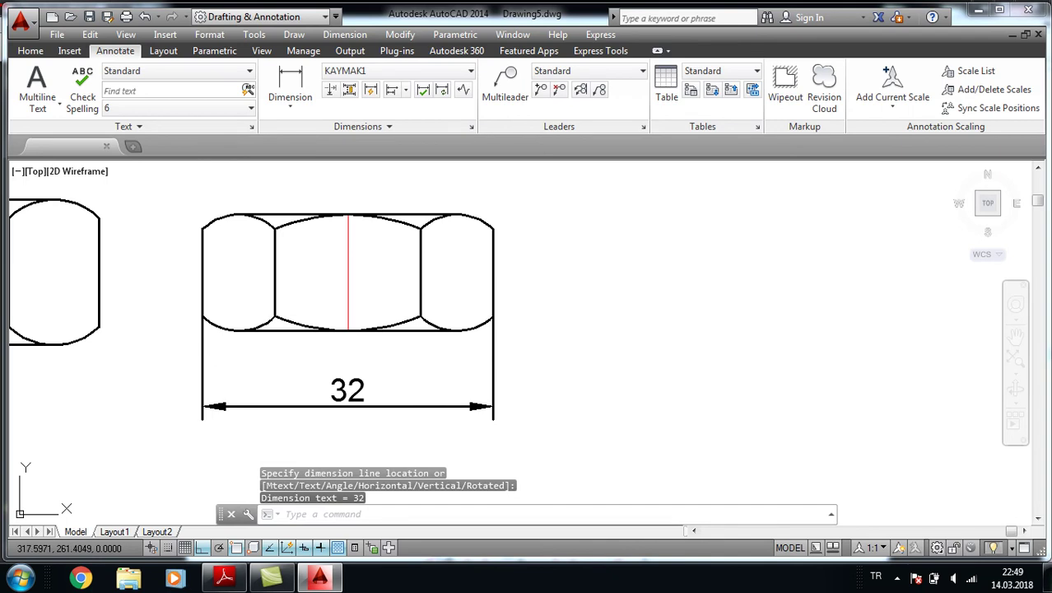
right_click(567, 348)
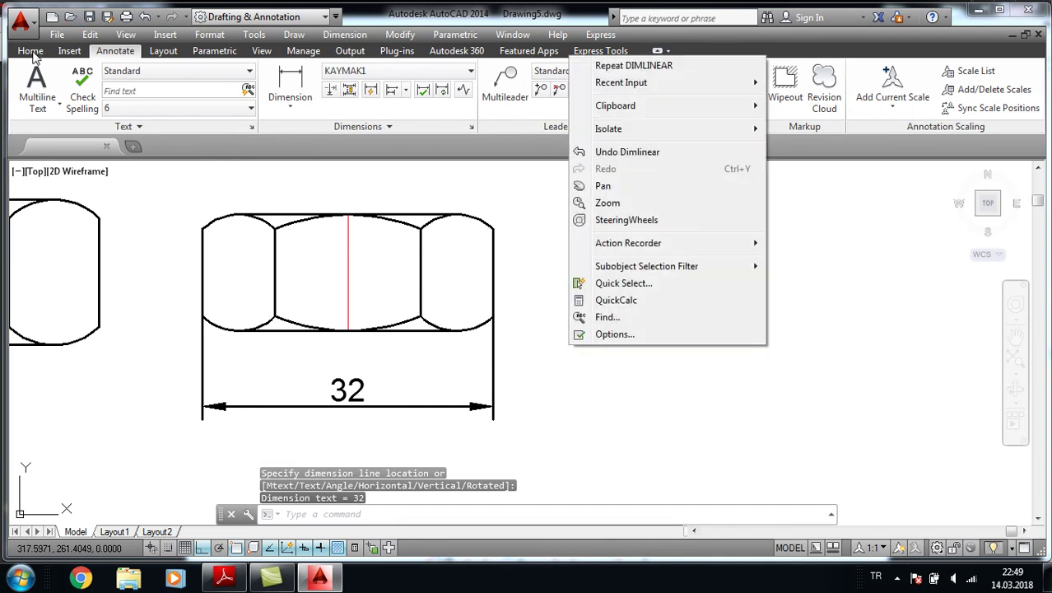
Insert the M20 SOMUN nut at scale 2, rotated 45°
left_click(30, 50)
key("Return")
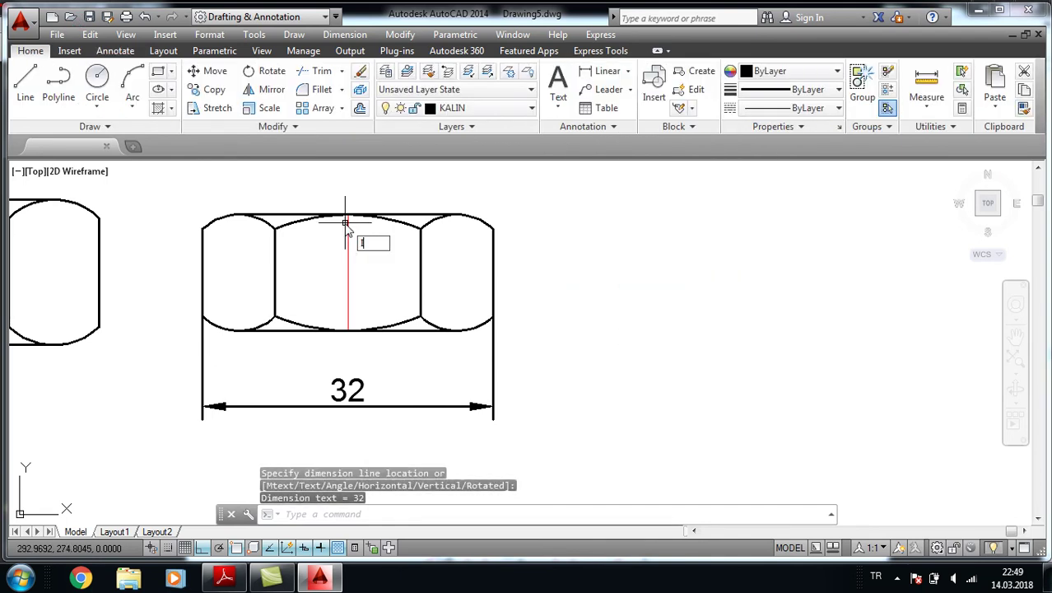
left_click(645, 284)
double_click(533, 285)
type("2")
left_click(549, 388)
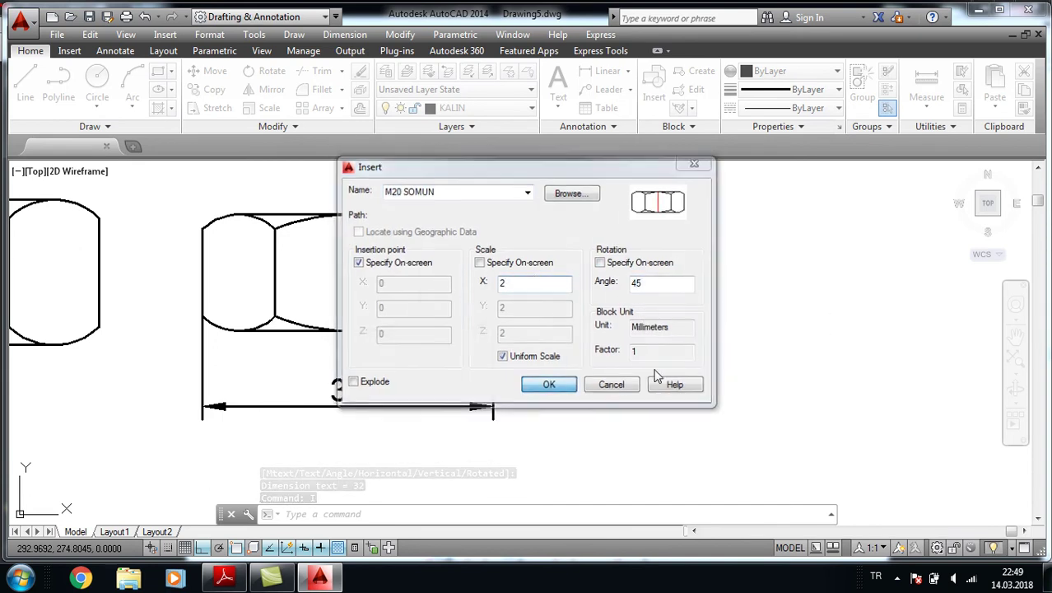
scroll(691, 354, "down", 2)
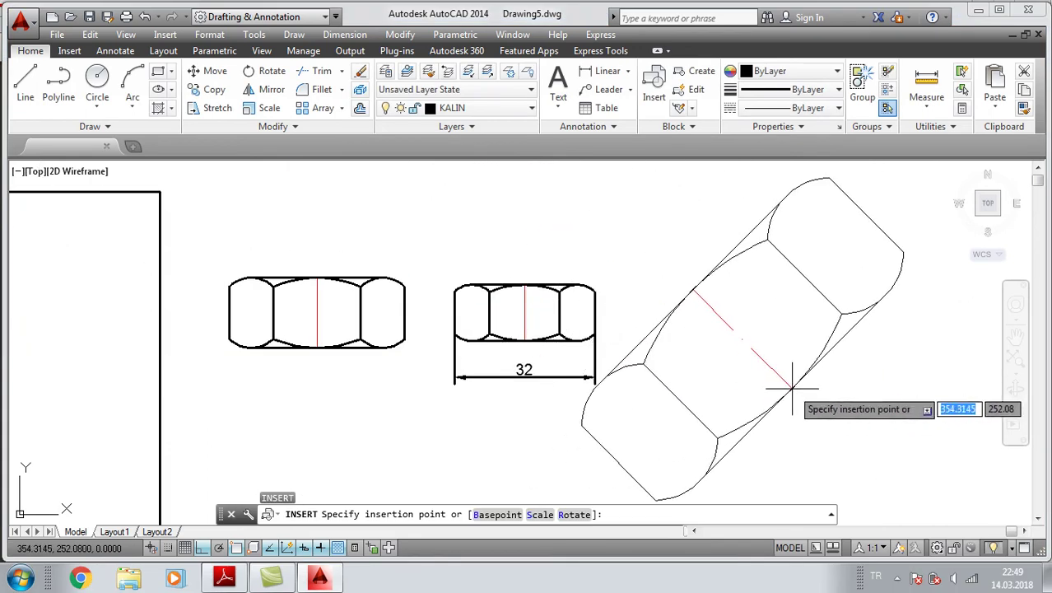
left_click(795, 392)
Erase all nuts, the 32 dimension and the leftover line with crossing windows
left_click(807, 424)
left_click(282, 276)
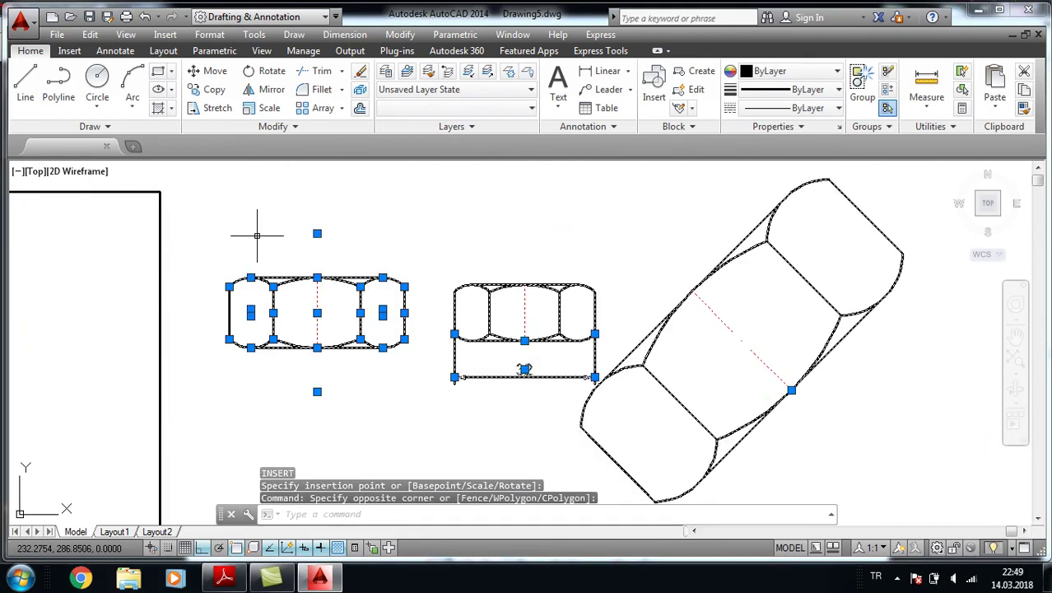
key("Delete")
left_click(239, 354)
left_click(212, 279)
key("Delete")
Close Drawing5 without saving and open POLAR ARRAY1.dwg from E:\CAD CAM\AUTOCAD
left_click(1038, 35)
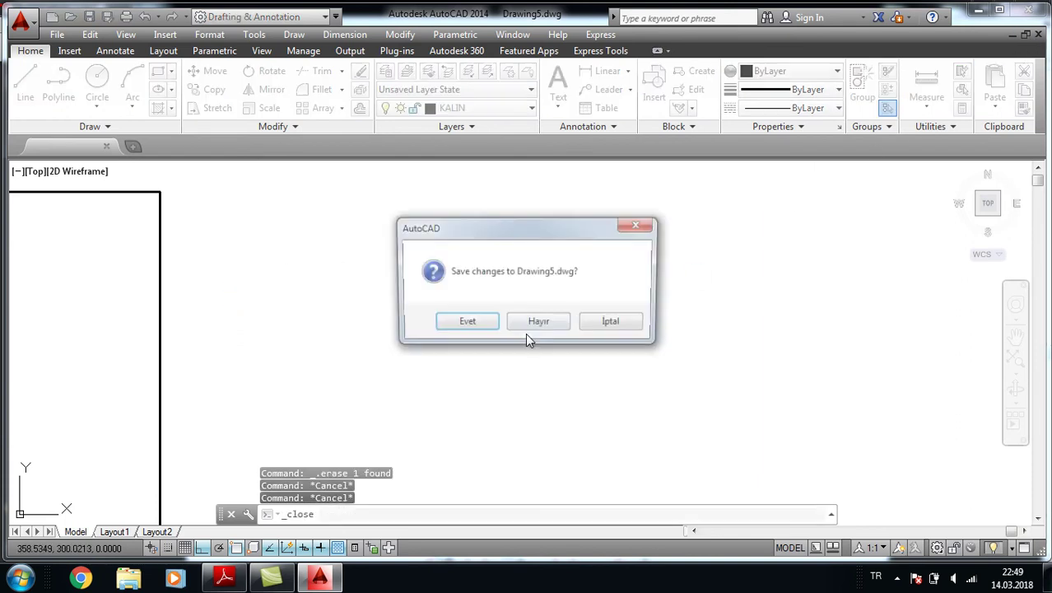
left_click(544, 321)
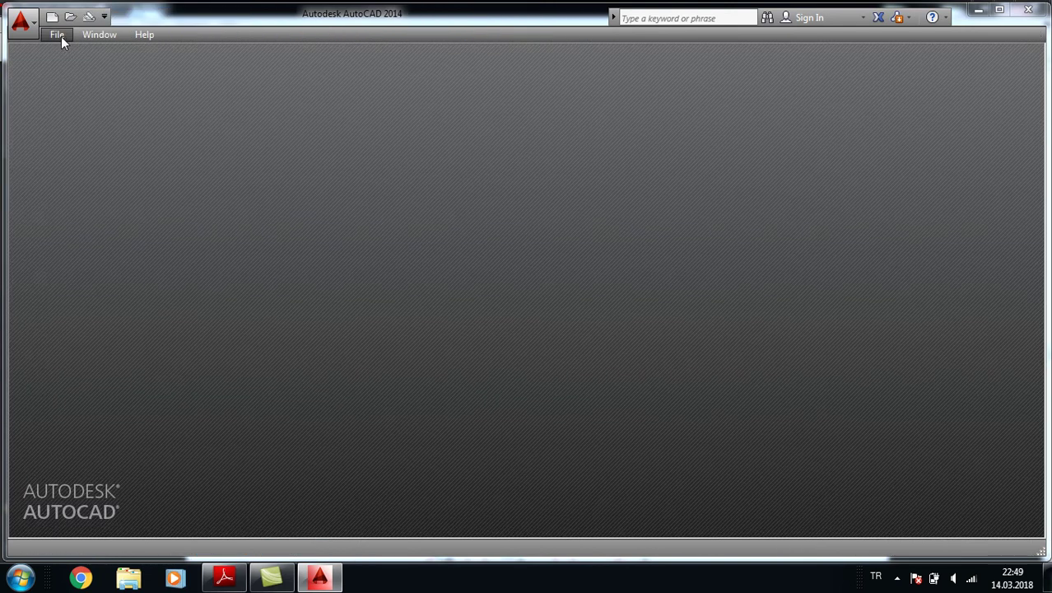
left_click(58, 35)
left_click(71, 18)
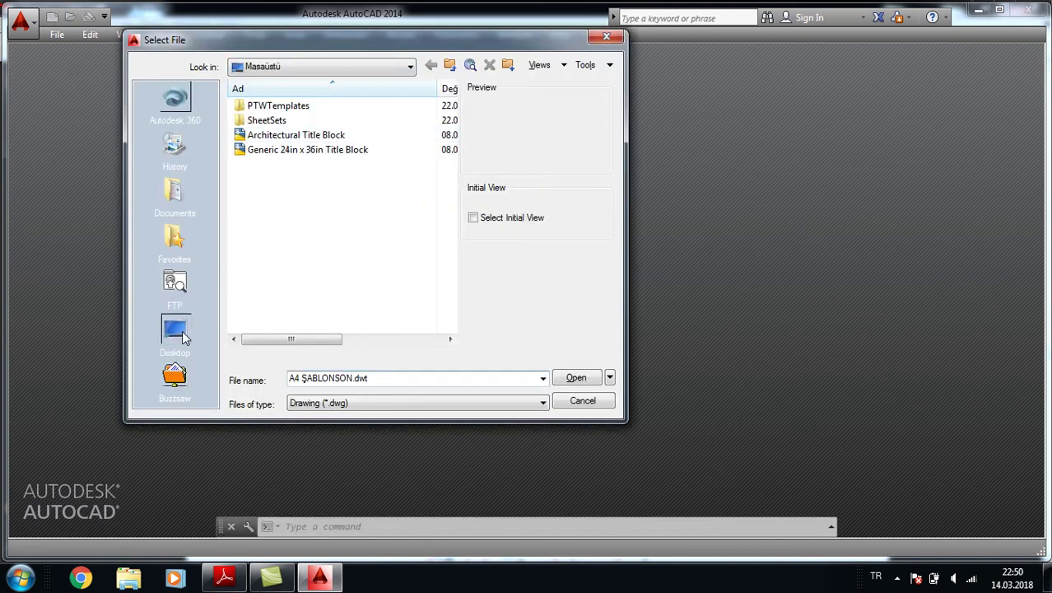
left_click(184, 336)
double_click(265, 153)
double_click(265, 153)
double_click(265, 117)
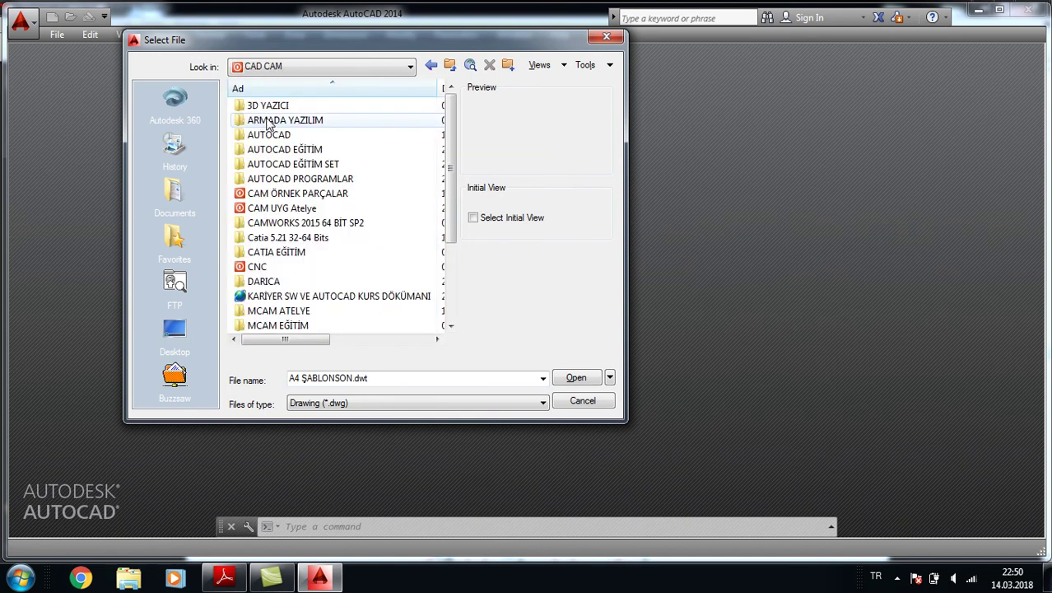
double_click(275, 136)
left_click(282, 224)
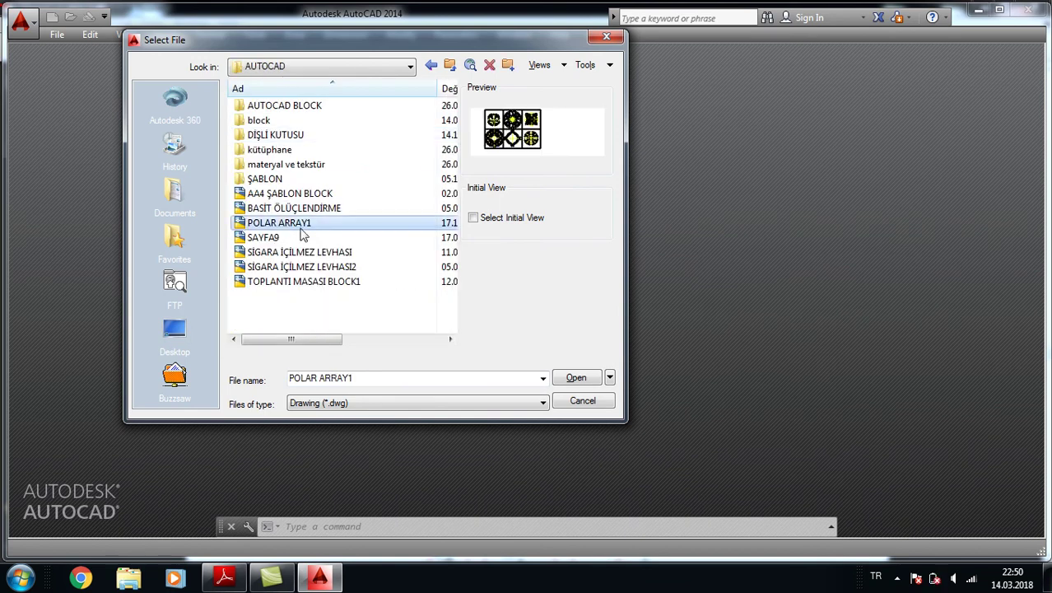
left_click(573, 377)
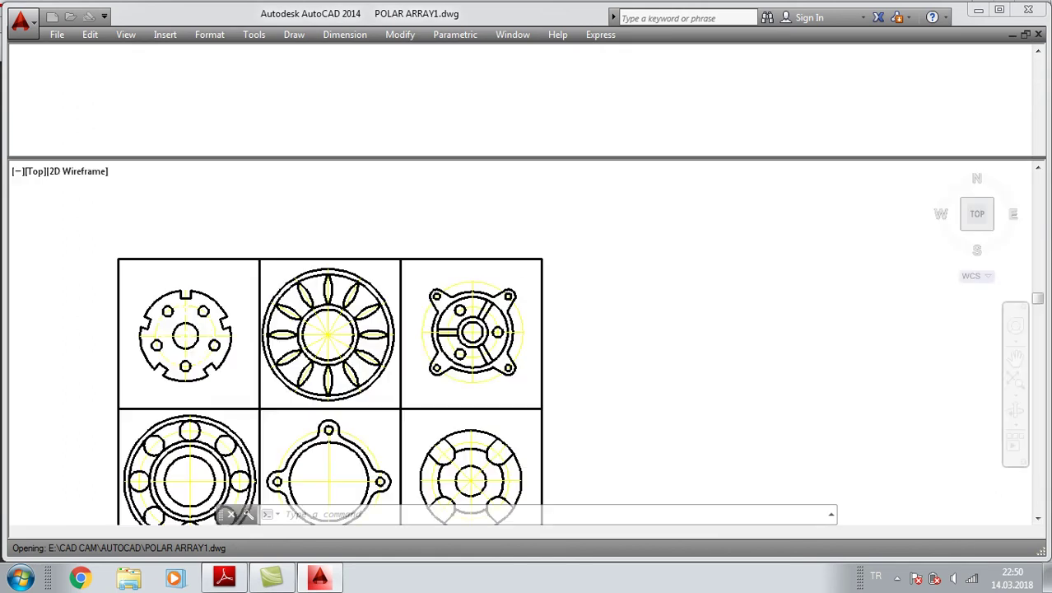
middle_click_drag(513, 228, 383, 218)
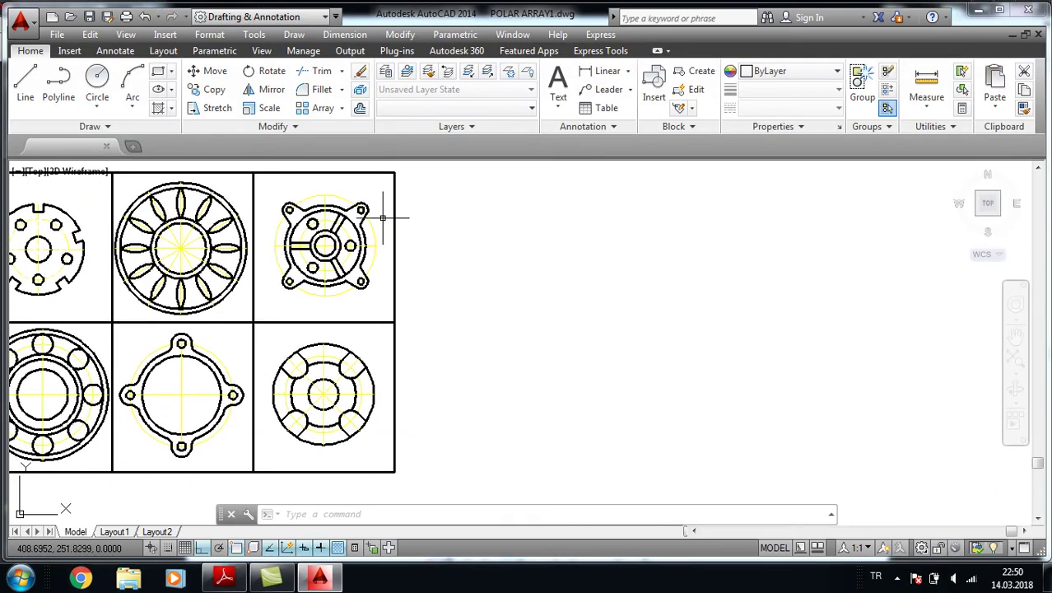
type("i")
key("Return")
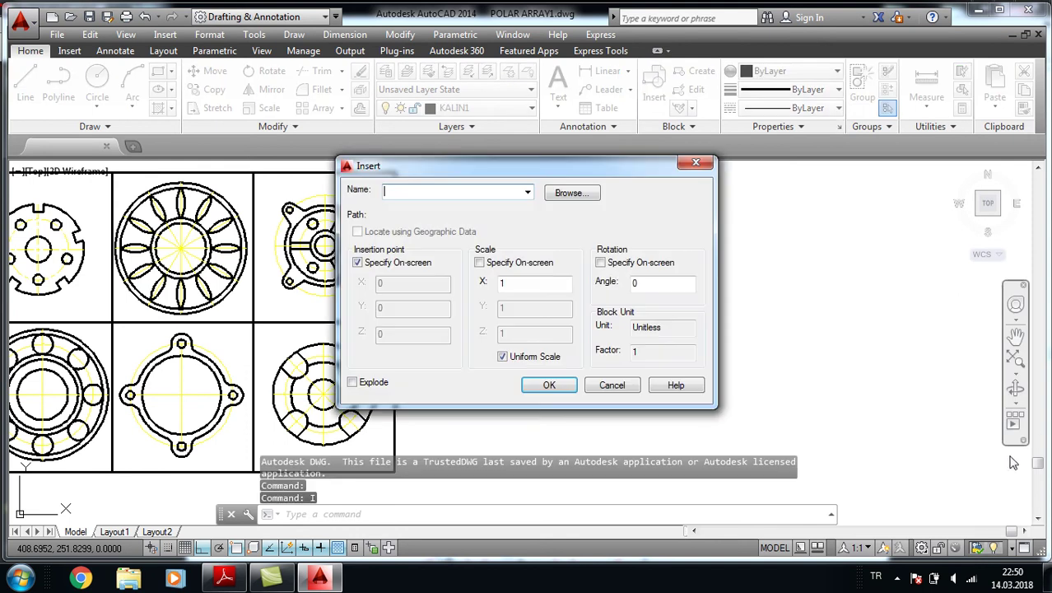
left_click(571, 194)
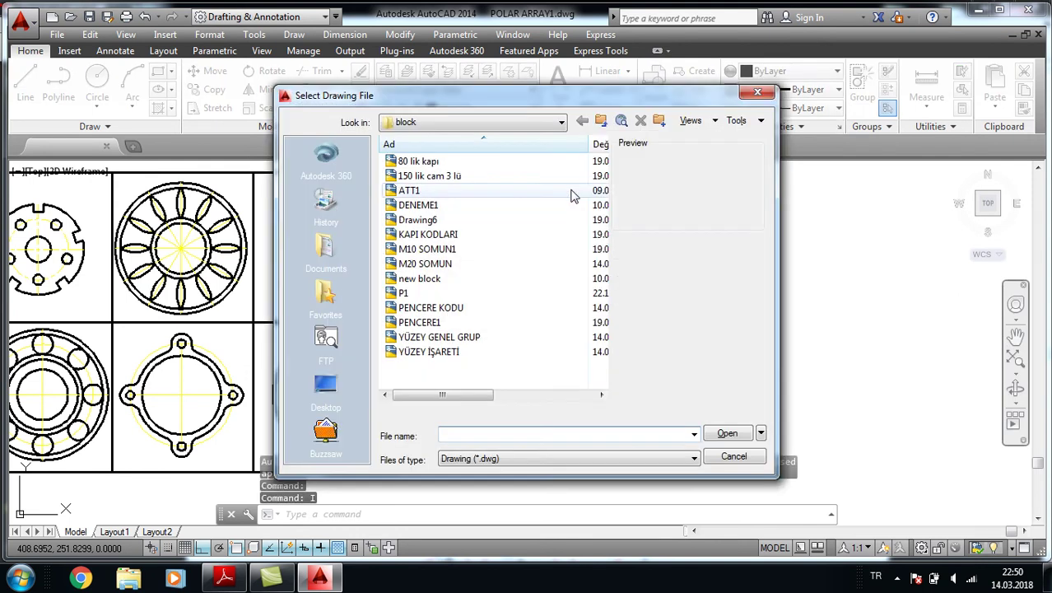
left_click(425, 263)
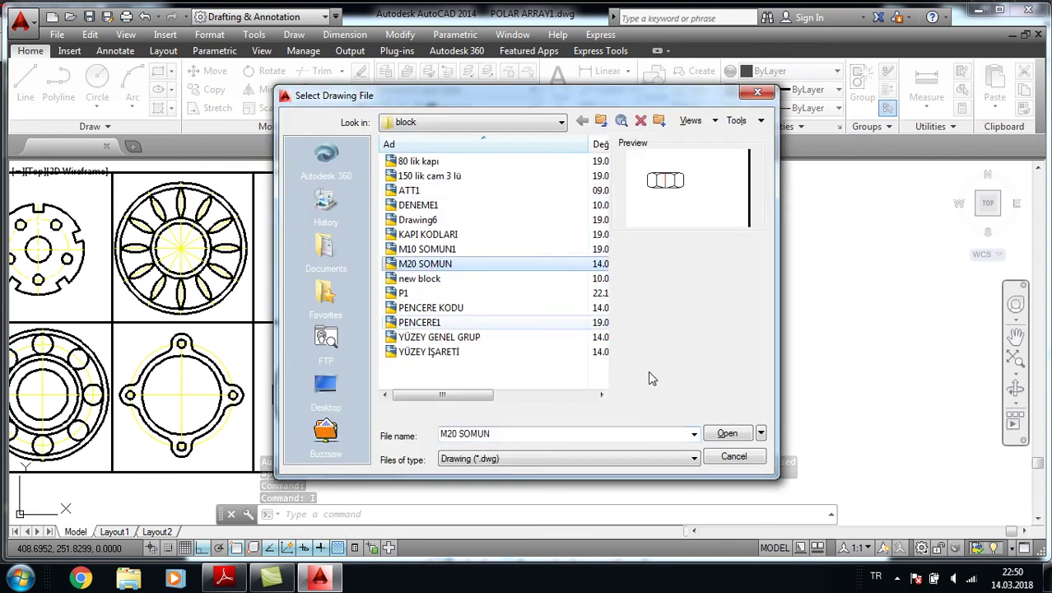
left_click(725, 433)
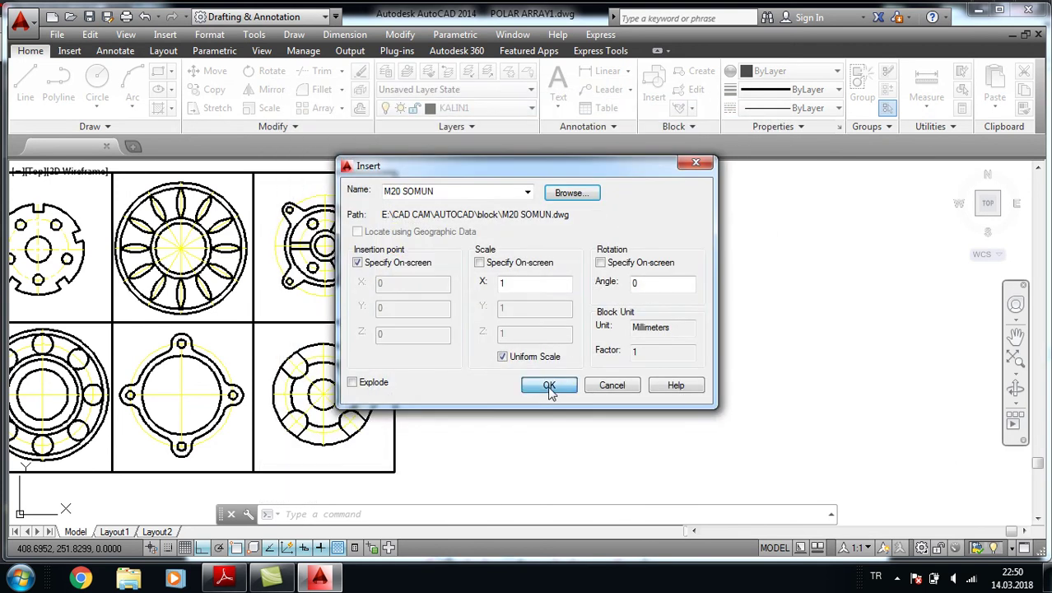
left_click(548, 385)
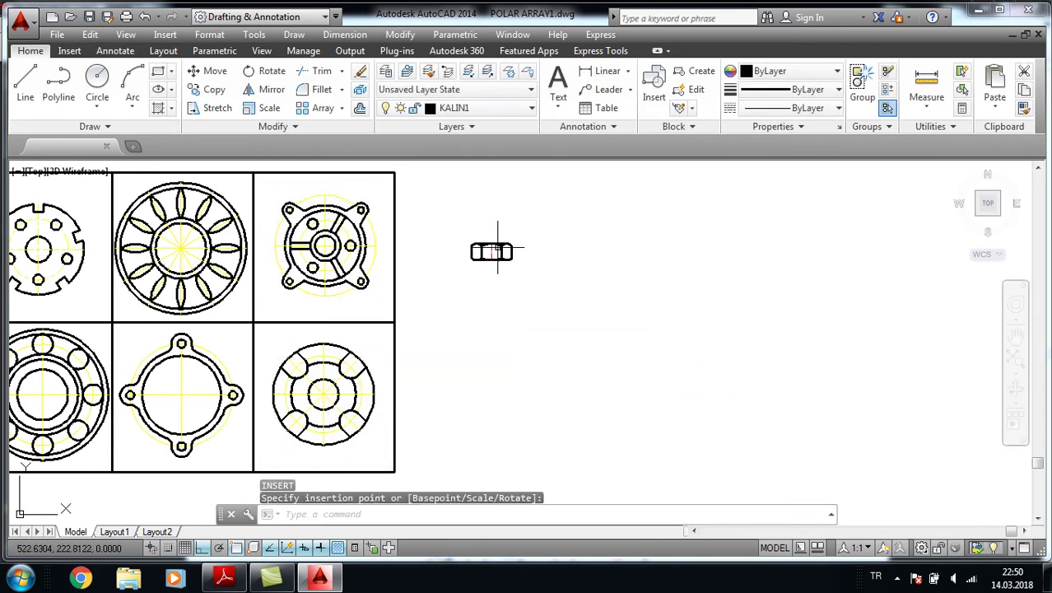
scroll(490, 253, "up", 2)
scroll(507, 244, "up", 5)
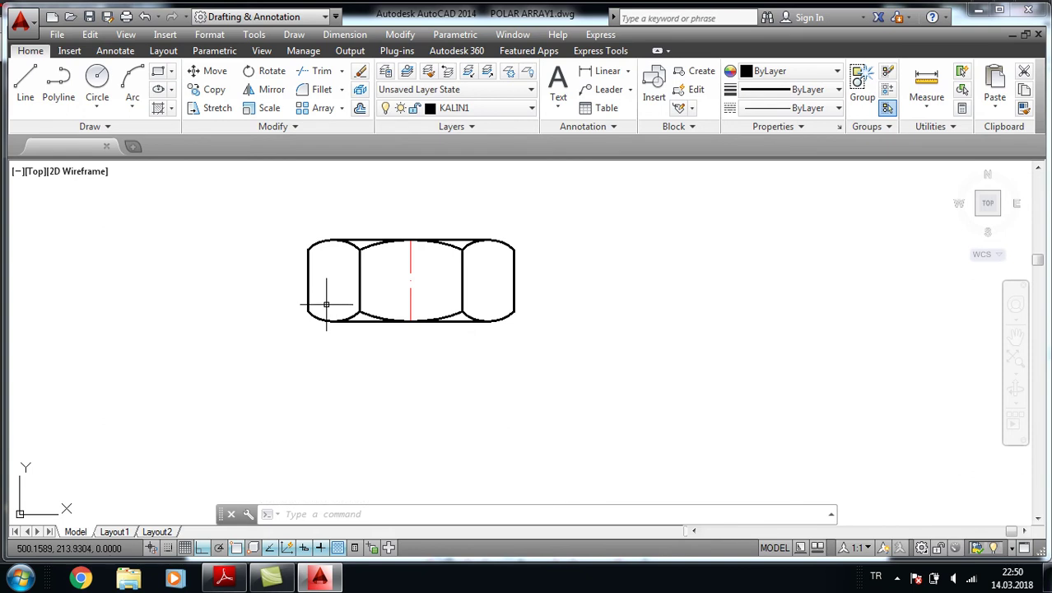
left_click(599, 392)
left_click(311, 250)
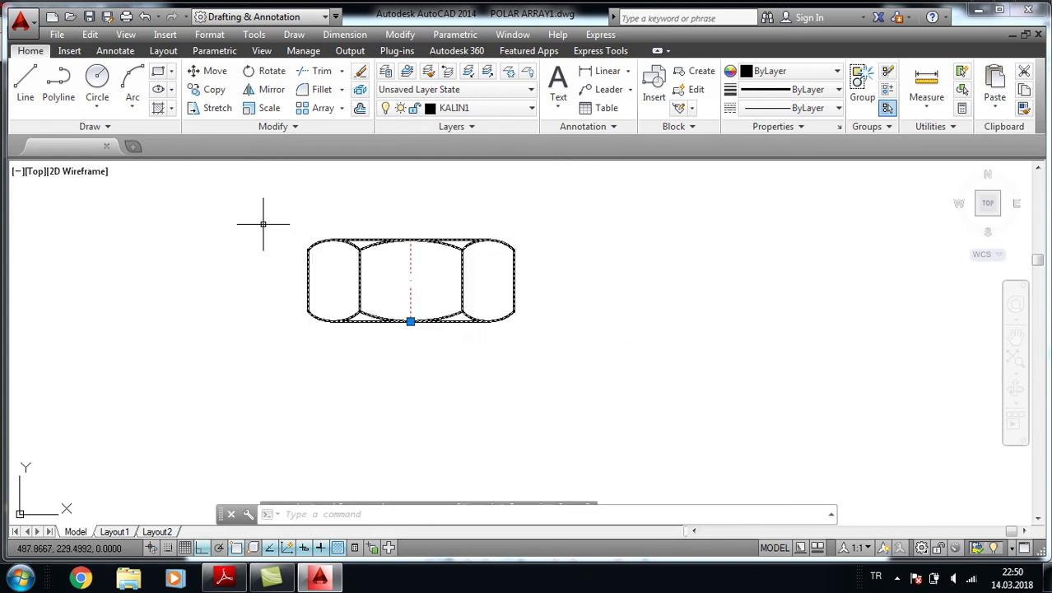
key("Delete")
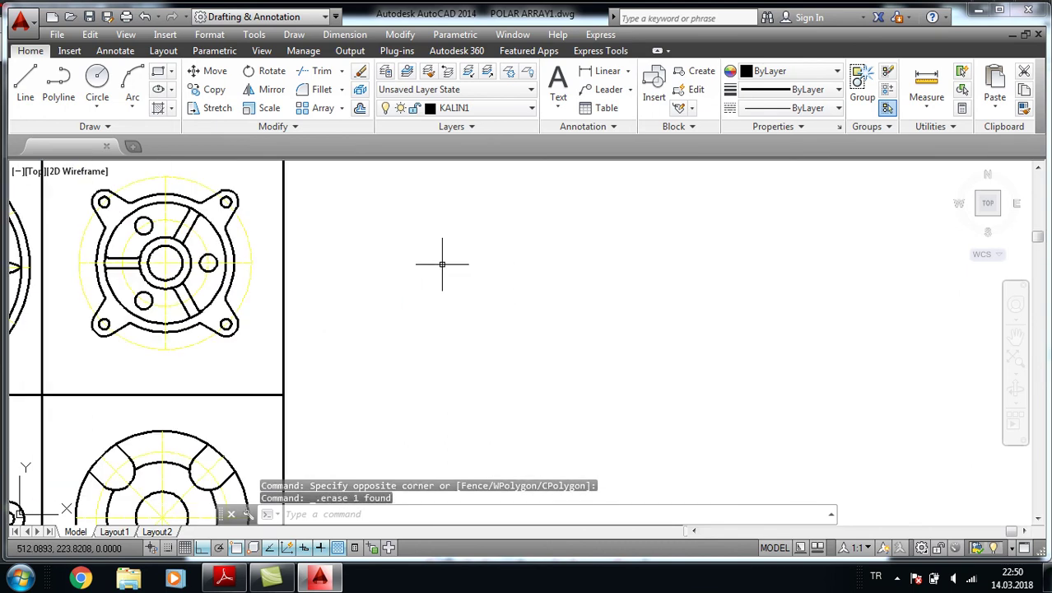
scroll(444, 263, "down", 3)
scroll(486, 275, "down", 3)
scroll(482, 291, "down", 1)
left_click(473, 393)
left_click(182, 195)
key("Delete")
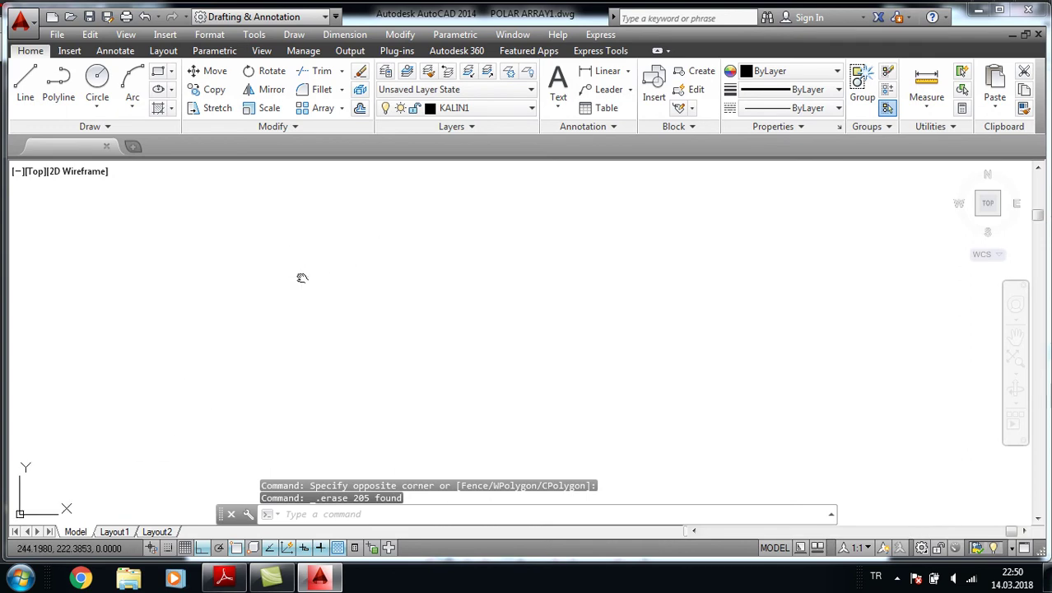
left_click(558, 82)
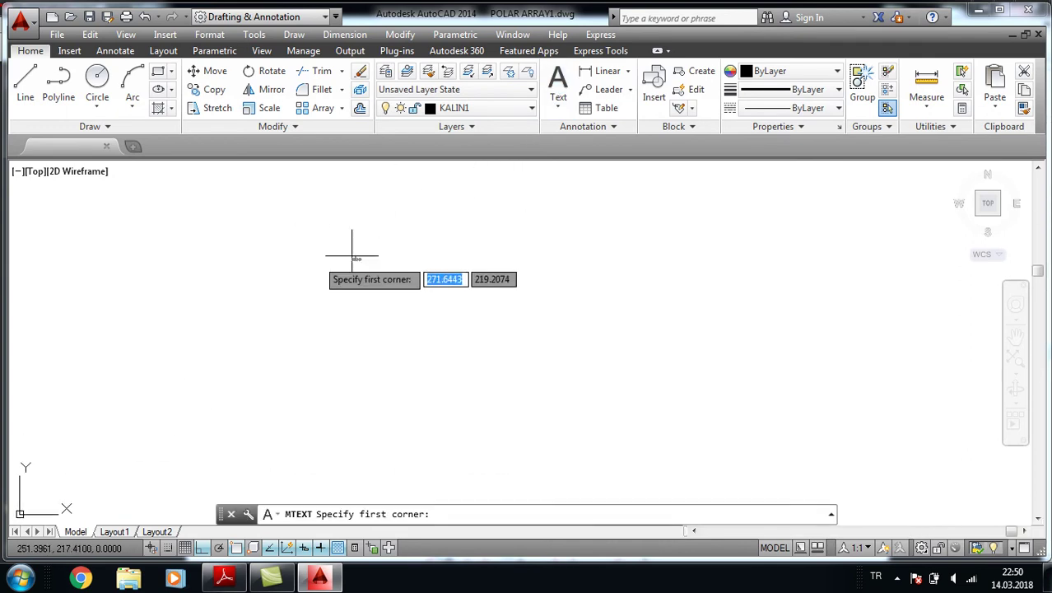
left_click(272, 254)
left_click(613, 322)
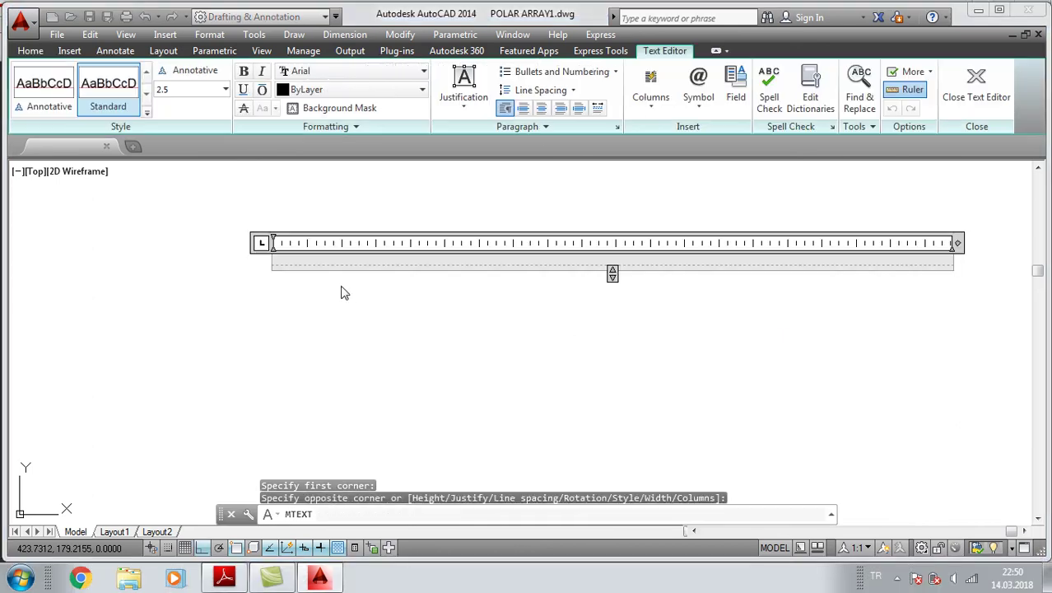
type("TRACE PARTS")
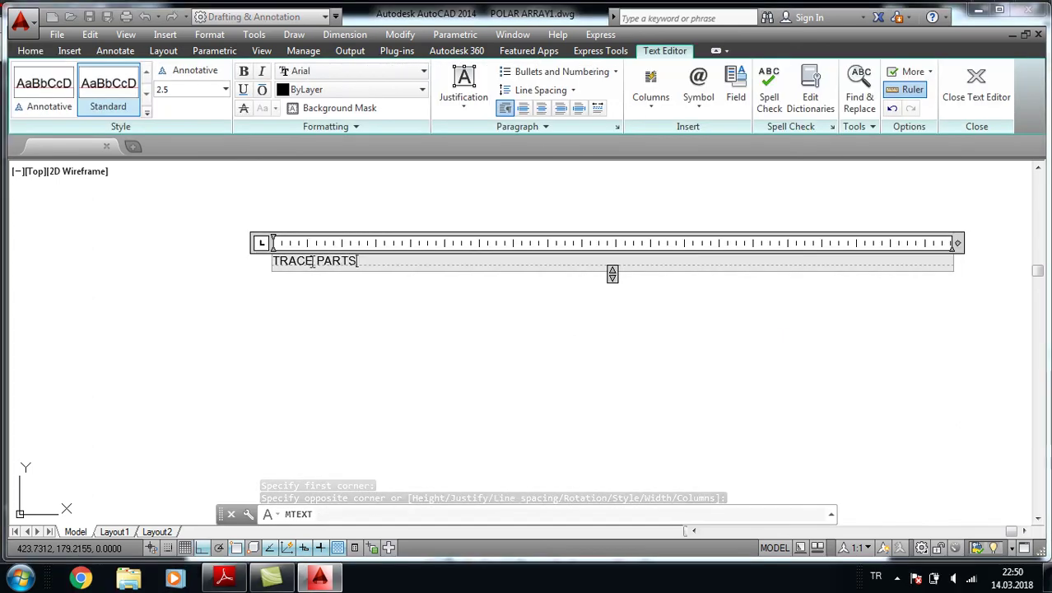
left_click(334, 330)
scroll(275, 243, "up", 2)
scroll(261, 242, "up", 1)
scroll(317, 226, "up", 3)
scroll(317, 226, "up", 1)
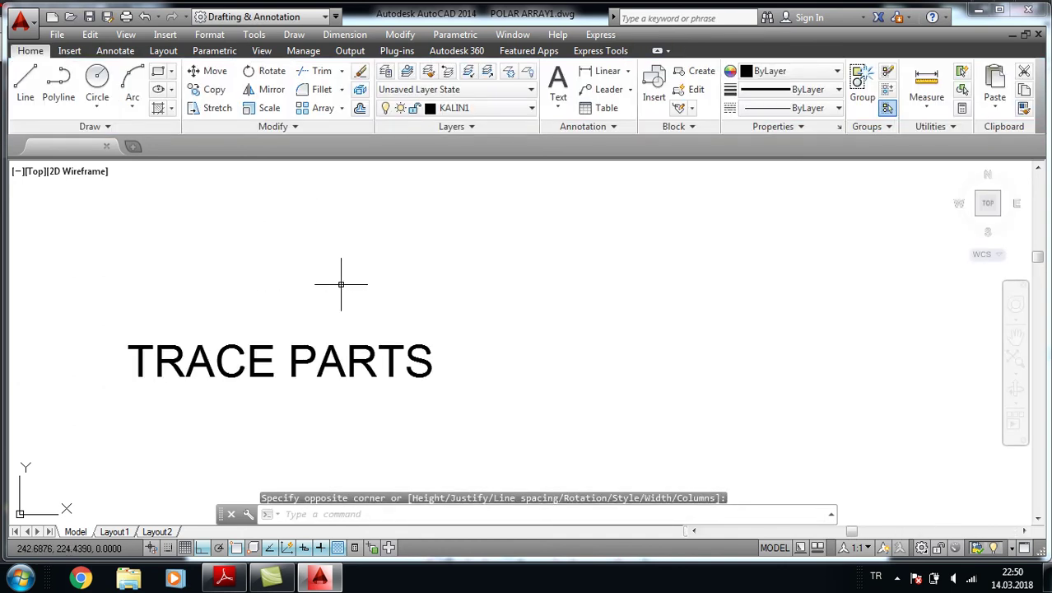
middle_click_drag(347, 328, 447, 255)
scroll(442, 288, "up", 1)
scroll(442, 285, "up", 1)
middle_click_drag(387, 287, 450, 279)
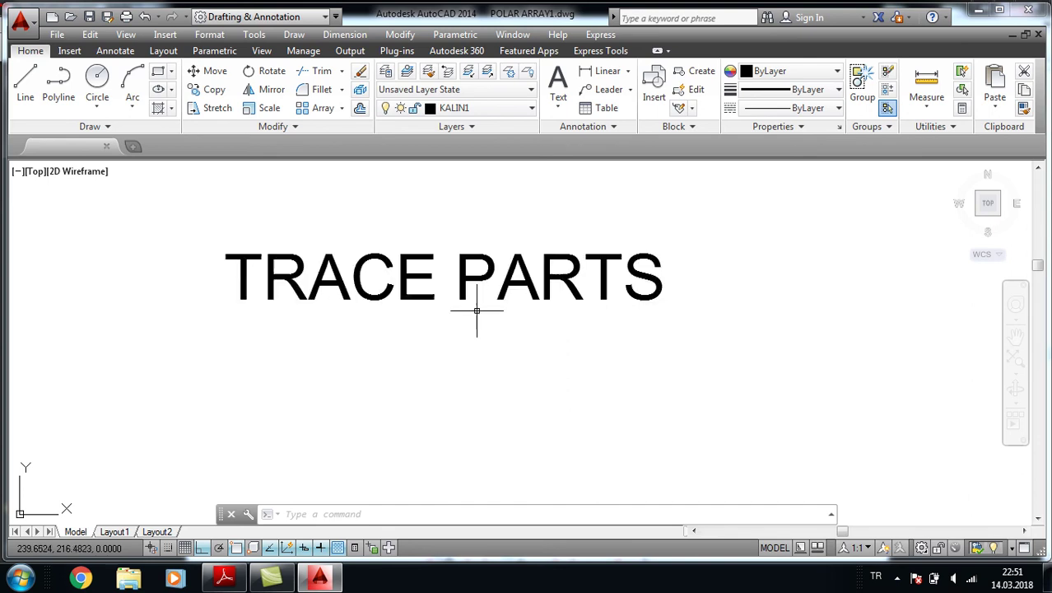
left_click(659, 346)
left_click(355, 227)
key("Delete")
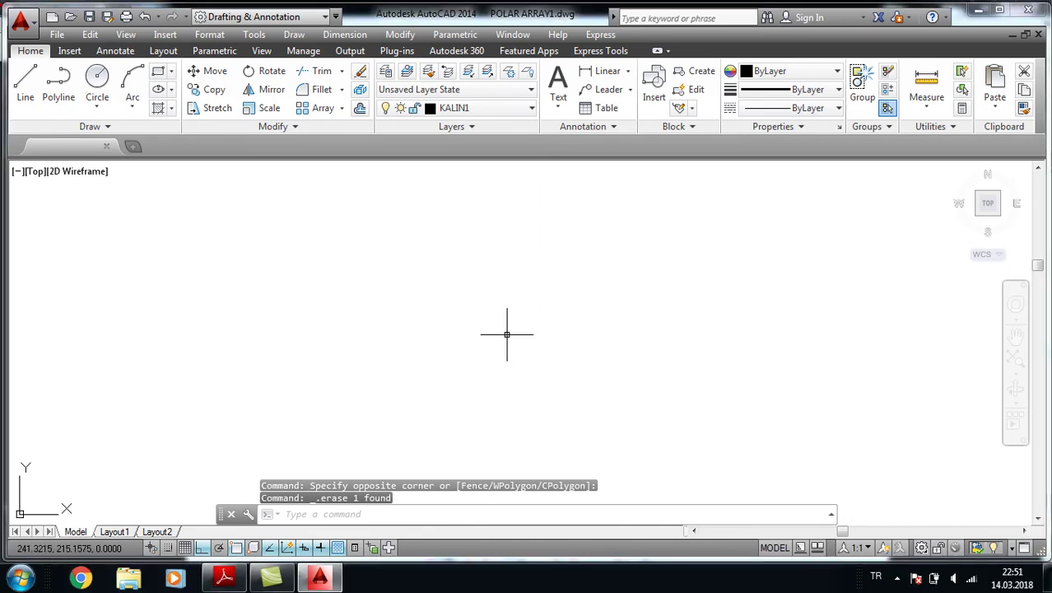
Open DesignCenter, enlarge it, and browse Sample > en-us > DesignCenter > Kitchens.dwg blocks
key("ctrl+2")
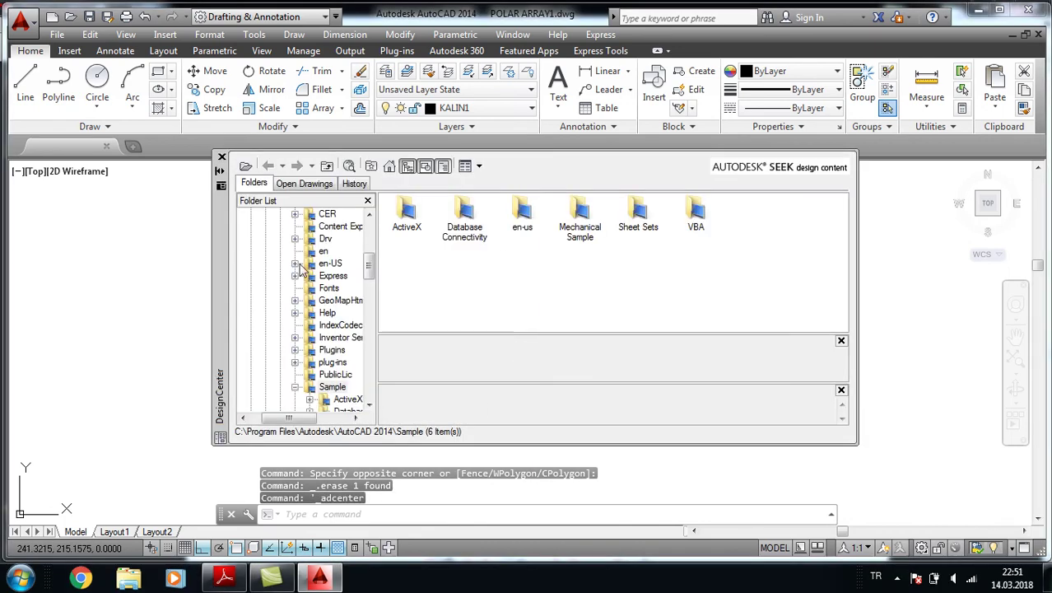
left_click_drag(223, 229, 174, 142)
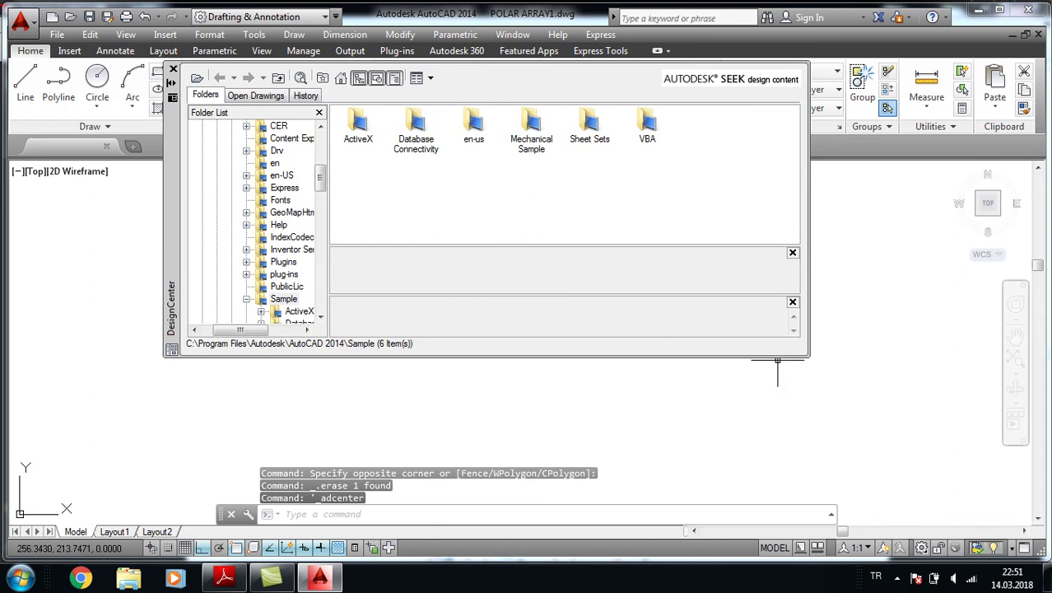
left_click_drag(806, 355, 879, 459)
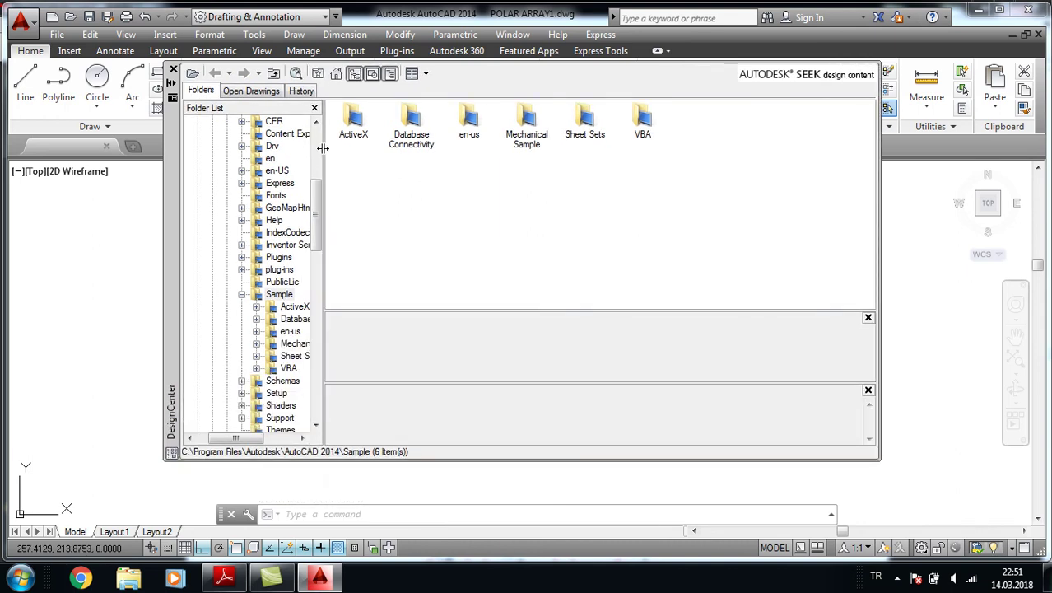
left_click_drag(323, 148, 433, 156)
left_click_drag(428, 218, 428, 239)
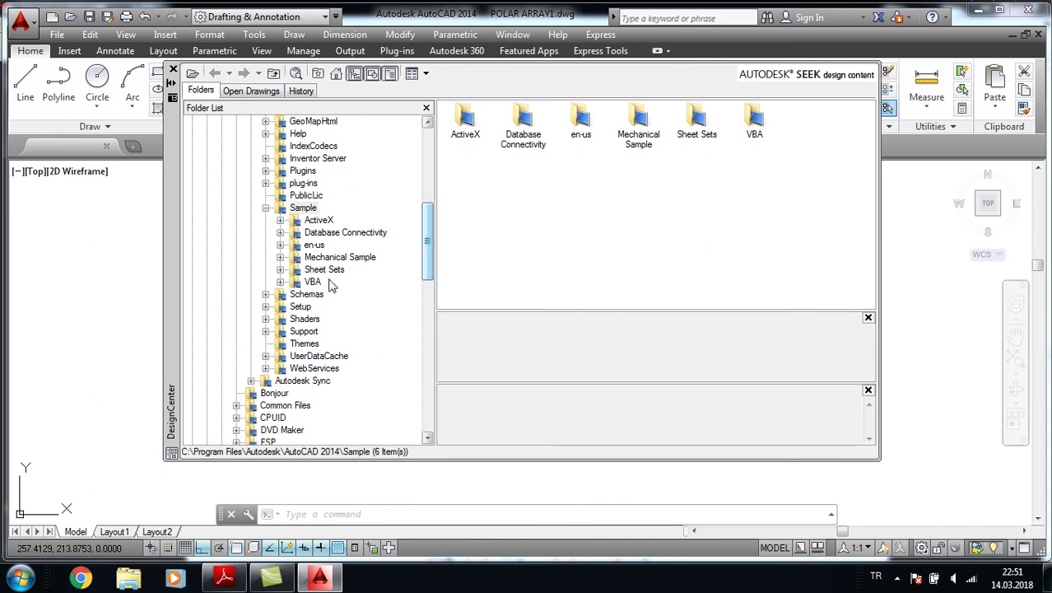
left_click(281, 245)
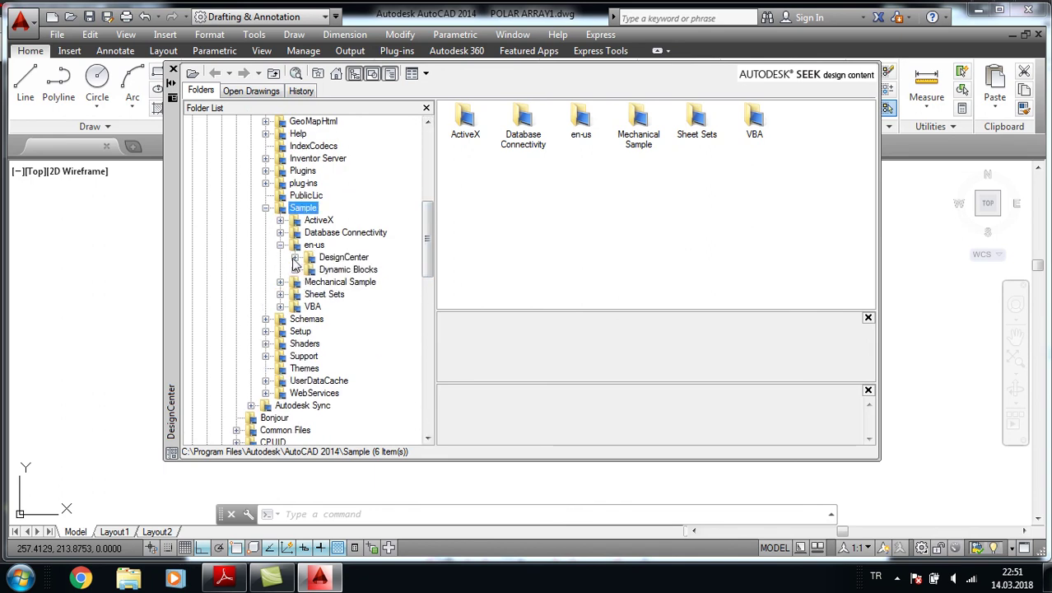
left_click(294, 257)
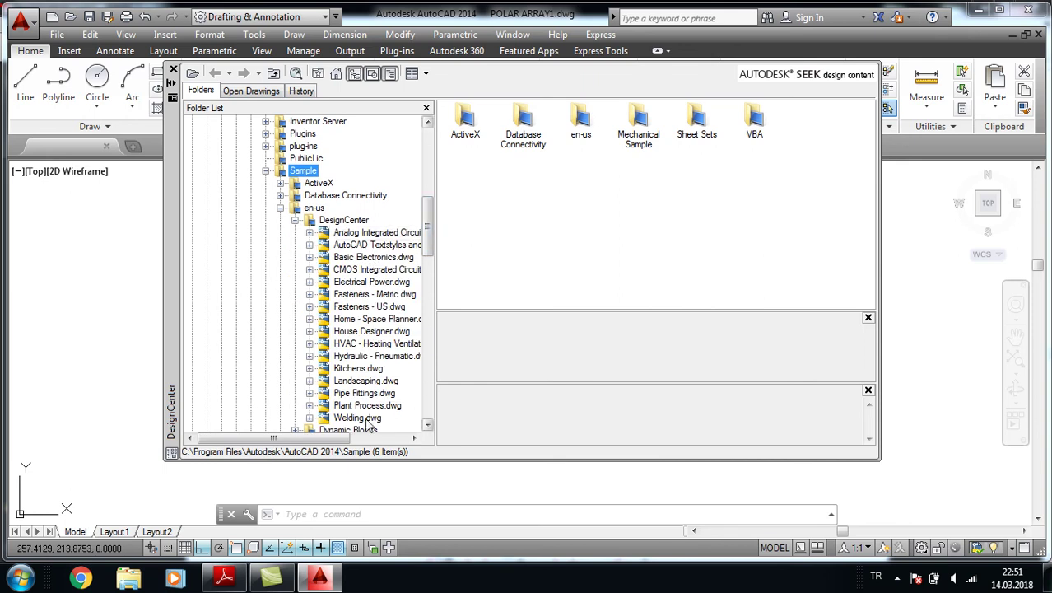
left_click_drag(342, 441, 373, 440)
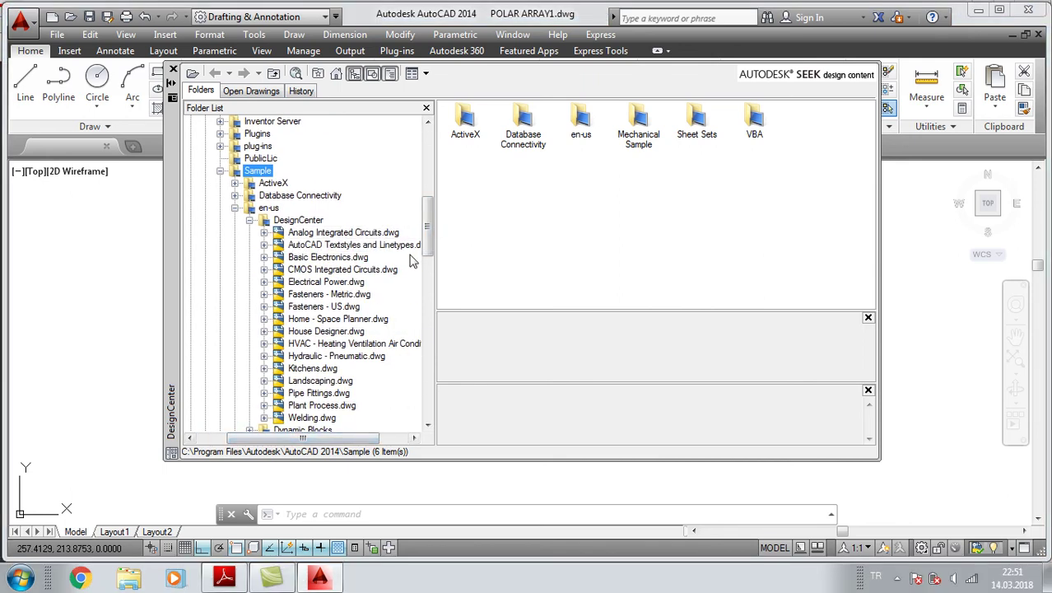
left_click_drag(429, 230, 459, 253)
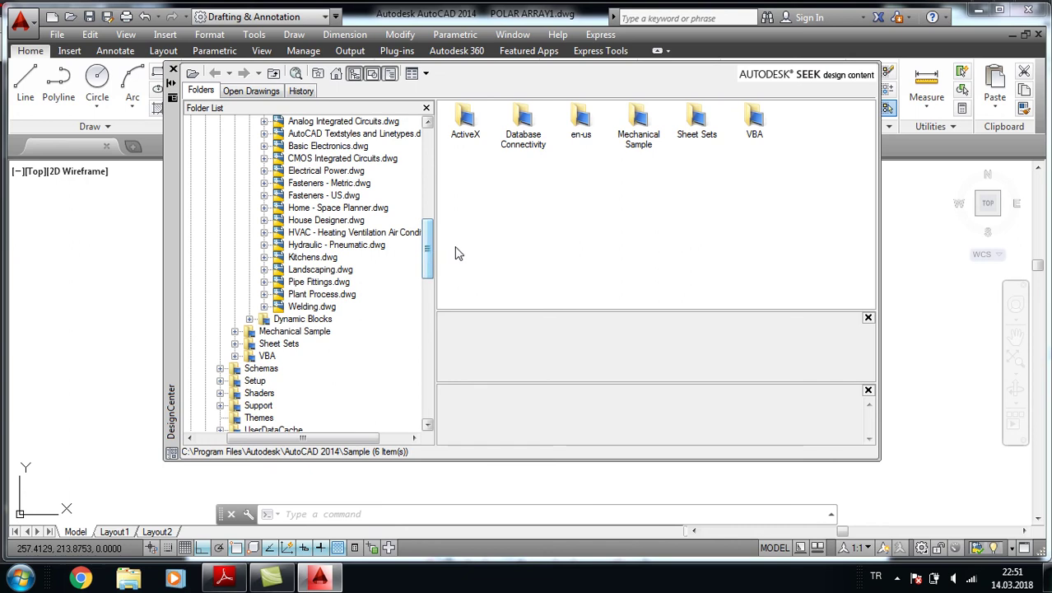
left_click(264, 258)
left_click(320, 271)
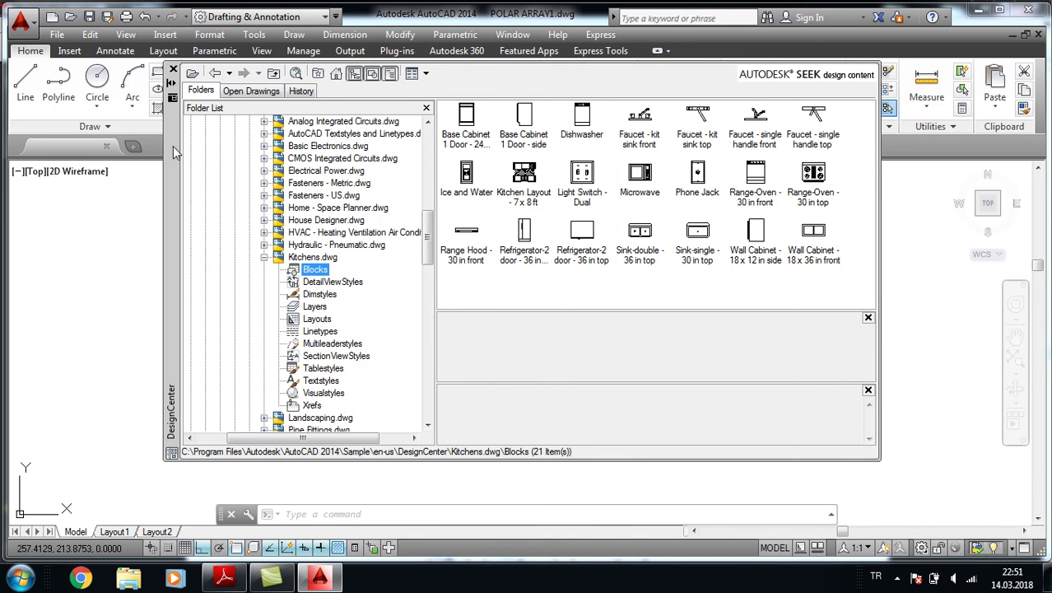
left_click_drag(174, 153, 96, 159)
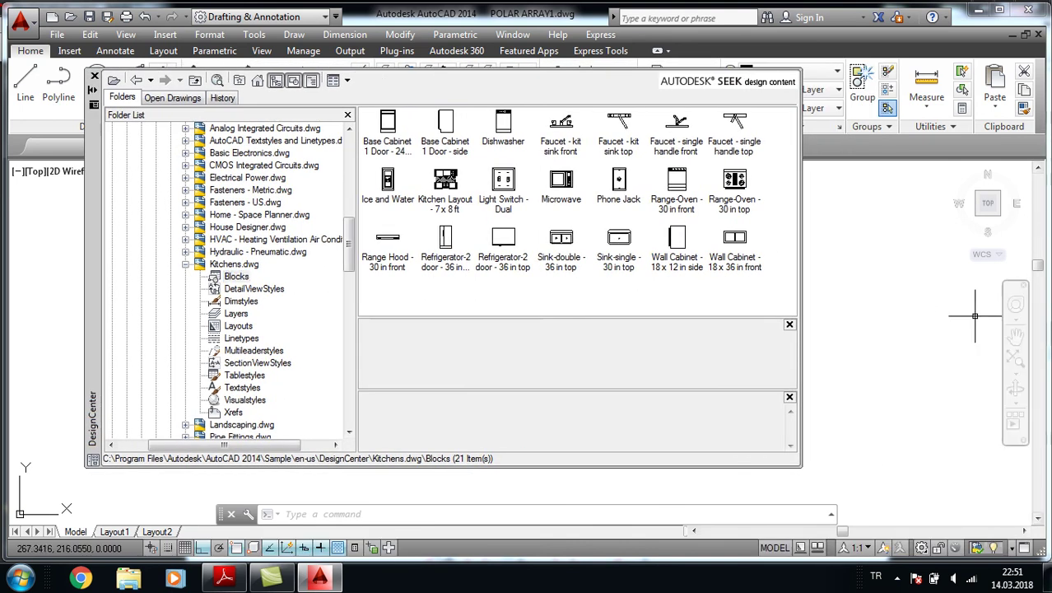
Preview the kitchen blocks and copy Faucet - kit sink front to the clipboard
left_click(448, 179)
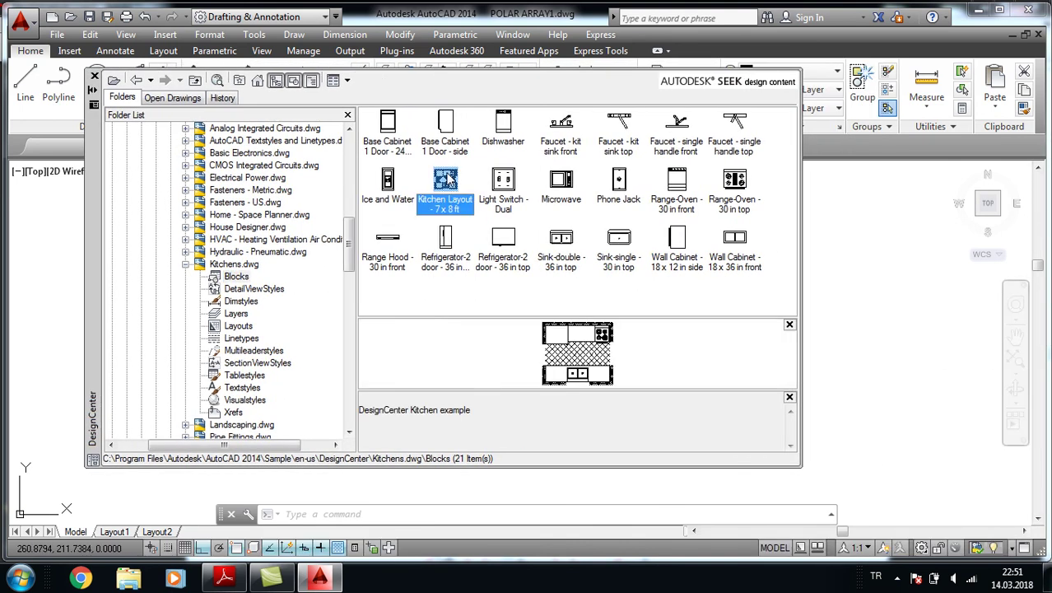
left_click(506, 186)
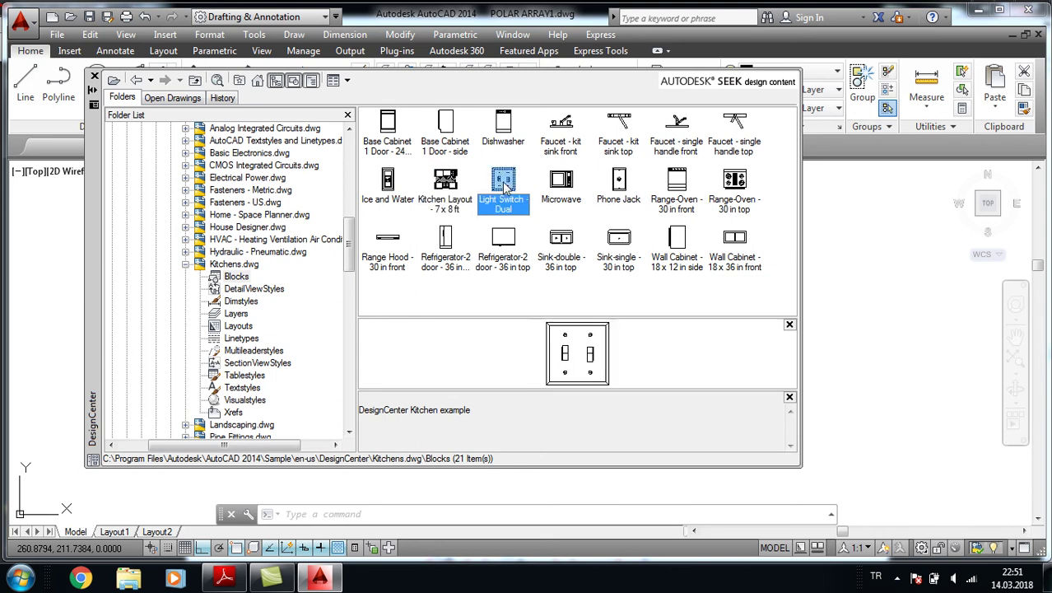
left_click(561, 183)
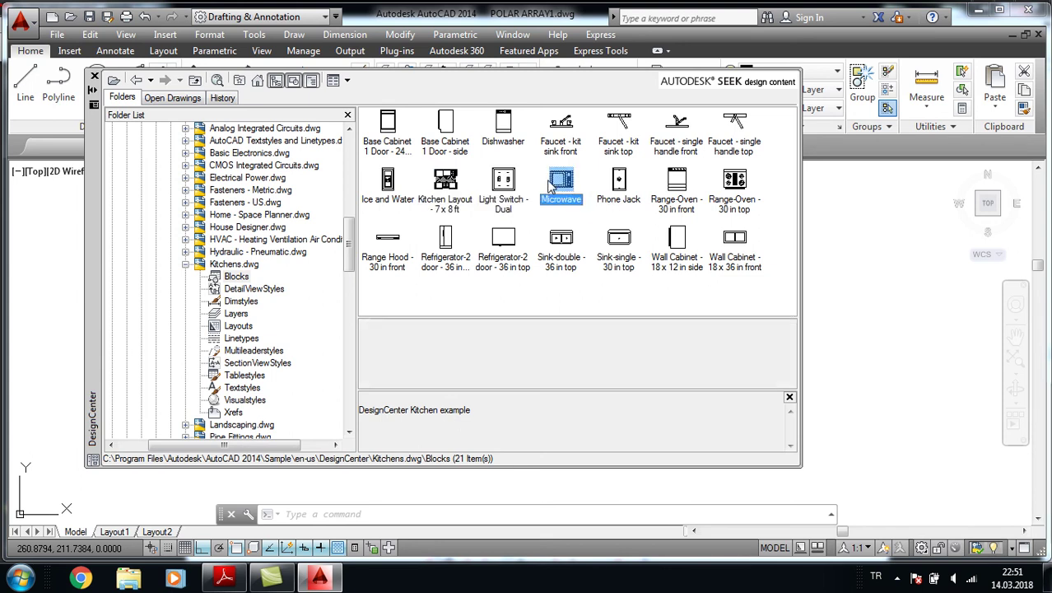
left_click(735, 188)
left_click(389, 125)
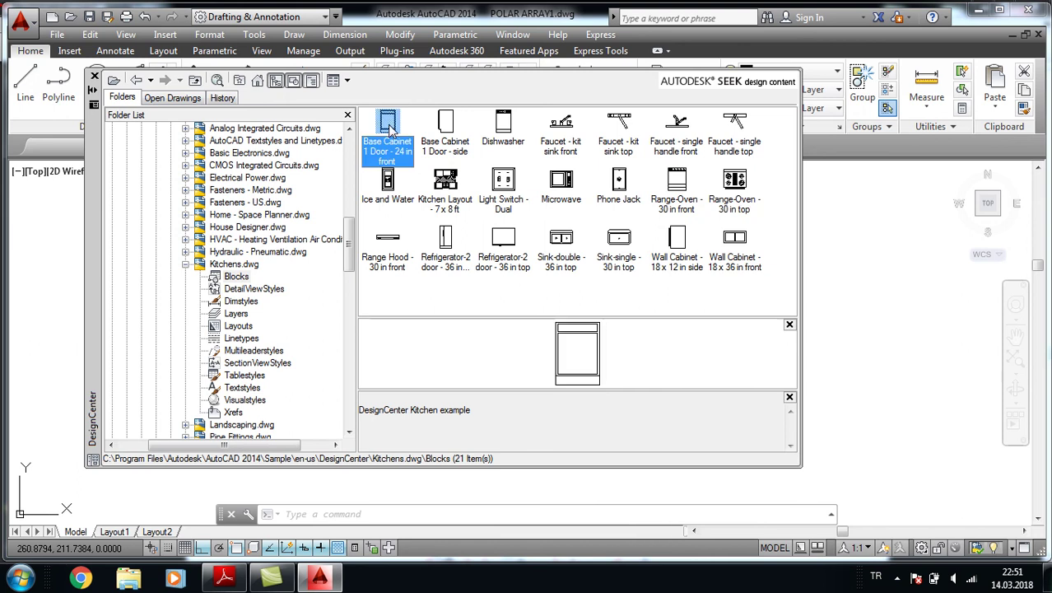
left_click(565, 123)
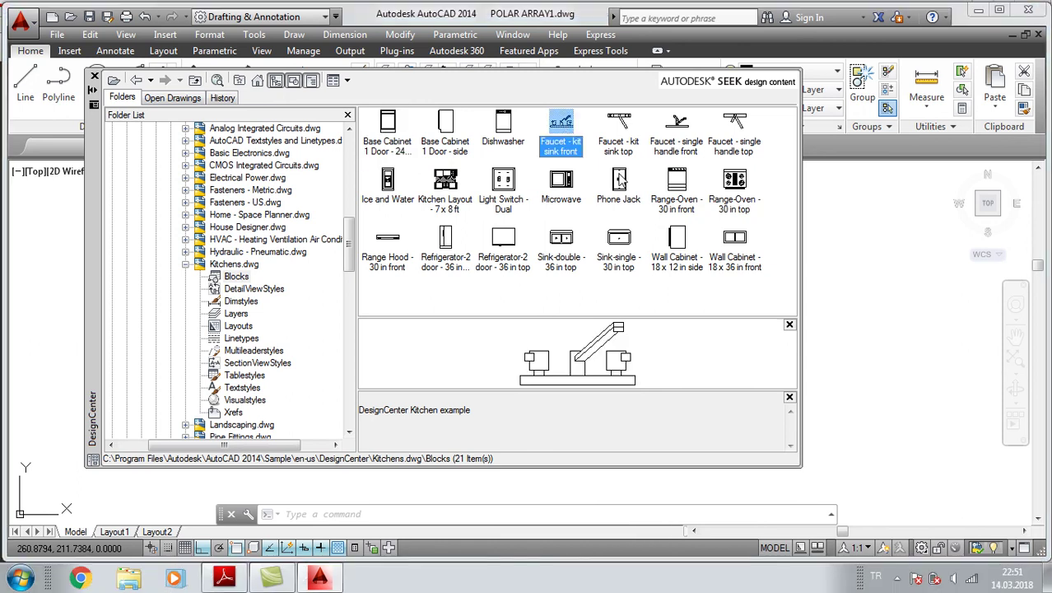
left_click(622, 121)
left_click(563, 124)
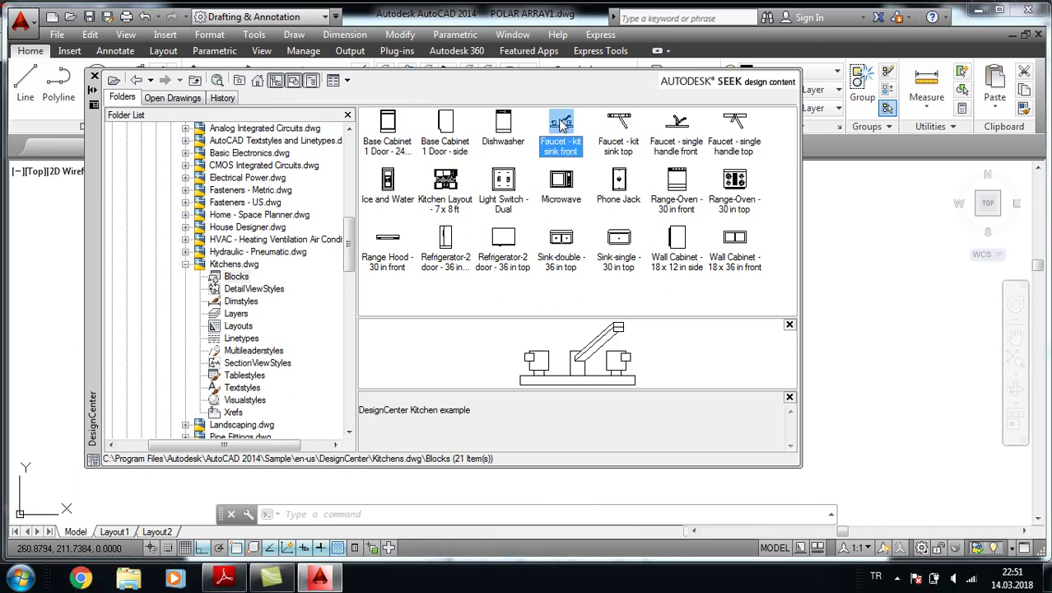
right_click(560, 123)
left_click(596, 211)
Close DesignCenter and paste the faucet block into the drawing at scale 0.1
left_click(95, 77)
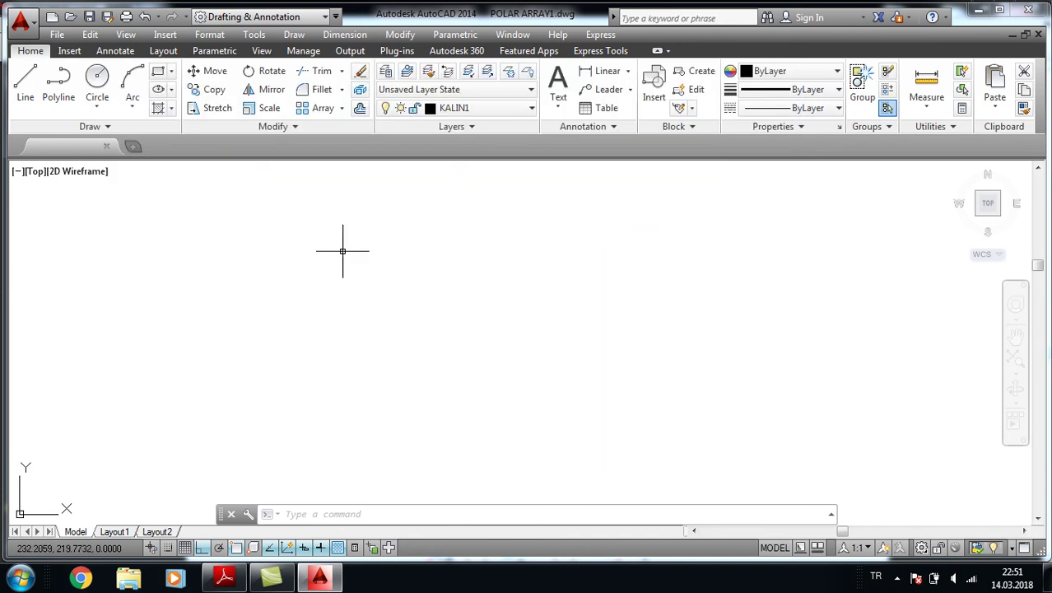
key("ctrl+v")
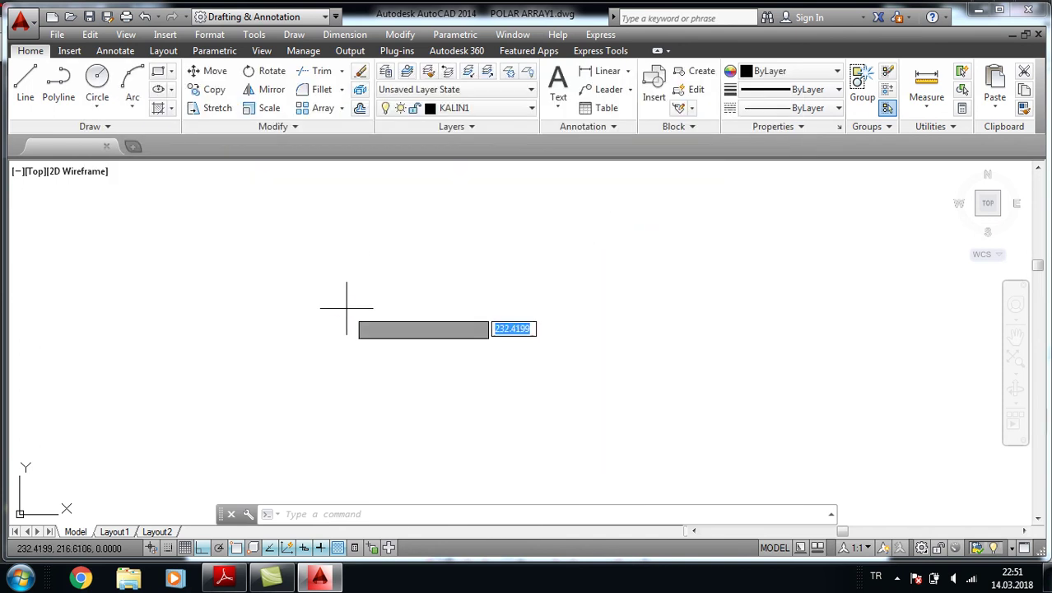
scroll(514, 352, "down", 2)
scroll(397, 326, "down", 2)
scroll(398, 327, "down", 1)
scroll(462, 362, "down", 1)
scroll(451, 414, "down", 1)
scroll(373, 400, "down", 1)
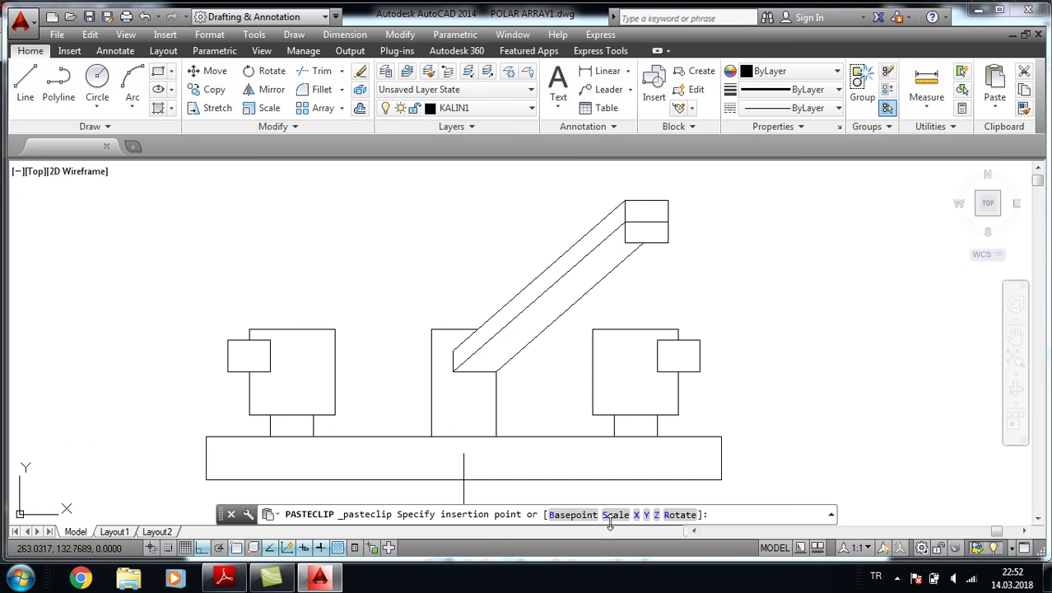
left_click(615, 515)
type("0.1")
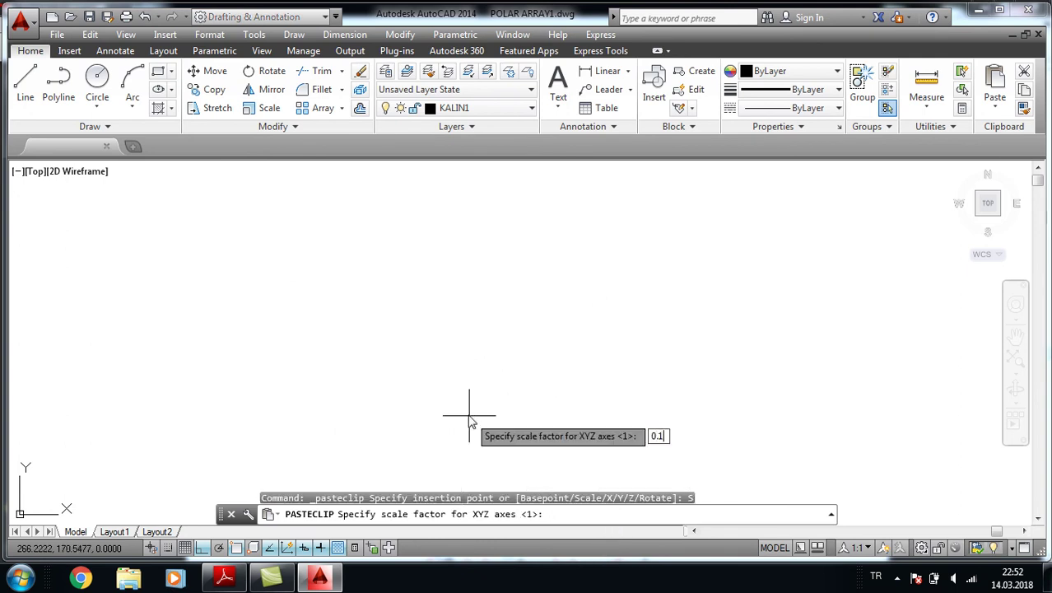
key("Return")
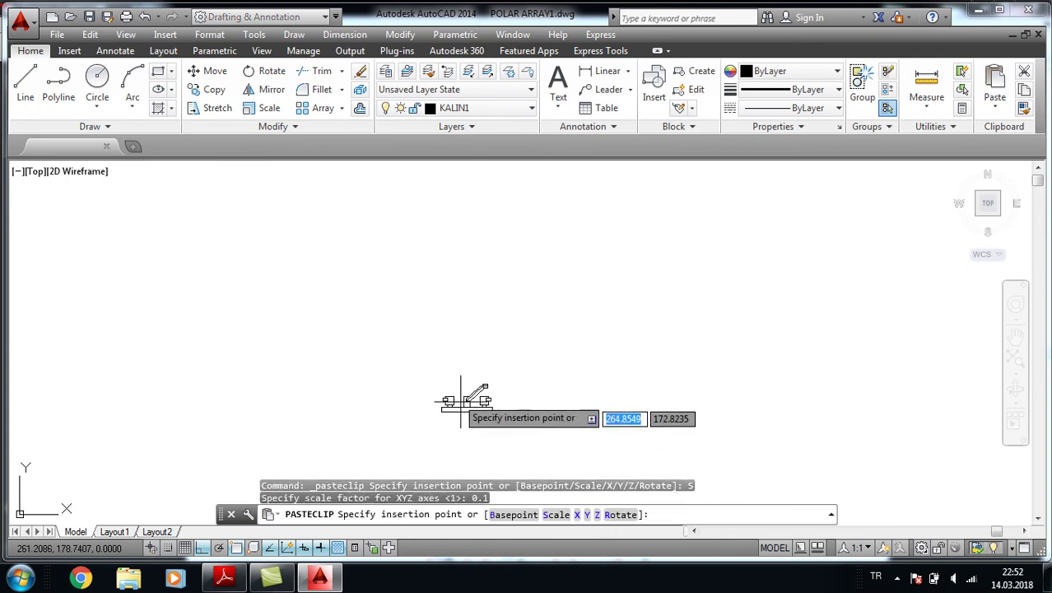
left_click(265, 262)
scroll(265, 262, "up", 1)
scroll(272, 265, "up", 1)
scroll(284, 272, "up", 1)
scroll(302, 280, "up", 1)
scroll(294, 280, "up", 2)
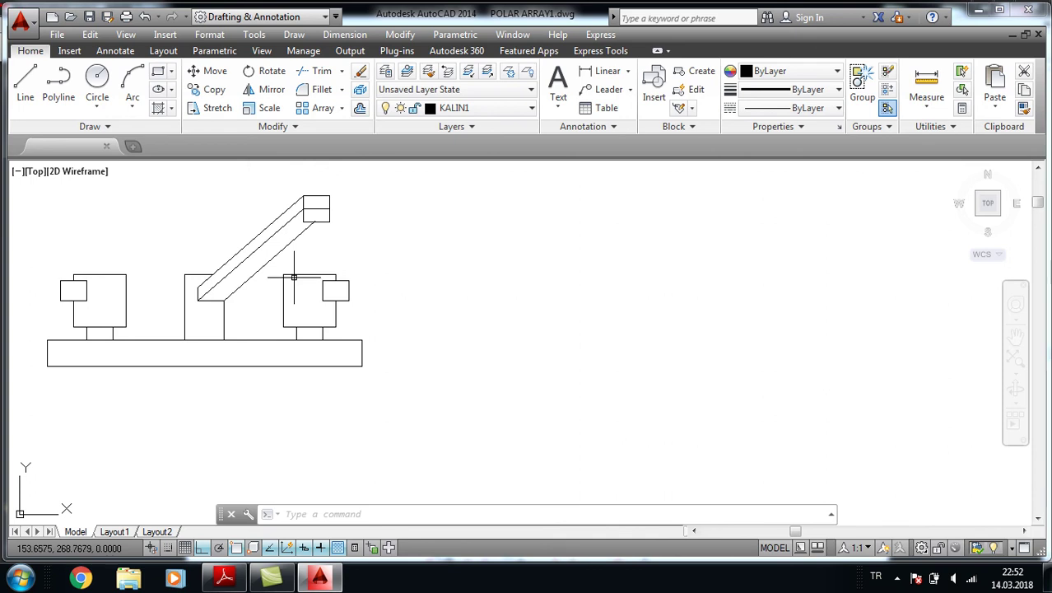
Insert the Car - sedan side block from Landscaping.dwg into the drawing
key("ctrl+2")
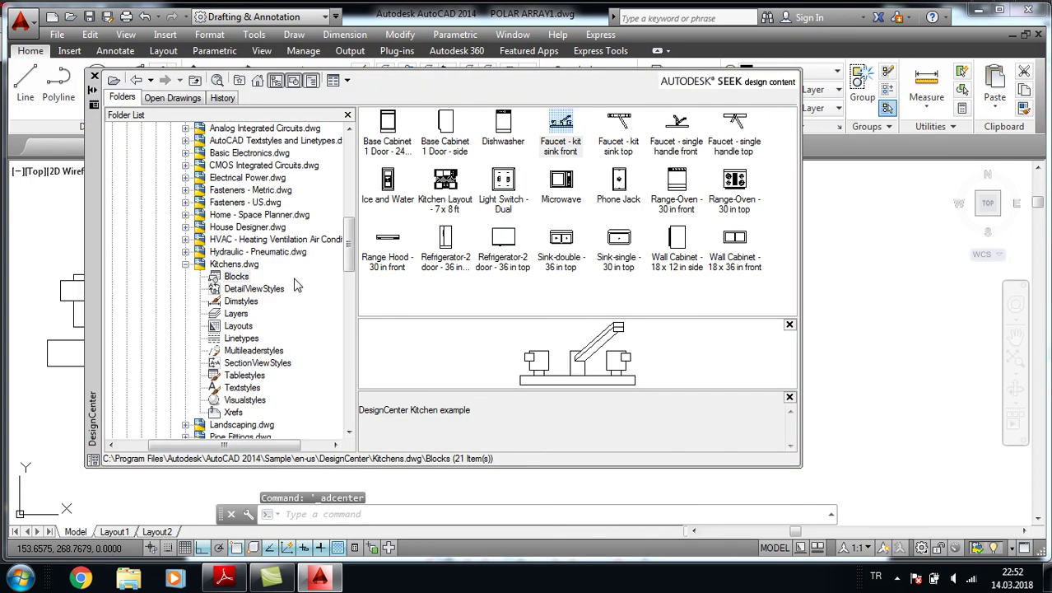
left_click(186, 266)
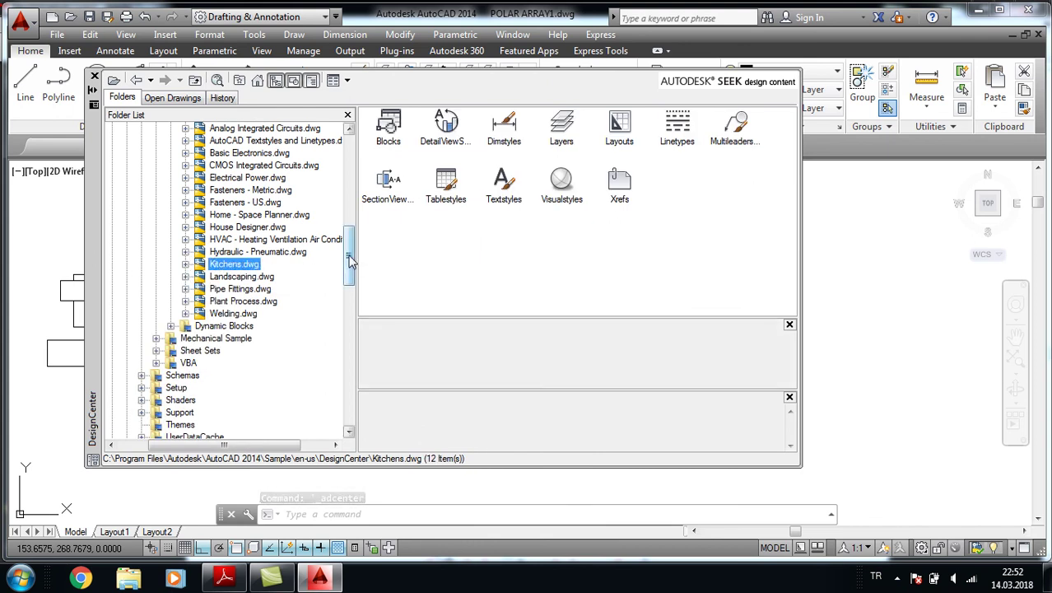
scroll(347, 257, "up", 1)
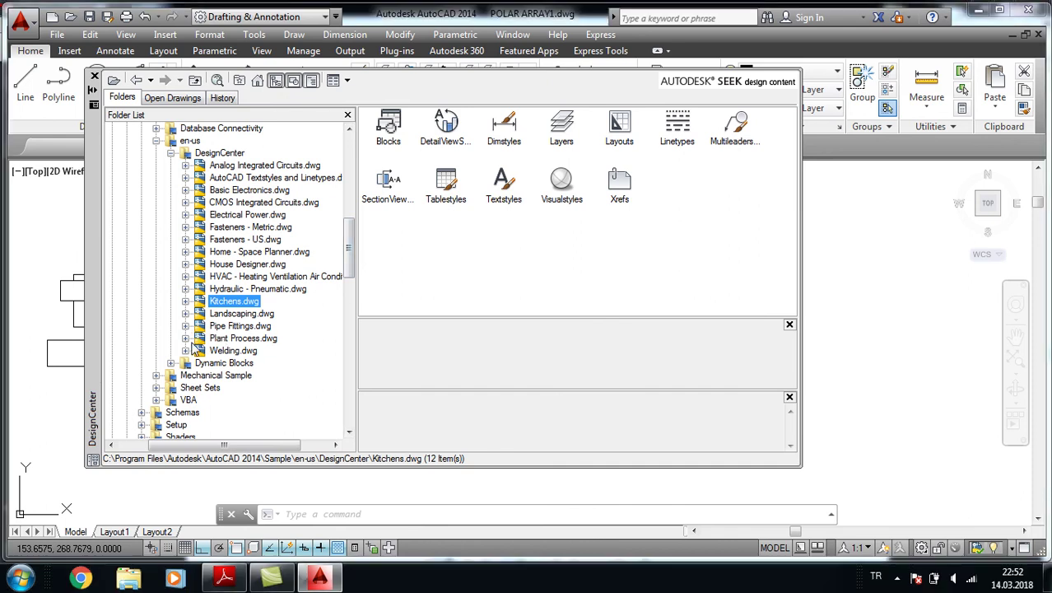
left_click(186, 316)
left_click(233, 289)
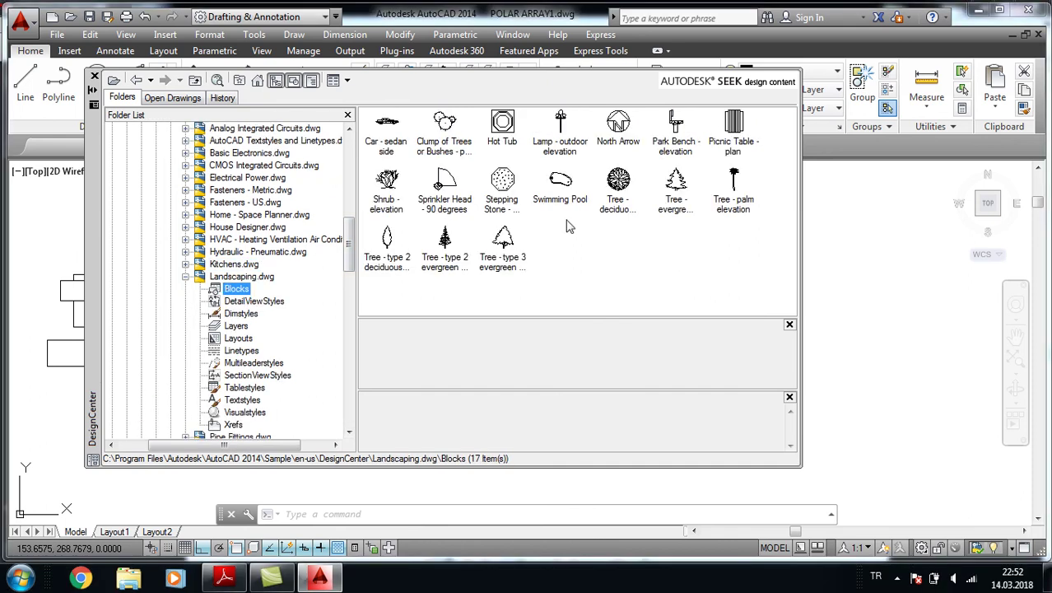
left_click(390, 134)
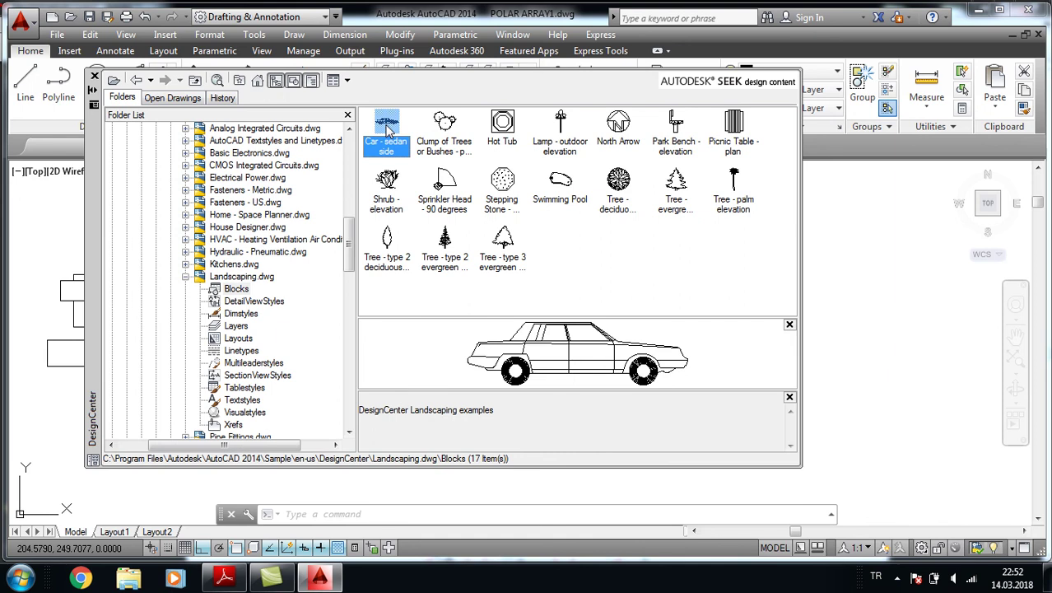
right_click(389, 129)
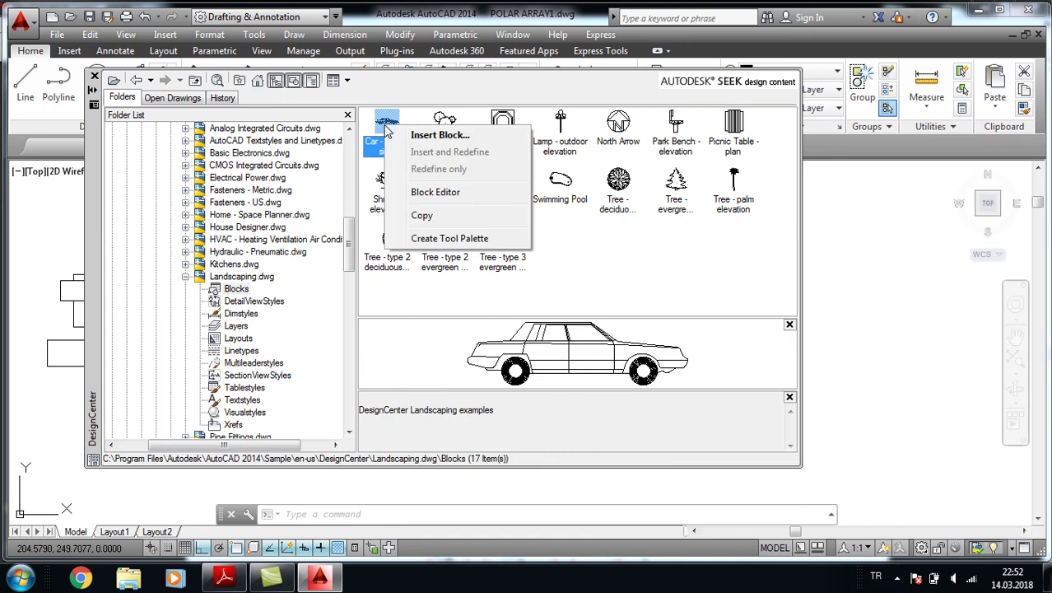
left_click(437, 136)
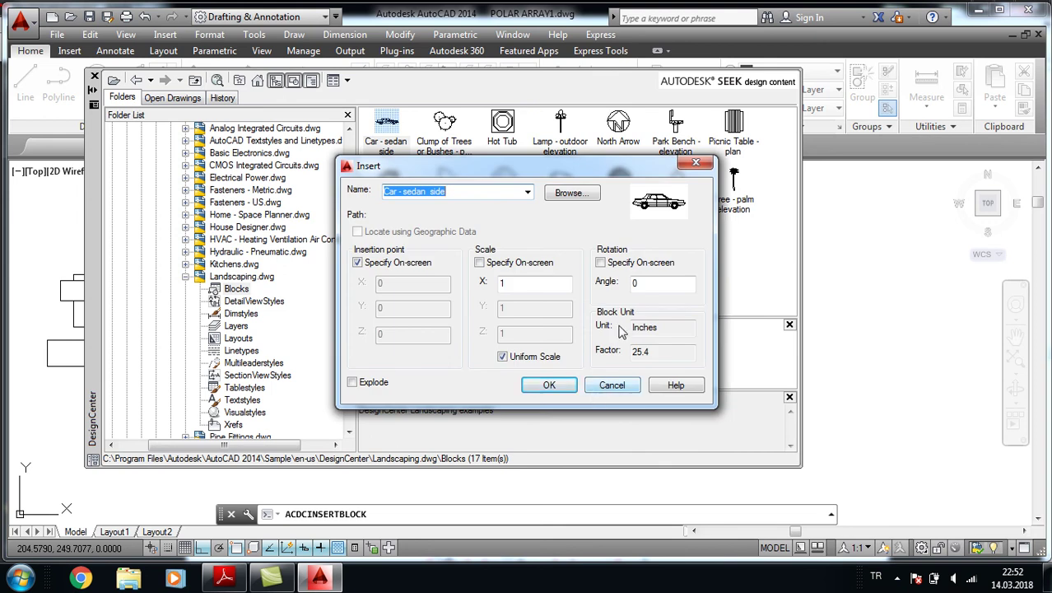
double_click(524, 285)
type("0.2")
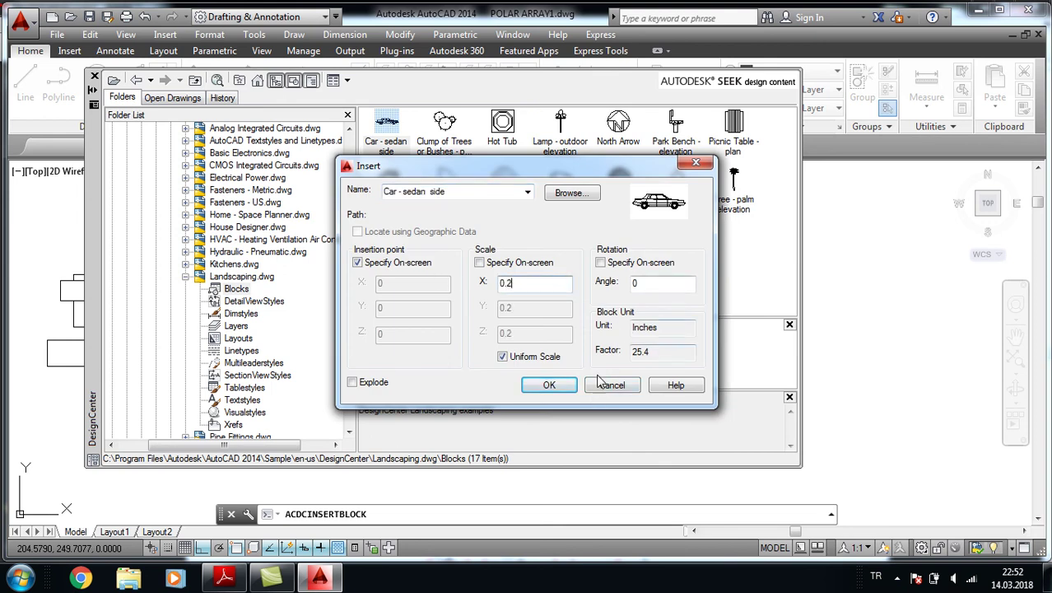
left_click(548, 384)
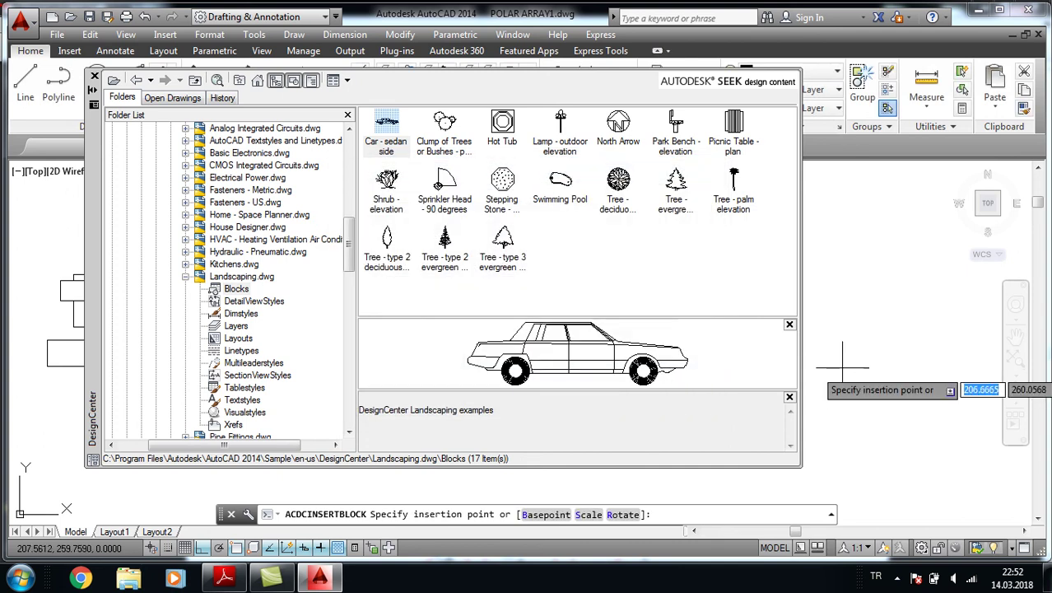
left_click(842, 364)
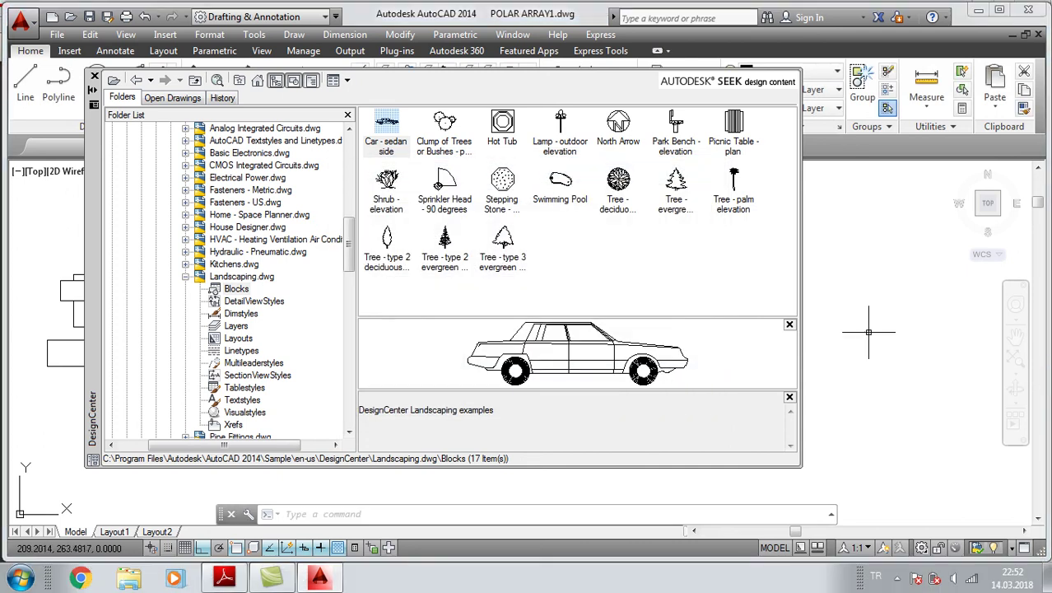
Close DesignCenter, zoom to extents, and erase the inserted car
left_click(94, 76)
scroll(560, 301, "down", 1)
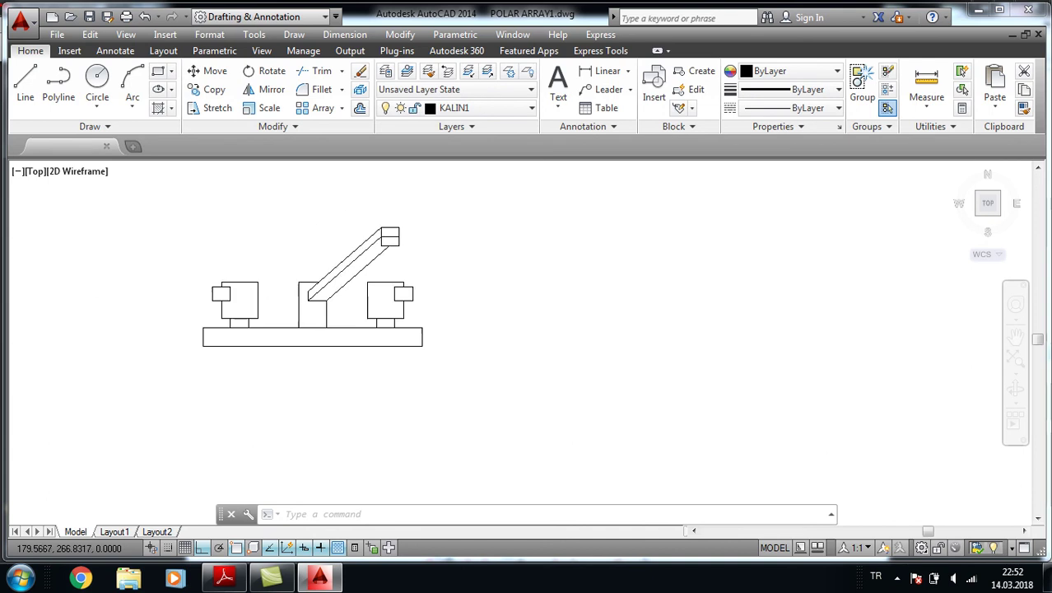
scroll(560, 298, "down", 3)
key("Return")
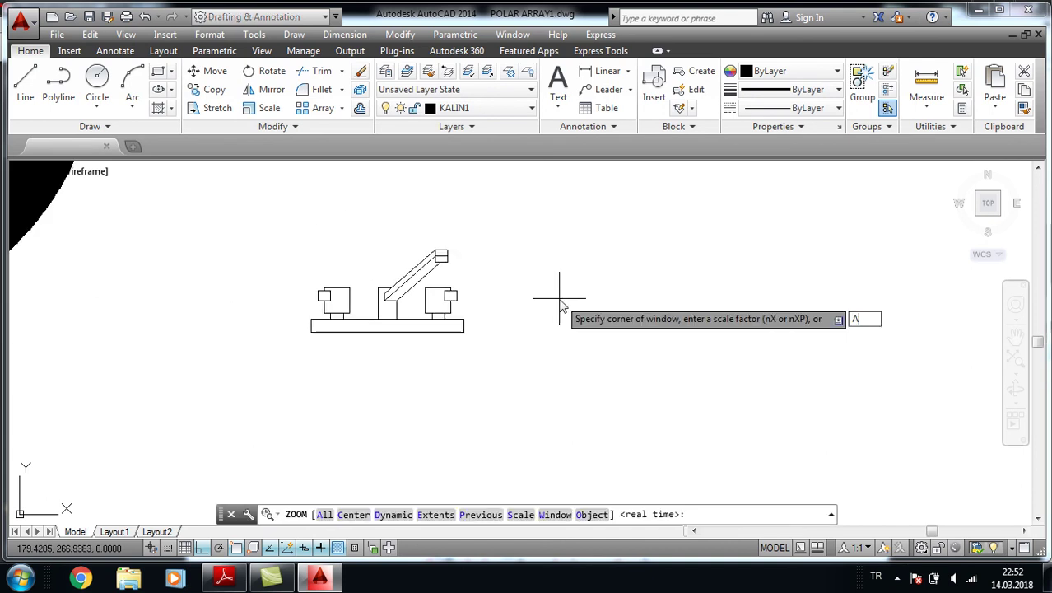
type("e")
key("Return")
middle_click_drag(520, 261, 438, 318)
left_click(759, 432)
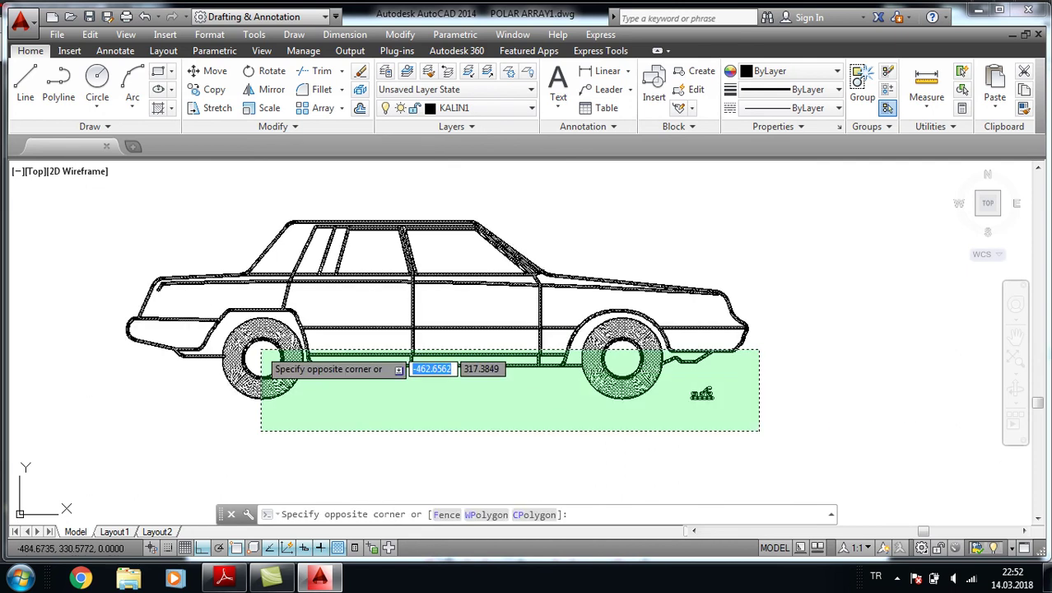
left_click(162, 219)
key("Delete")
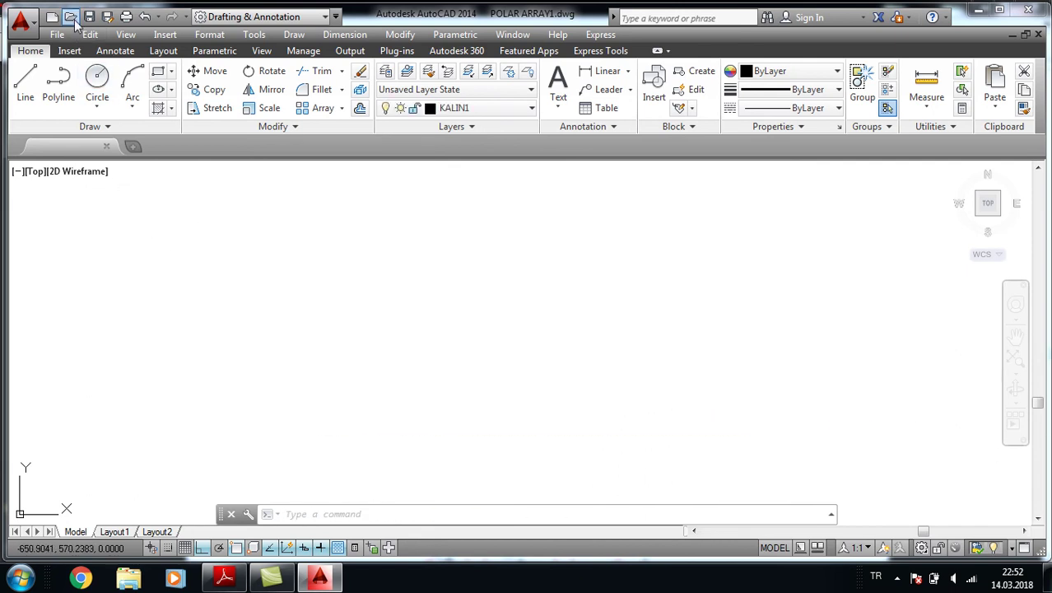
Browse to the AUTOCAD BLOCK folder and widen the Open dialog to show full names
left_click(72, 20)
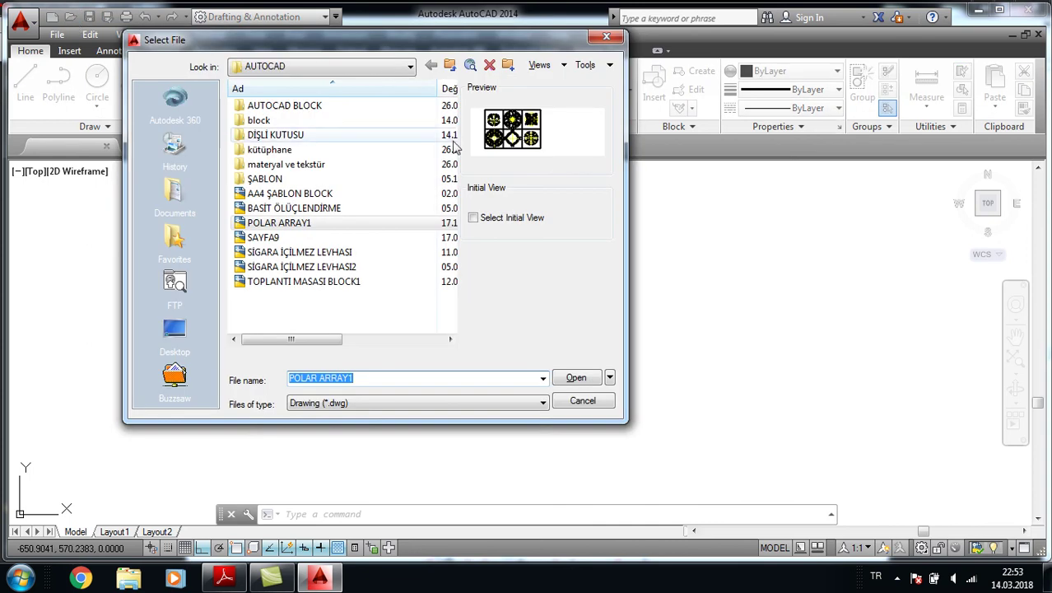
double_click(313, 107)
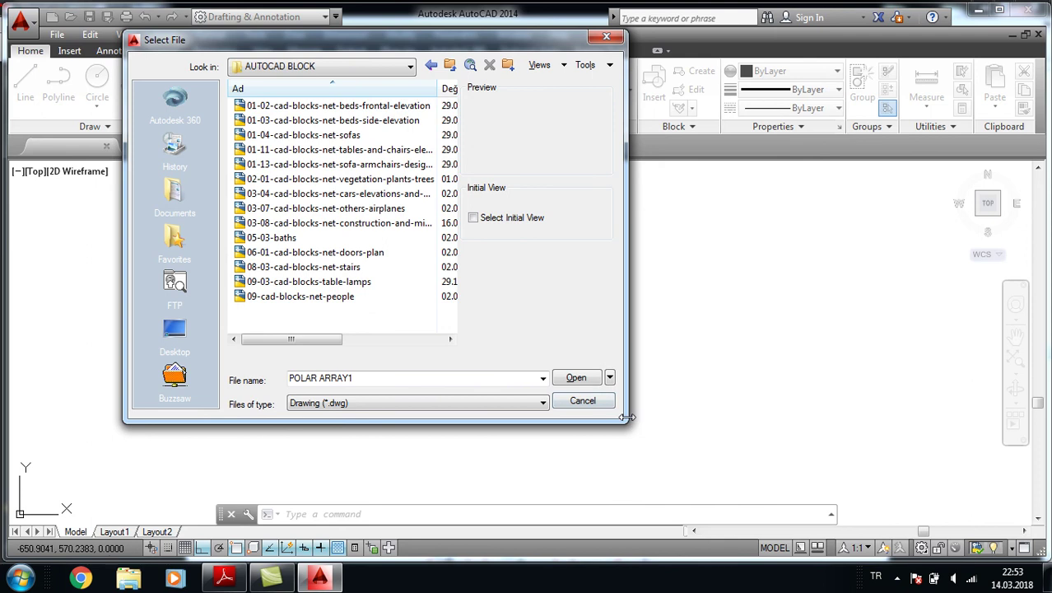
left_click_drag(626, 417, 818, 511)
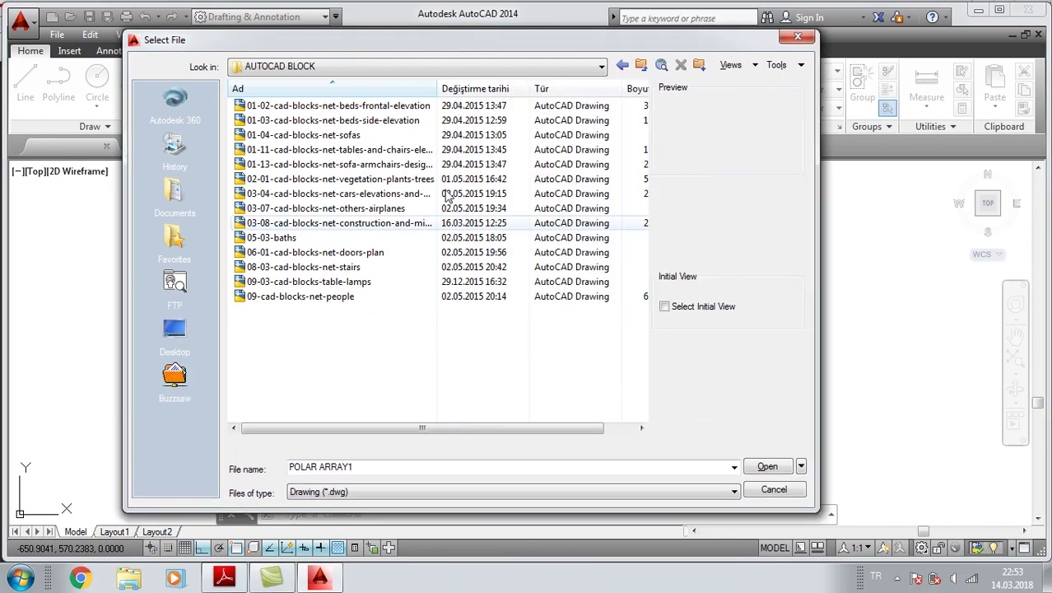
left_click_drag(437, 88, 550, 88)
Preview the block libraries and open 03-04-cad-blocks-net-cars-elevations-and-plan.dwg
left_click(384, 107)
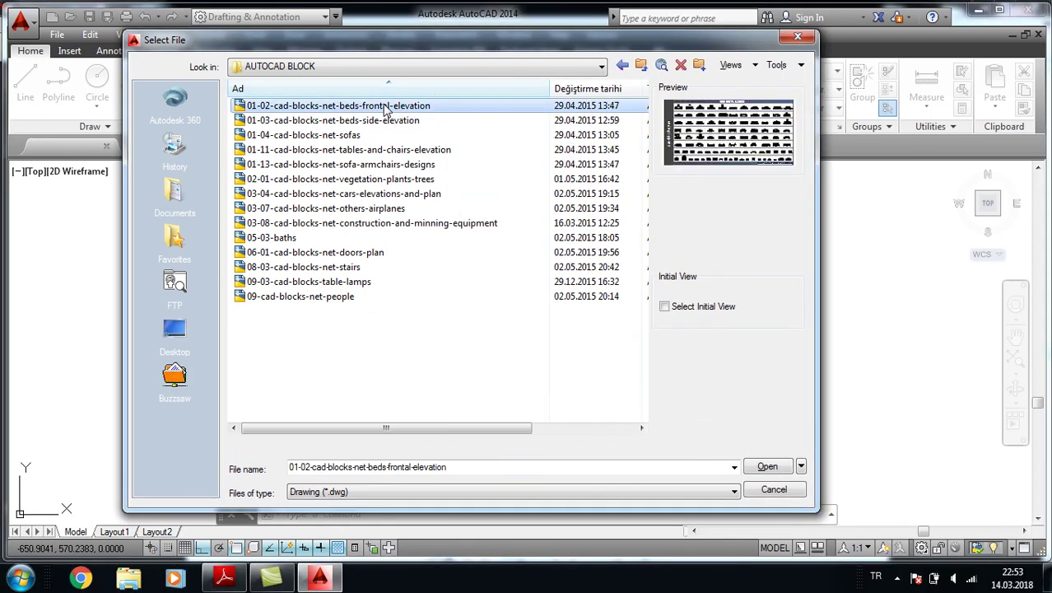
left_click(354, 120)
left_click(338, 135)
left_click(336, 150)
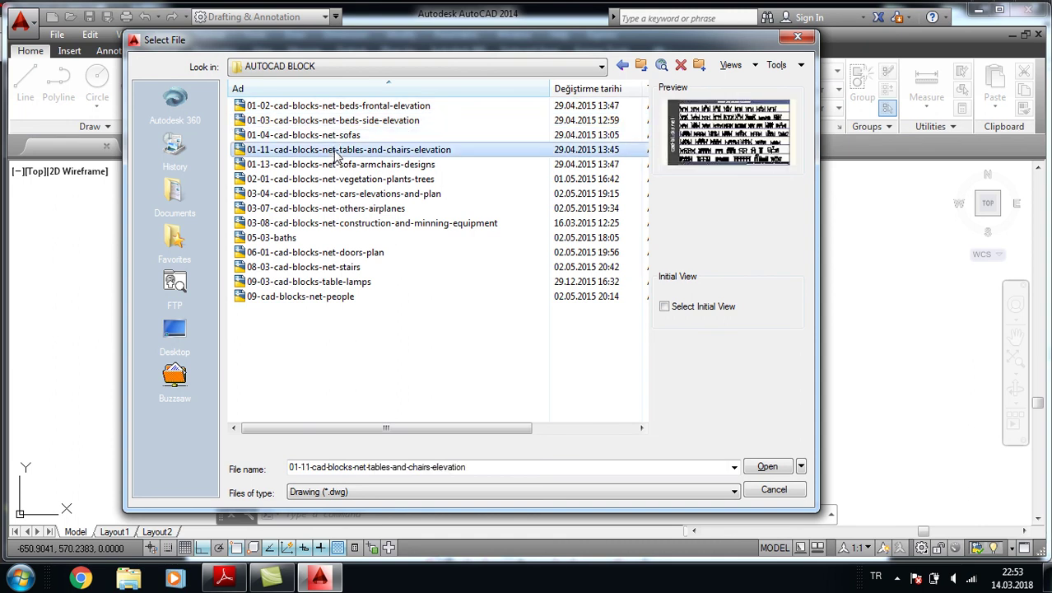
left_click(336, 165)
left_click(333, 179)
left_click(328, 194)
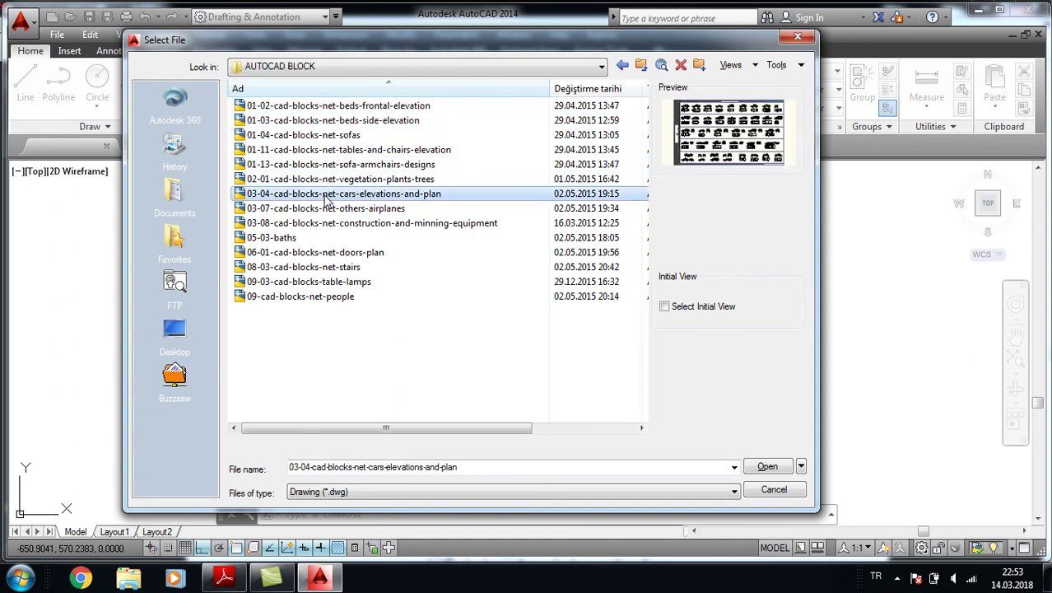
left_click(327, 211)
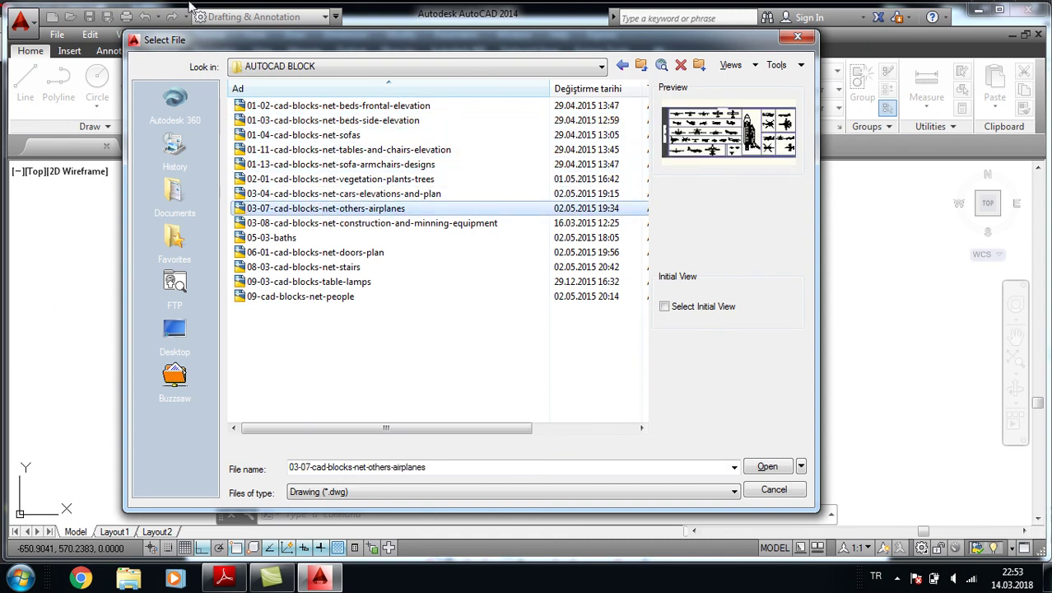
mouse_move(343, 193)
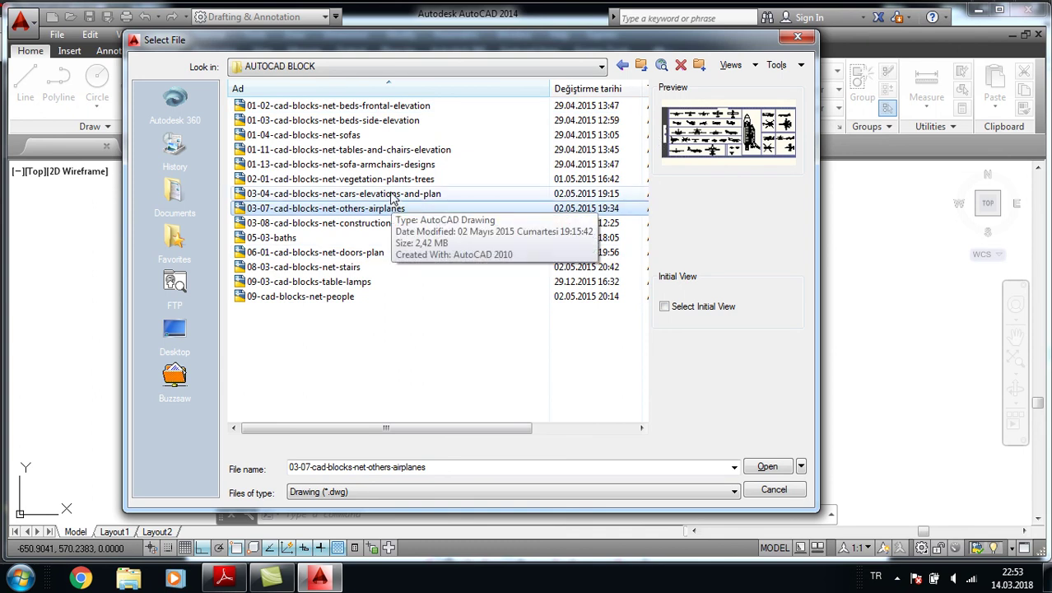
left_click(369, 196)
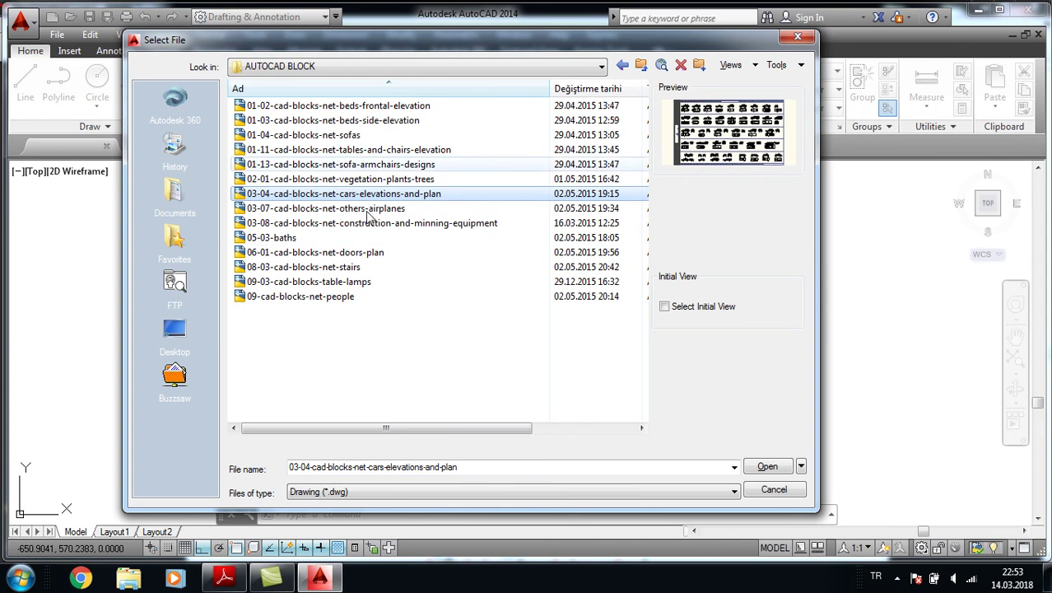
left_click(767, 466)
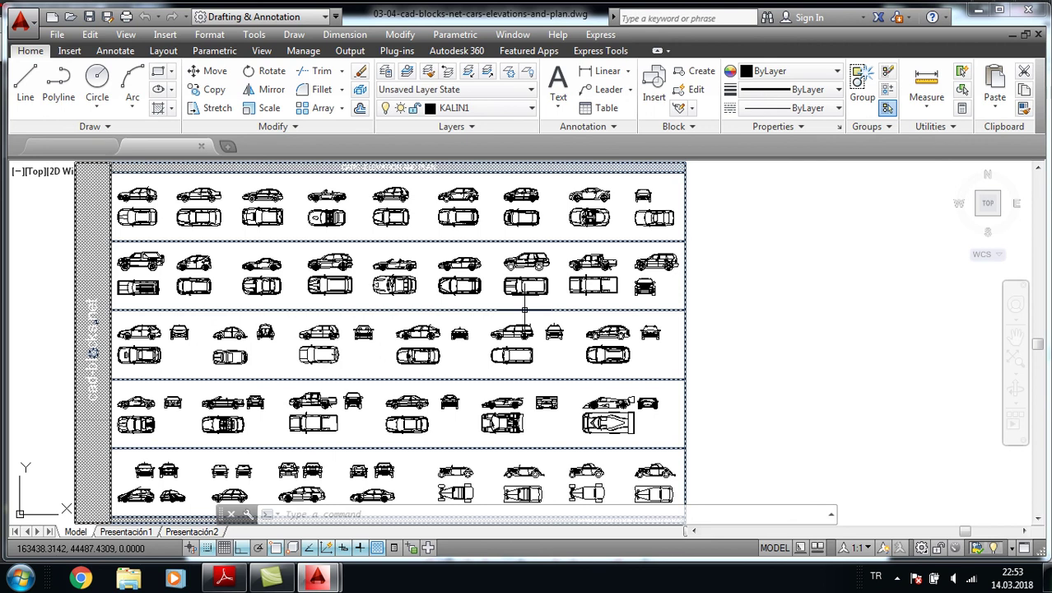
Zoom toward the jeep, window-select its side view, then cancel the selection
key("Escape")
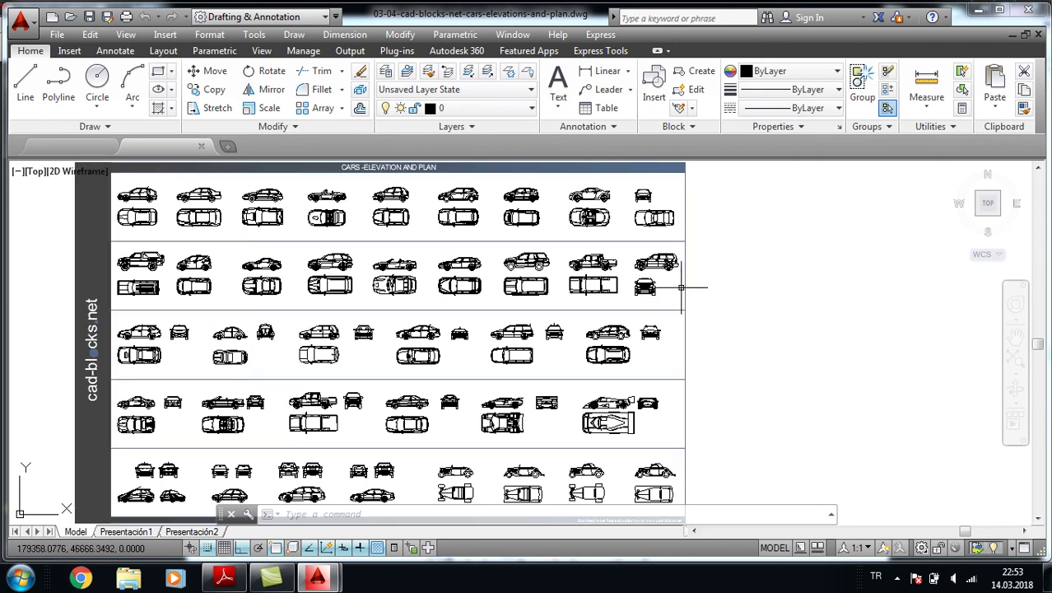
scroll(581, 270, "up", 5)
scroll(581, 269, "up", 2)
scroll(422, 235, "up", 1)
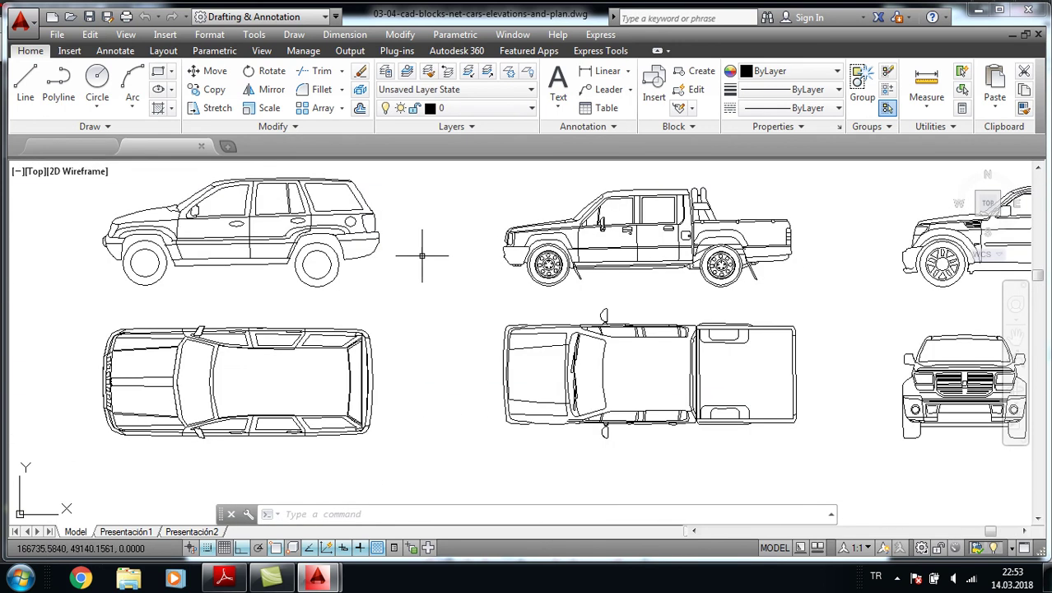
middle_click_drag(413, 256, 439, 301)
left_click(436, 338)
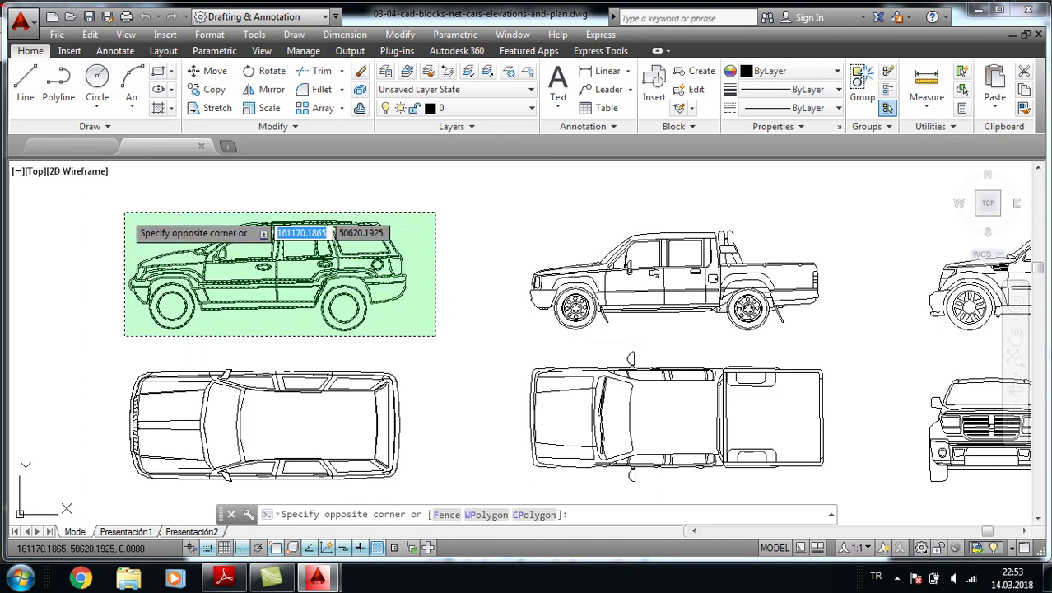
left_click(119, 207)
key("Escape")
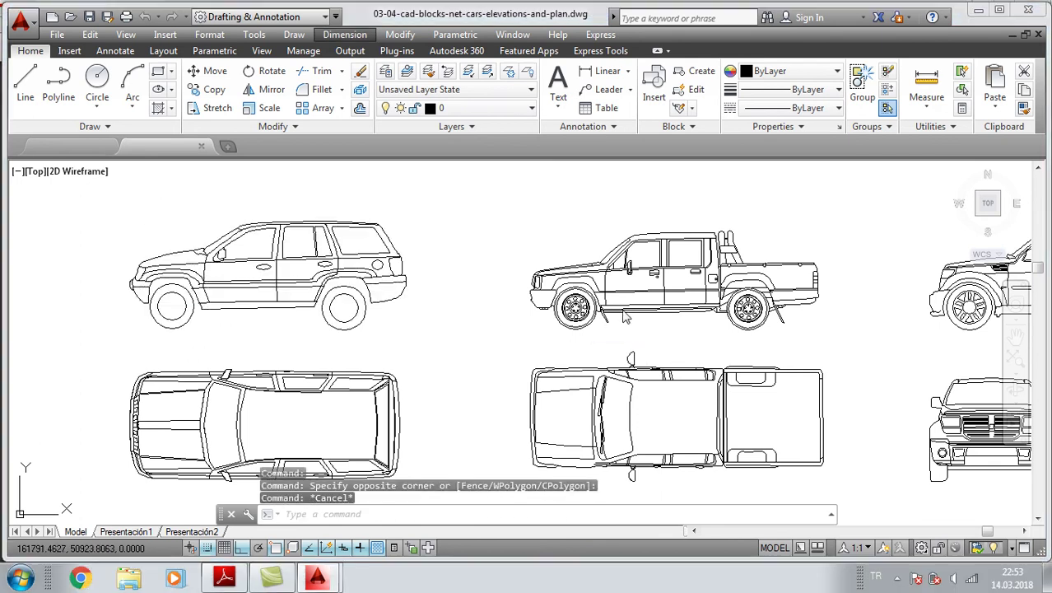
Browse past the pickup and SUV down to the classic coupe and roadster rows
scroll(624, 317, "down", 1)
middle_click_drag(624, 317, 394, 285)
scroll(508, 283, "up", 1)
scroll(533, 252, "up", 2)
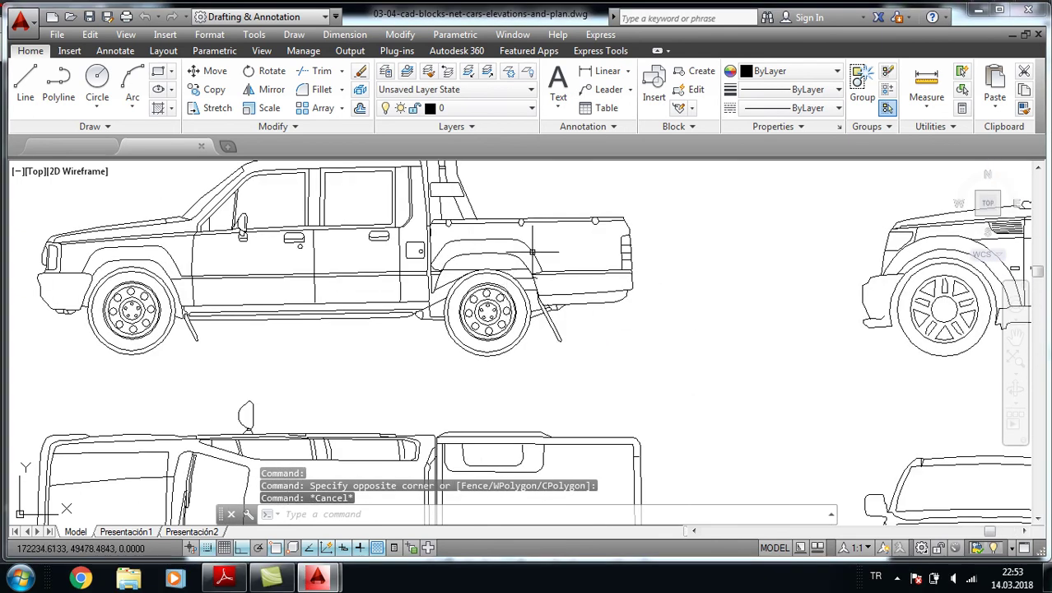
middle_click_drag(700, 294, 157, 357)
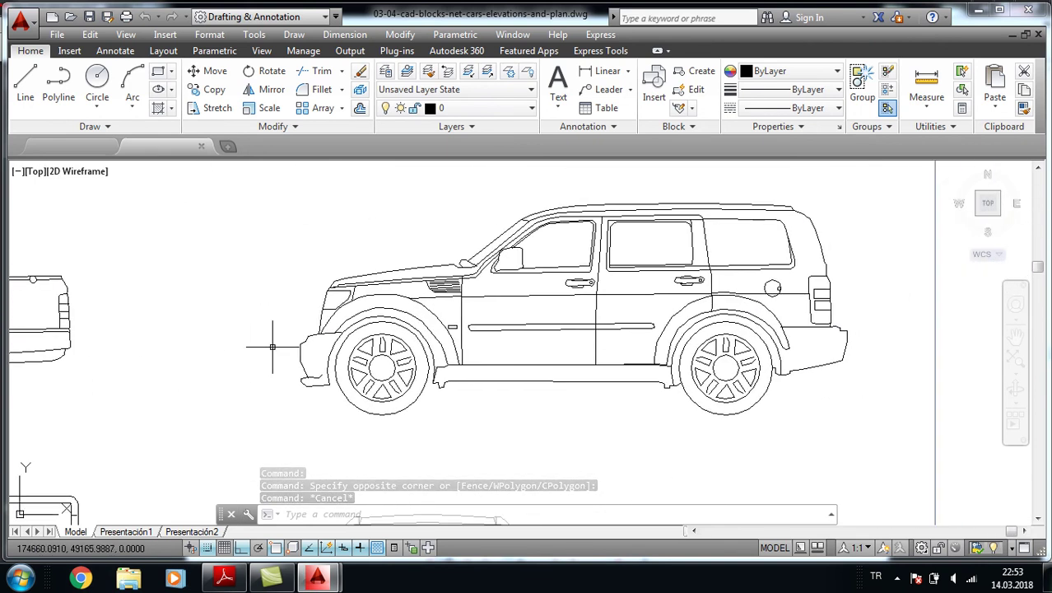
scroll(423, 351, "down", 2)
scroll(394, 304, "down", 3)
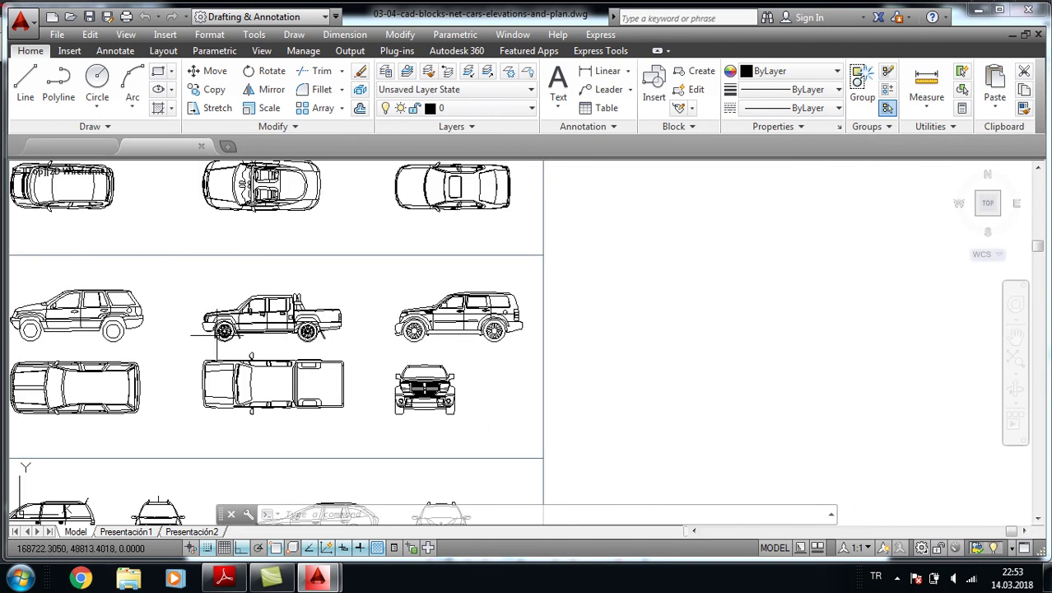
middle_click_drag(205, 321, 387, 190)
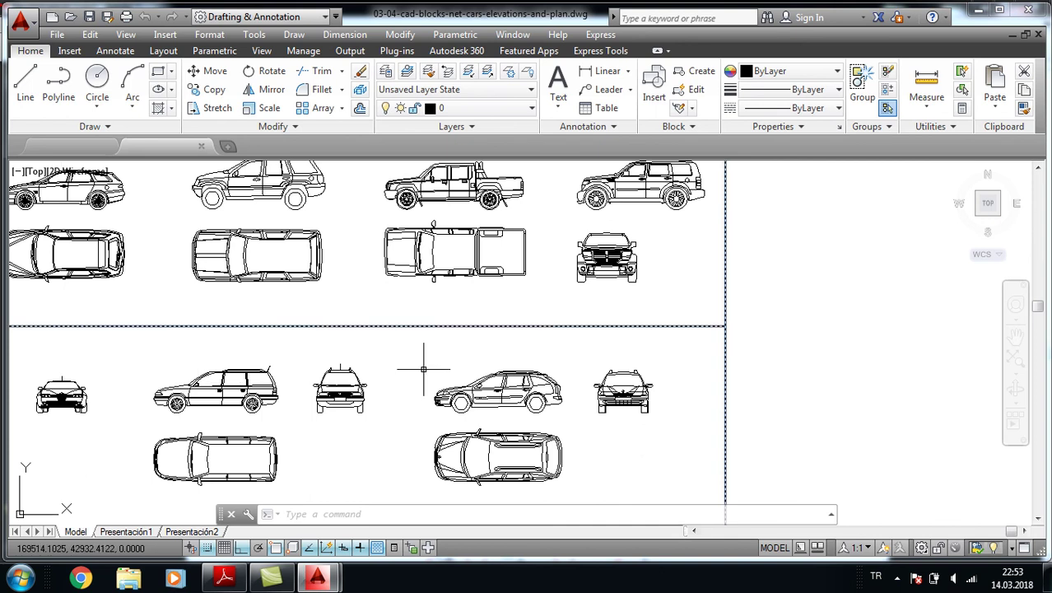
scroll(423, 369, "down", 2)
middle_click_drag(424, 368, 445, 177)
scroll(396, 237, "up", 2)
mouse_move(332, 412)
middle_mouse_down()
mouse_move(407, 216)
mouse_move(329, 198)
middle_mouse_up()
scroll(396, 236, "down", 1)
scroll(485, 424, "up", 1)
middle_click_drag(485, 424, 488, 195)
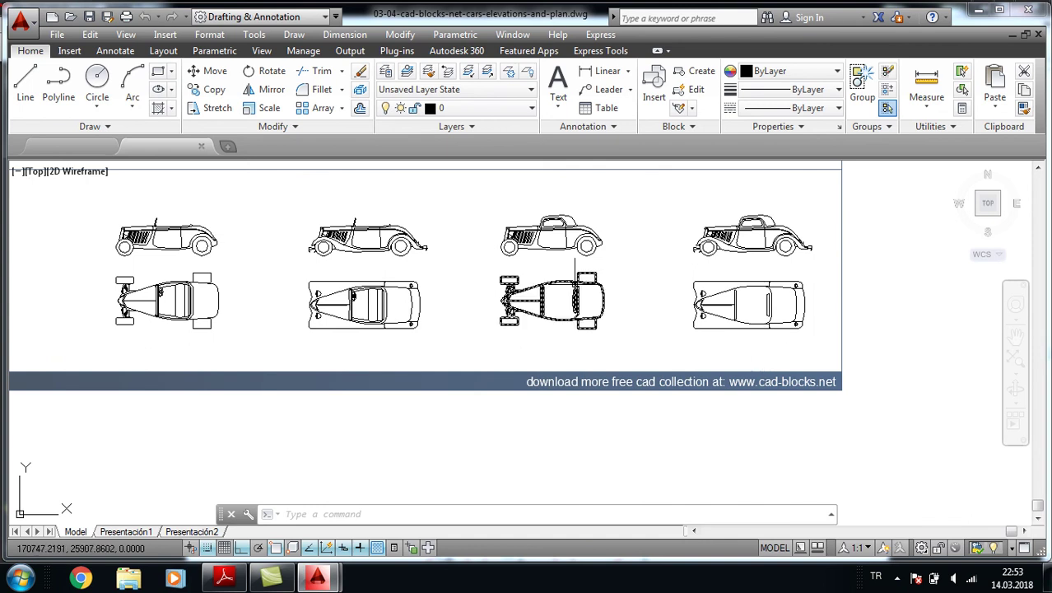
scroll(574, 271, "up", 4)
mouse_move(641, 255)
middle_mouse_down()
mouse_move(590, 288)
mouse_move(655, 301)
mouse_move(630, 347)
middle_mouse_up()
scroll(589, 288, "down", 2)
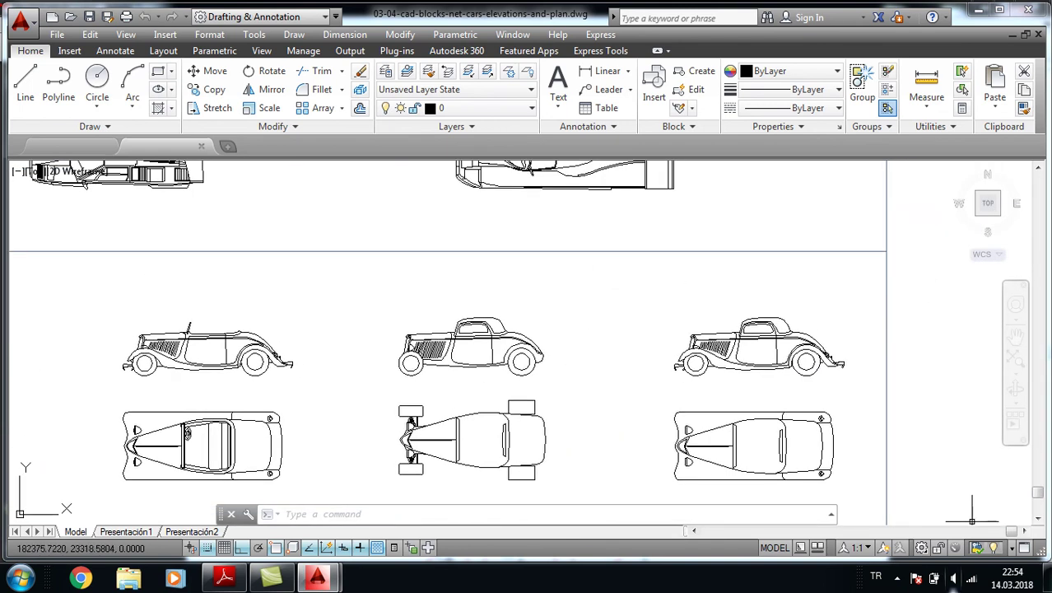
left_click(896, 577)
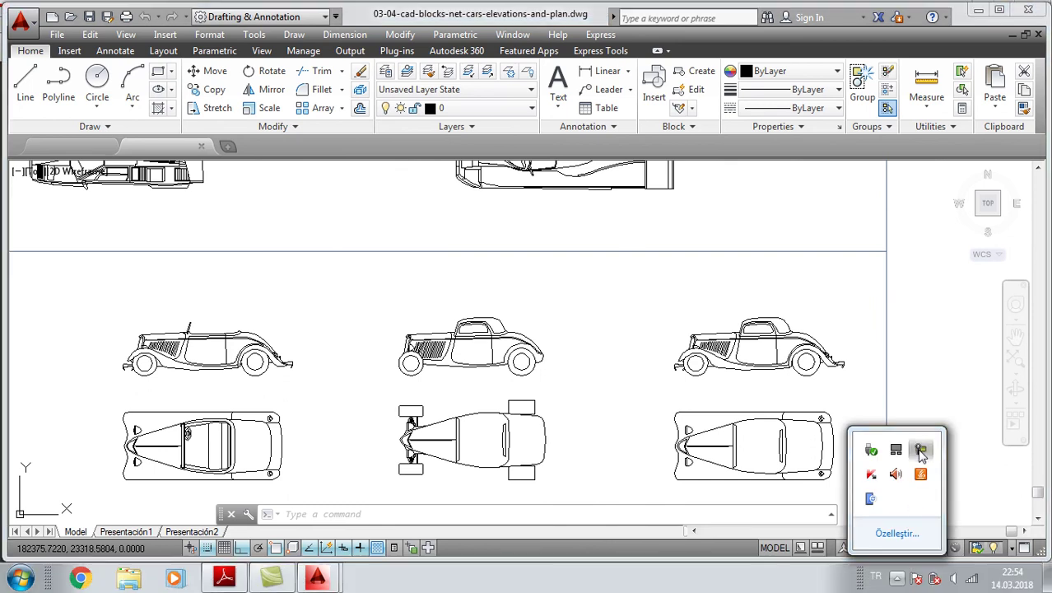
left_click(921, 451)
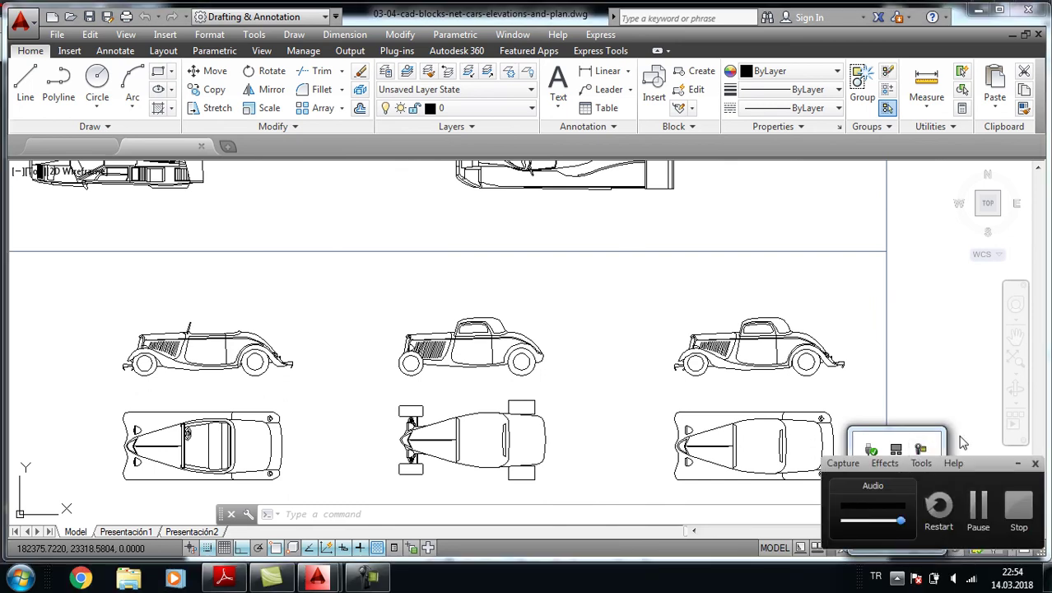